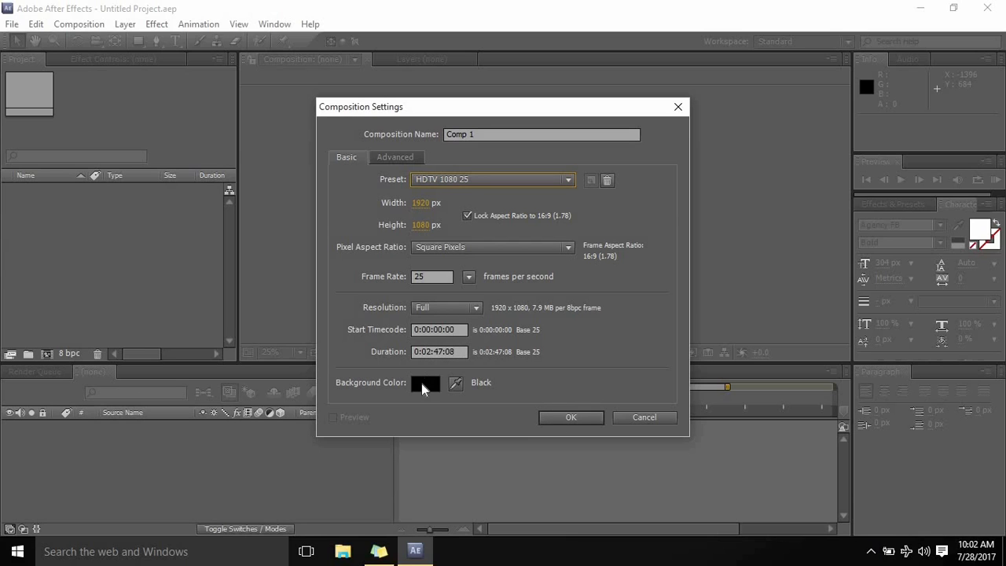
# - Create an HDTV 1080 25 composition lasting 0:02:47:08 with a black background, and turn off the transparency grid
pyautogui.click(568, 417)
pyautogui.press('Return')
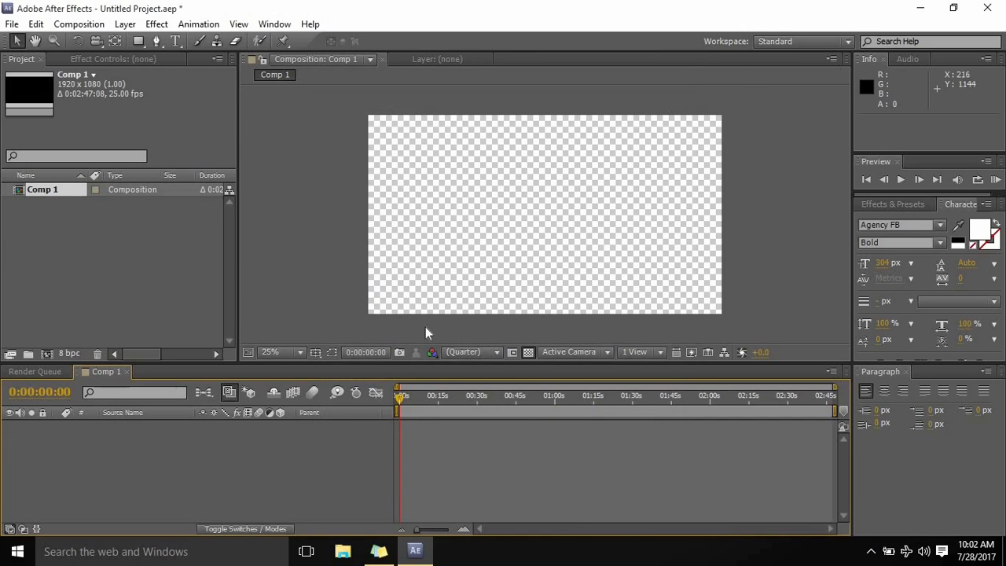
pyautogui.click(528, 353)
pyautogui.click(84, 371)
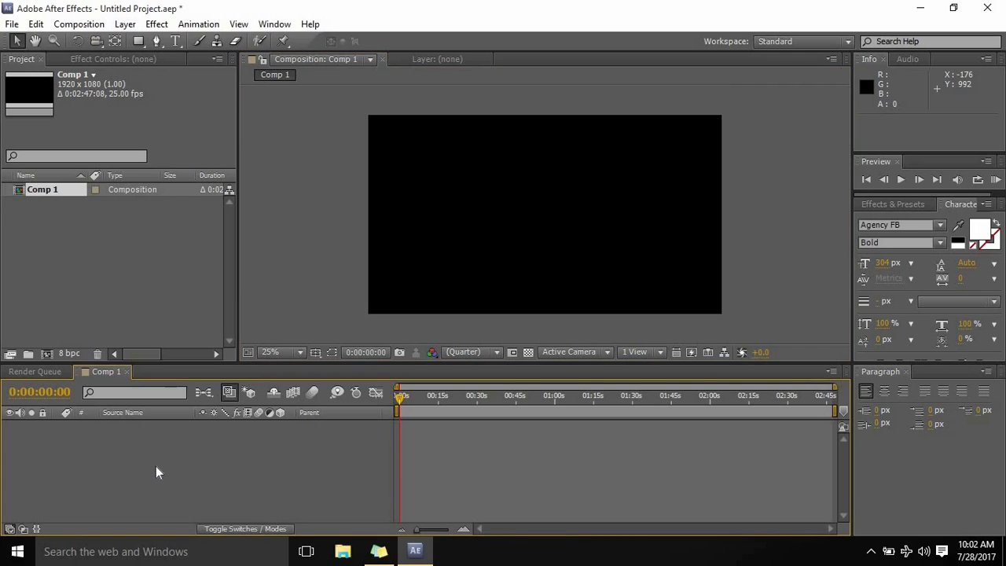
# - Add a light gray 1920 x 1080 solid layer to the composition
pyautogui.click(125, 24)
pyautogui.moveTo(350, 41)
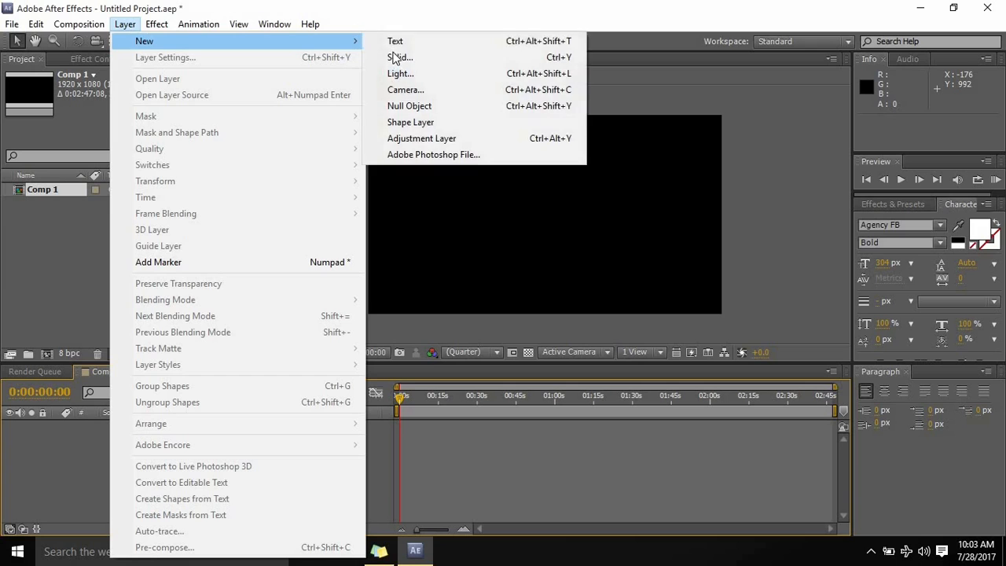
pyautogui.click(399, 57)
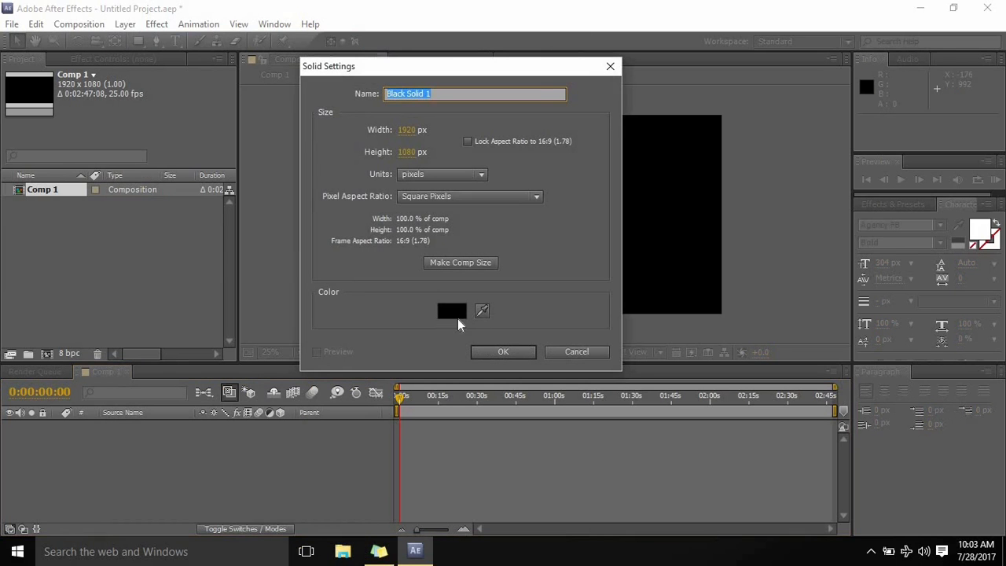
pyautogui.click(456, 316)
pyautogui.click(637, 185)
pyautogui.click(492, 355)
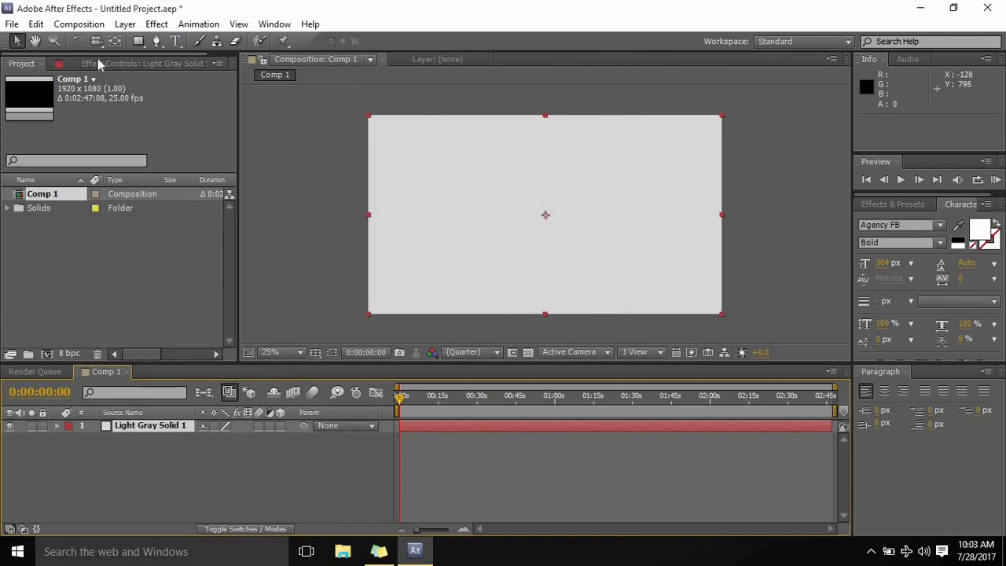
# - Add a text layer reading "trrsytgu" near the middle of the composition
pyautogui.click(125, 24)
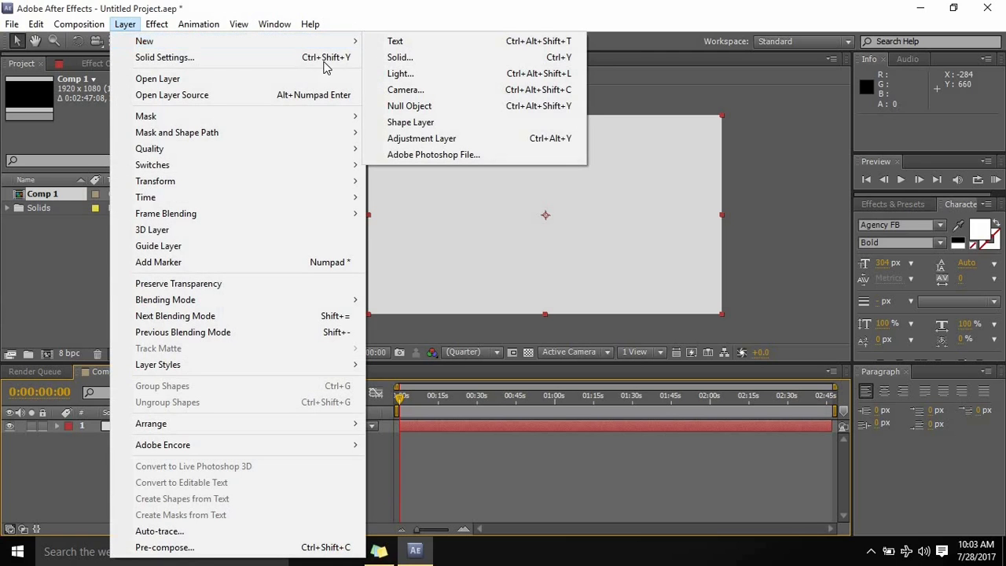
pyautogui.click(163, 57)
pyautogui.click(176, 41)
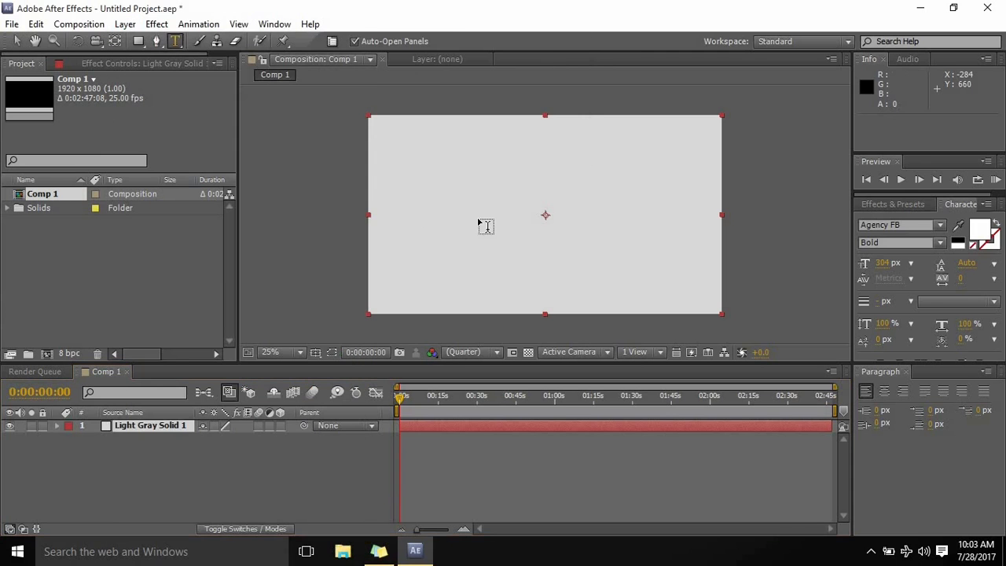
pyautogui.click(478, 218)
pyautogui.write('trrsytgu')
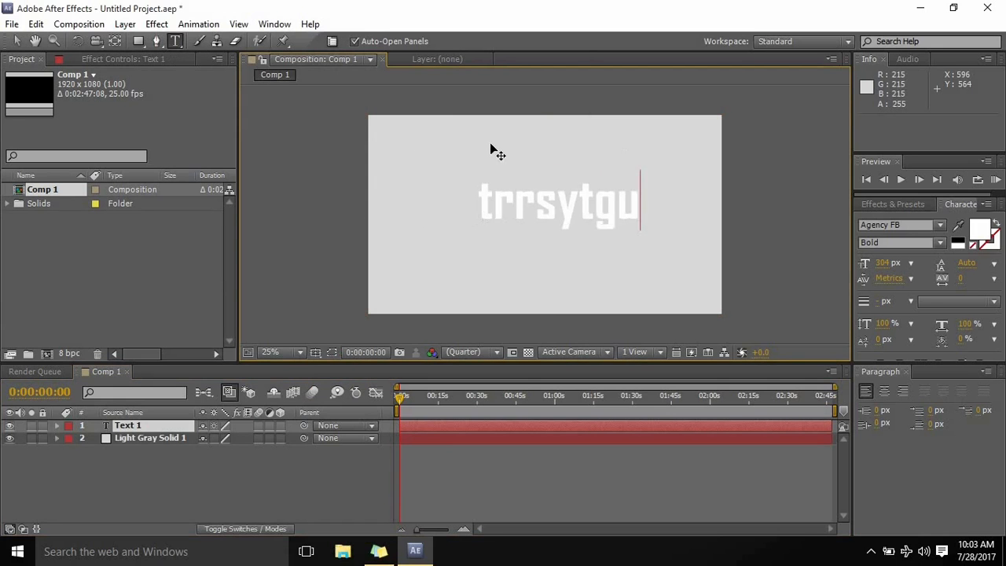
# - Add a 1920 x 1080 solid layer in black (000000) above the text
pyautogui.click(125, 25)
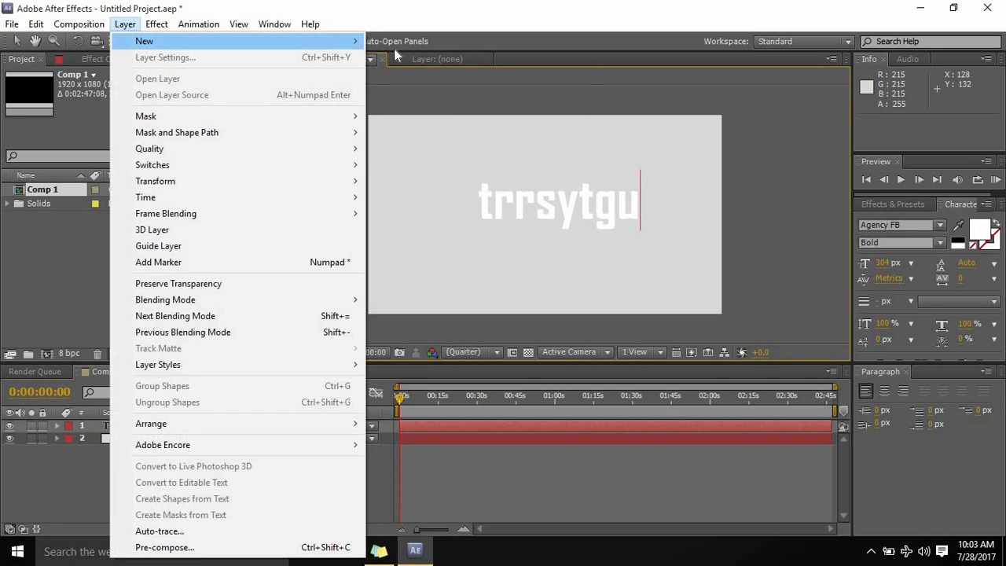
pyautogui.moveTo(157, 41)
pyautogui.click(400, 57)
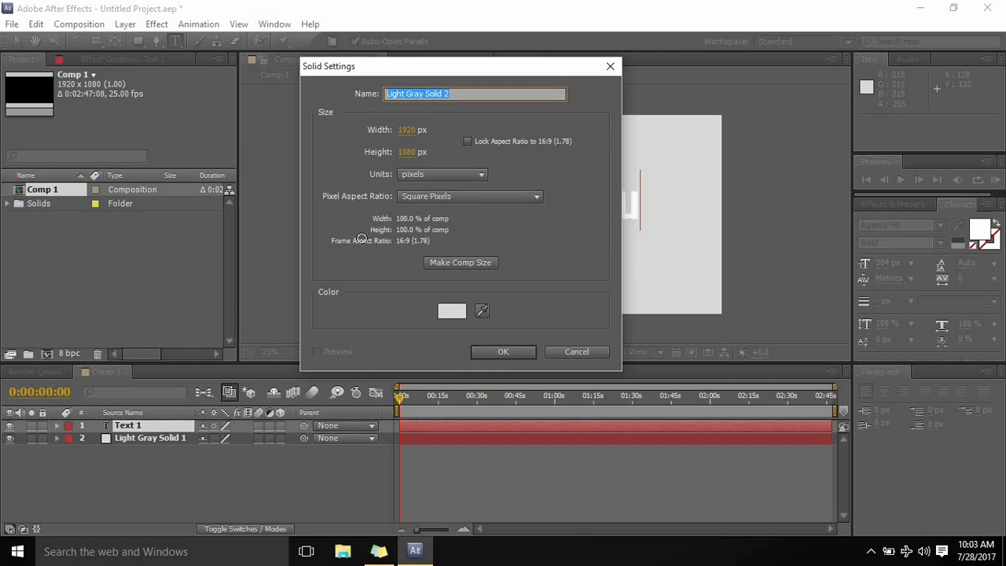
pyautogui.click(448, 309)
pyautogui.moveTo(274, 377); pyautogui.dragTo(277, 378)
pyautogui.click(665, 185)
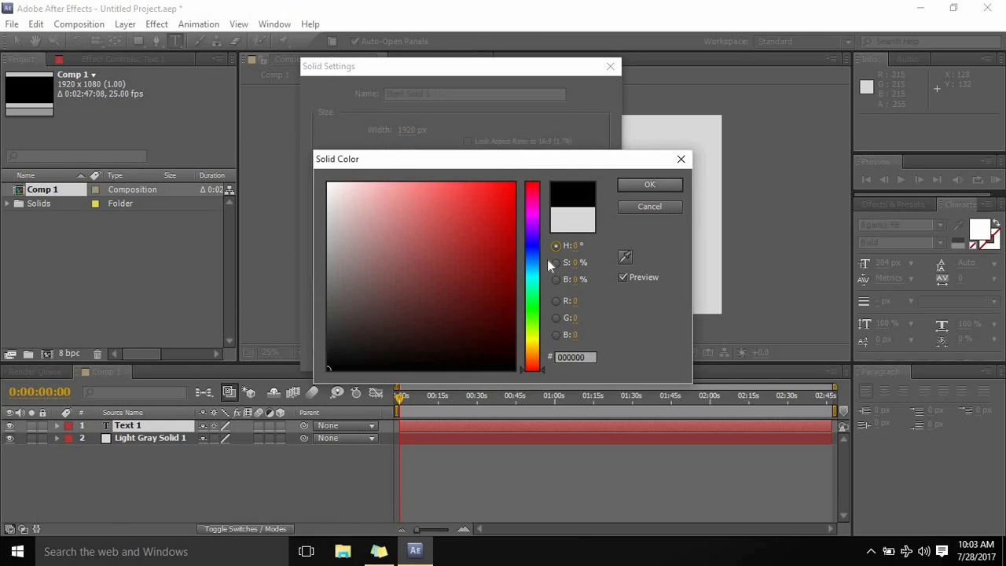
pyautogui.click(480, 351)
# - Draw a thin rectangular mask about 1012 x 20 px on the black solid, just below the text
pyautogui.click(137, 41)
pyautogui.moveTo(463, 251); pyautogui.dragTo(647, 252)
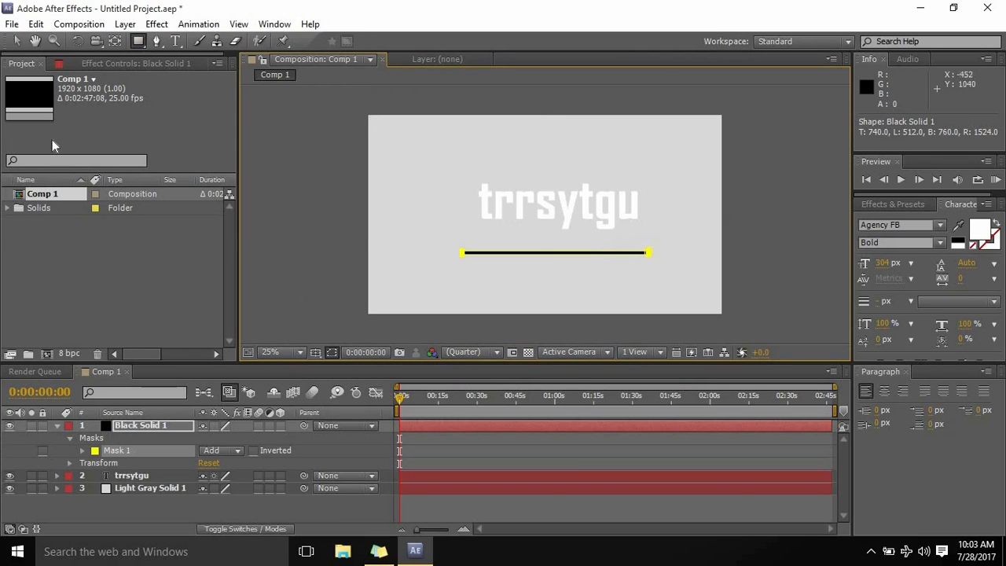
pyautogui.click(16, 41)
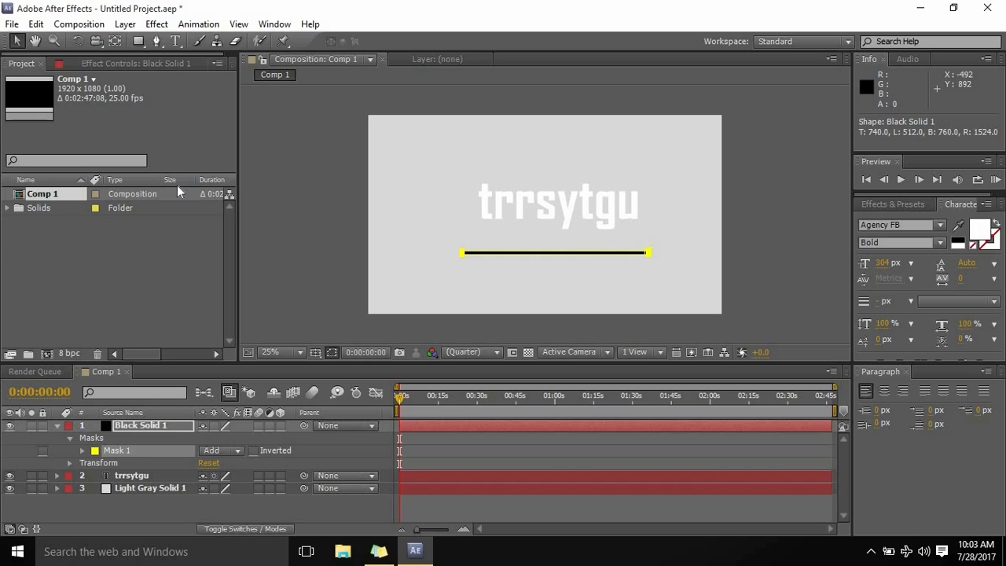
# - Unlink the black solid's mask feather, set it to 37.0, 19.0 pixels, and hide the mask outline
pyautogui.press('m')
pyautogui.press('m')
pyautogui.press('m')
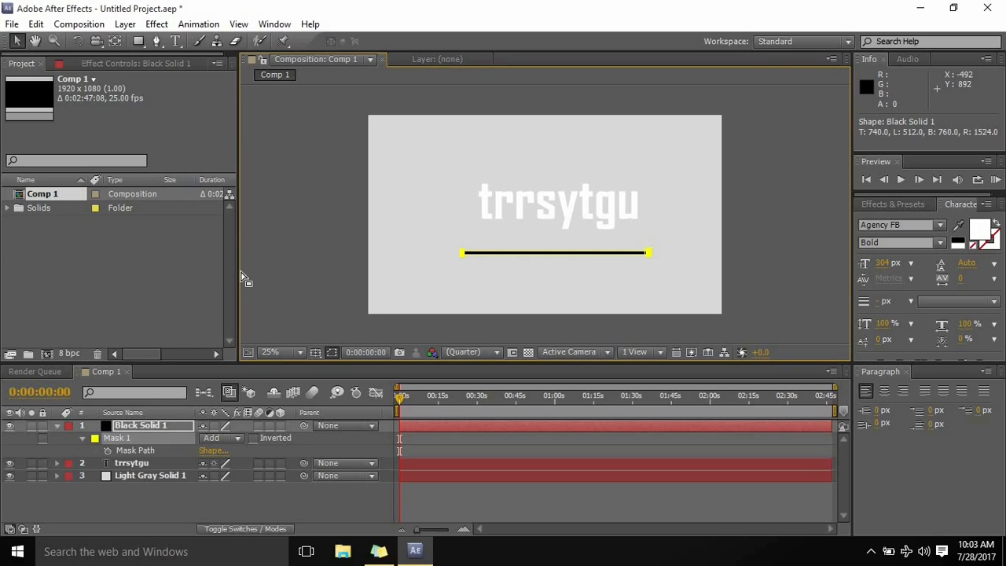
pyautogui.press('m')
pyautogui.press('m')
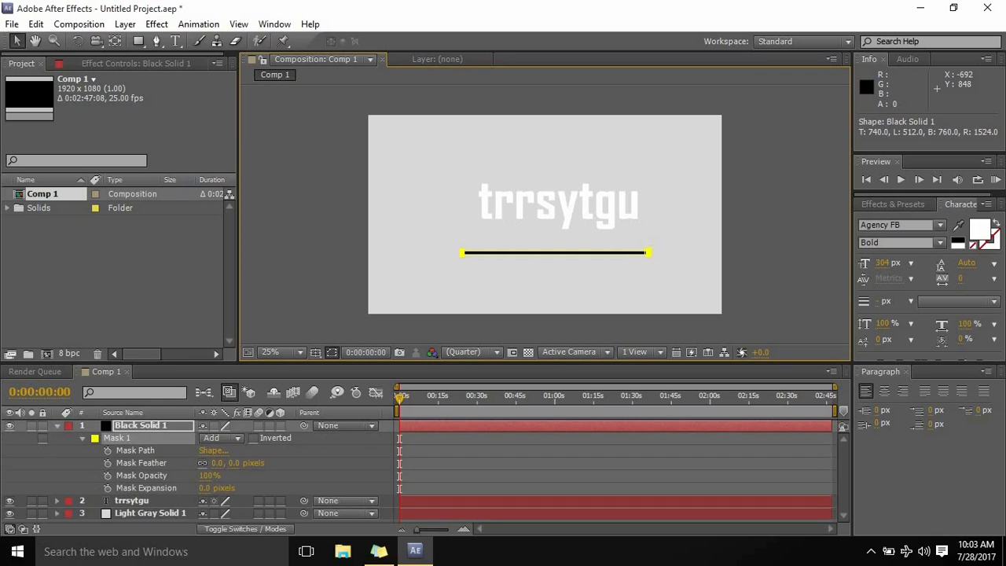
pyautogui.click(203, 464)
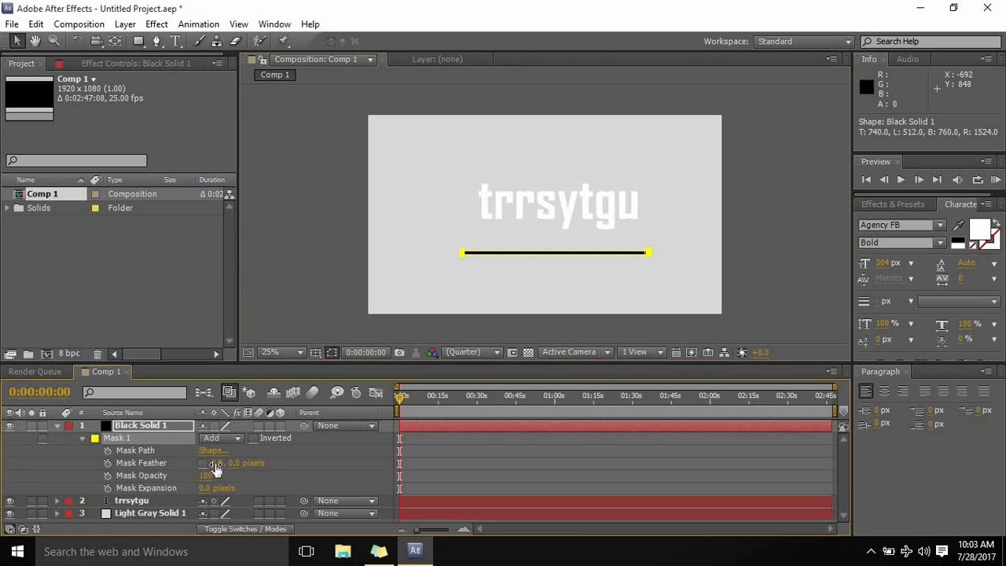
pyautogui.moveTo(218, 463); pyautogui.dragTo(246, 463)
pyautogui.click(331, 344)
pyautogui.moveTo(245, 464); pyautogui.dragTo(260, 463)
pyautogui.click(20, 46)
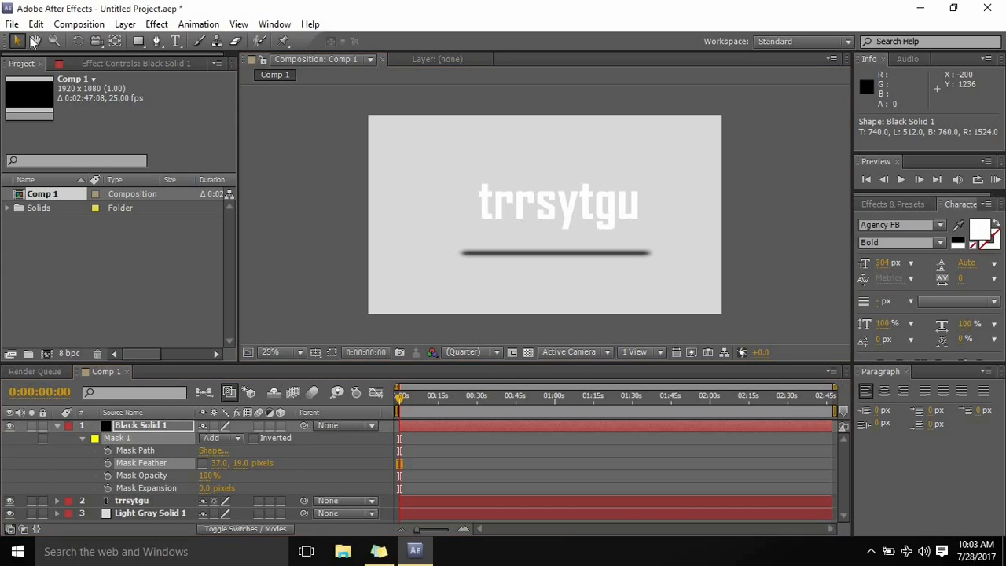
# - Move the feathered black line up closer to the text, to position 976, 492
pyautogui.click(137, 412)
pyautogui.click(547, 252)
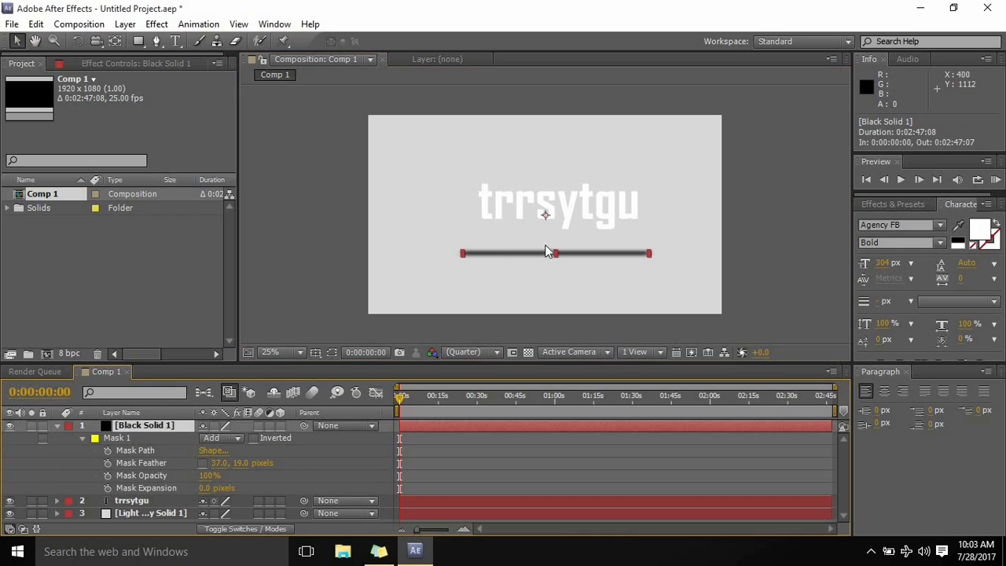
pyautogui.moveTo(548, 252); pyautogui.dragTo(551, 242)
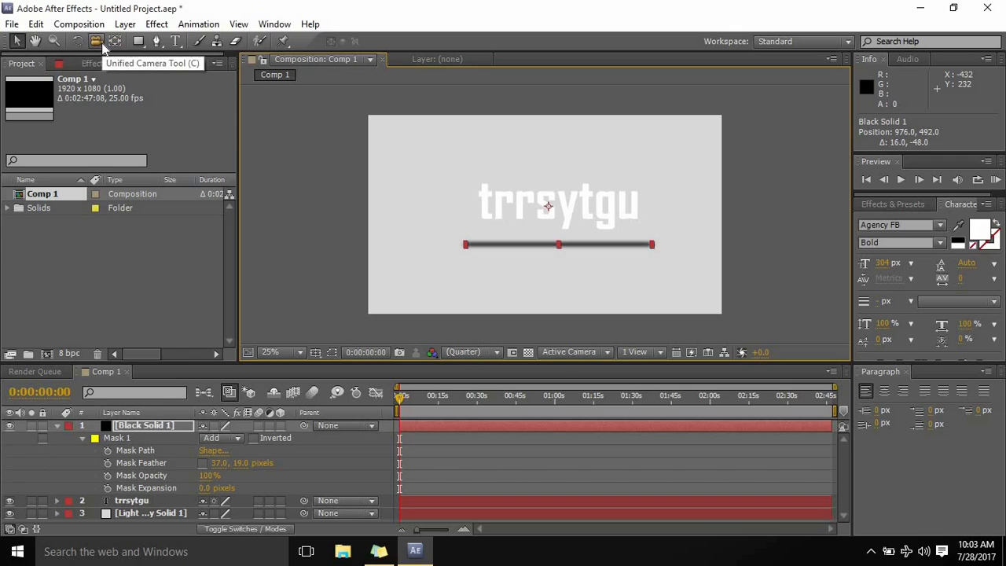
# - Delete the black solid, the text layer and the light gray solid from the composition
pyautogui.click(57, 426)
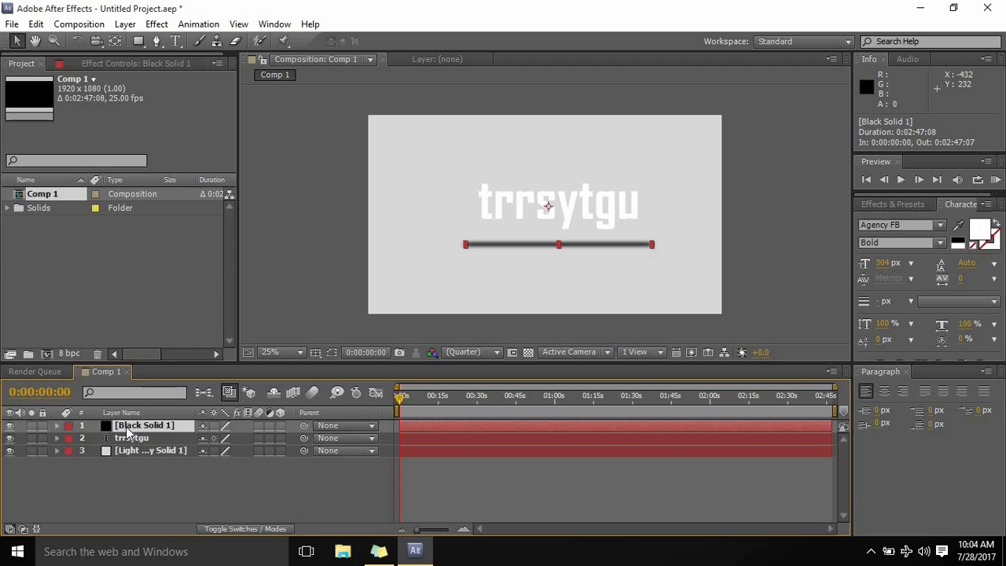
pyautogui.press('Delete')
pyautogui.click(125, 427)
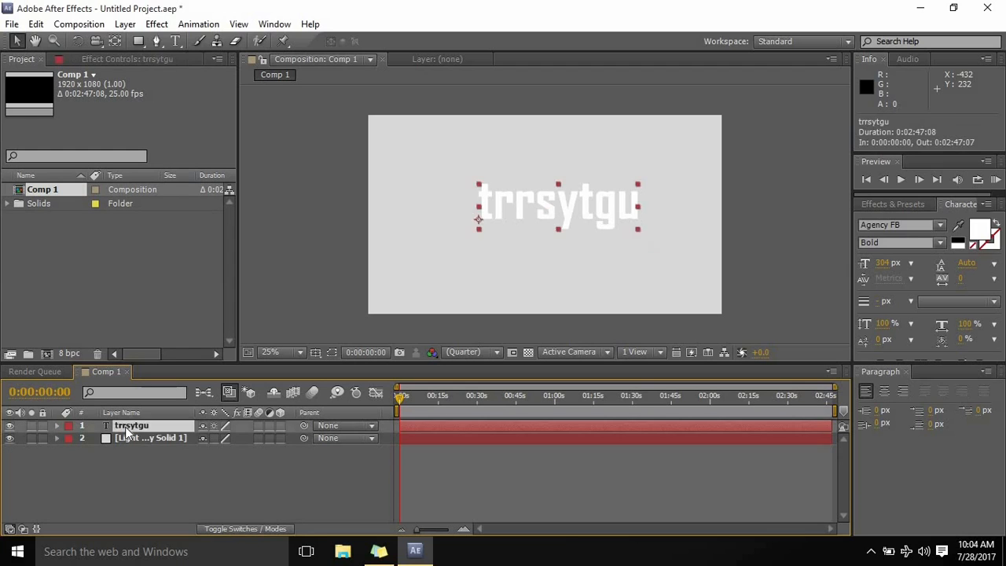
pyautogui.press('Delete')
pyautogui.click(125, 427)
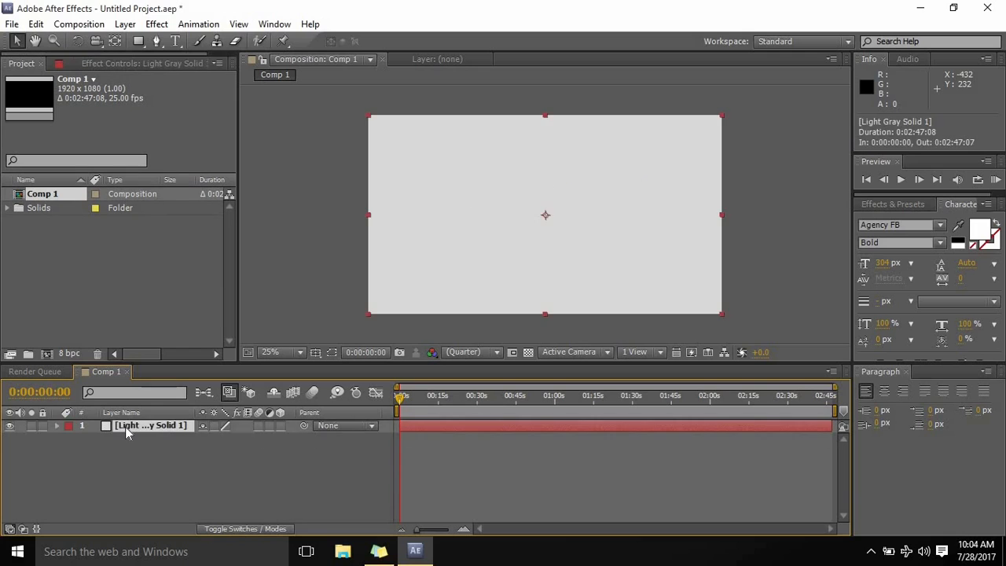
pyautogui.press('Delete')
# - Close the first composition's timeline and create a second HDTV 1080 25 composition with a black background
pyautogui.click(126, 372)
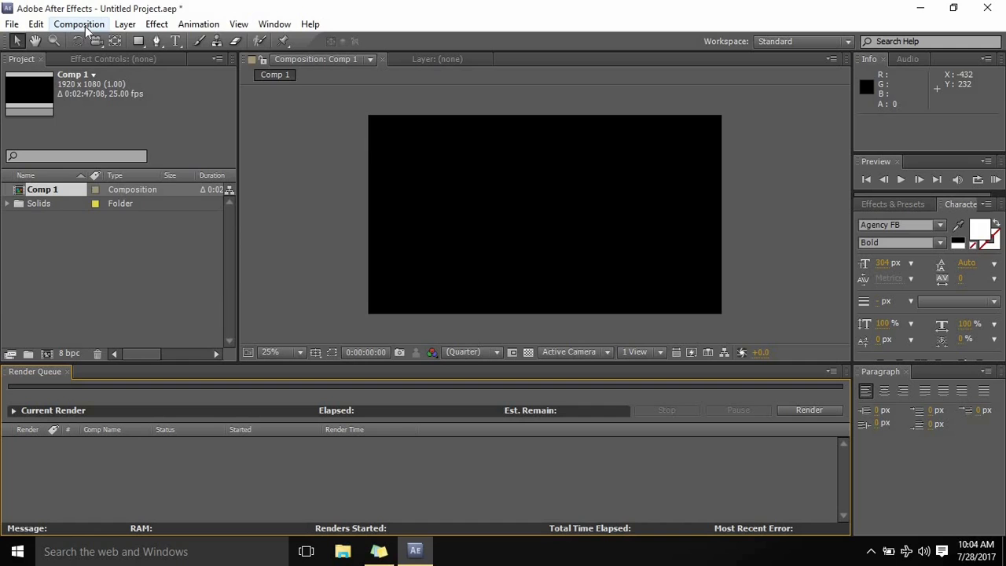
pyautogui.click(84, 24)
pyautogui.click(85, 45)
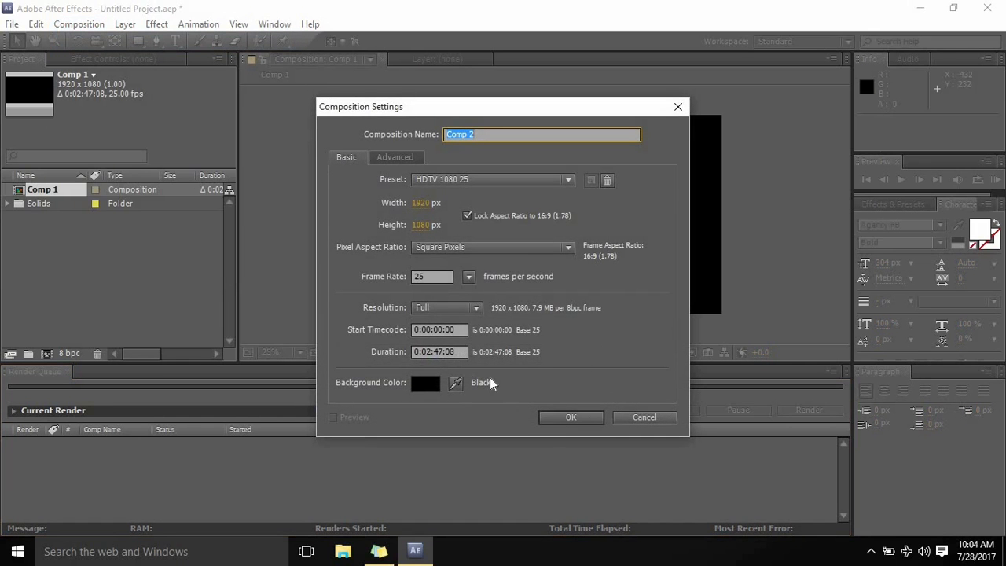
pyautogui.click(580, 417)
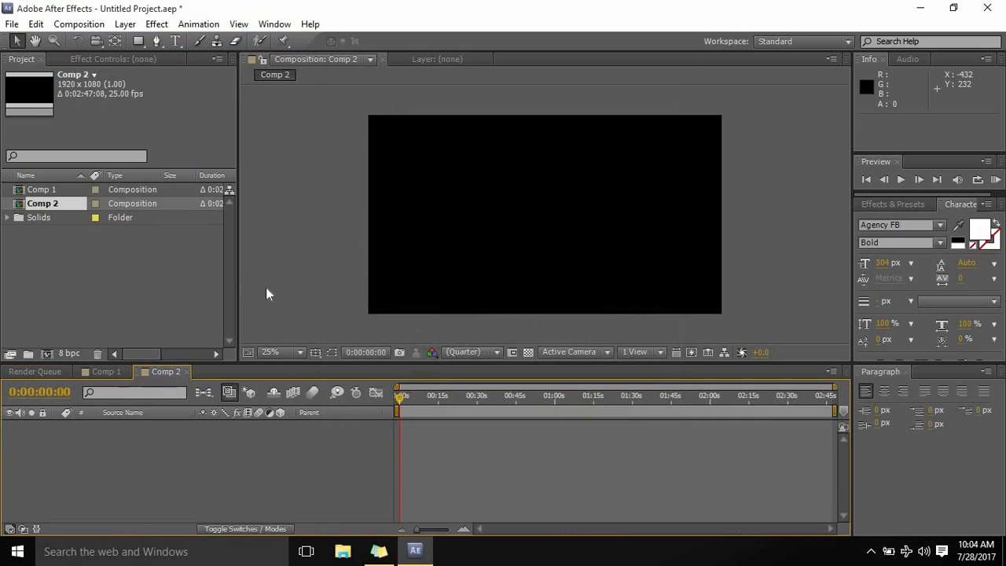
# - Add a dark gray (3C3C3C) 1920 x 1080 solid layer to the new composition
pyautogui.click(127, 27)
pyautogui.moveTo(349, 43)
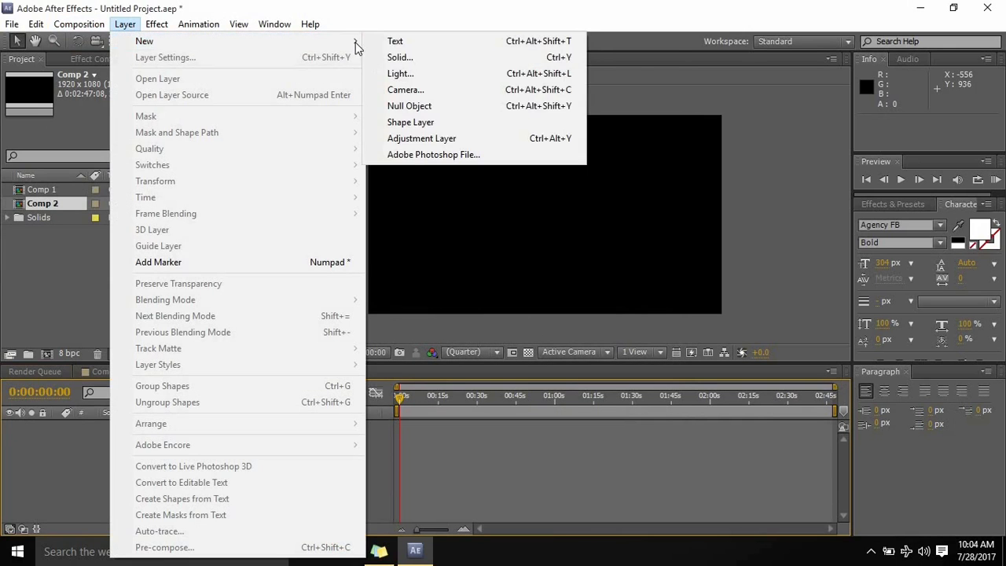
pyautogui.click(397, 57)
pyautogui.click(451, 314)
pyautogui.moveTo(332, 312); pyautogui.dragTo(316, 326)
pyautogui.click(637, 185)
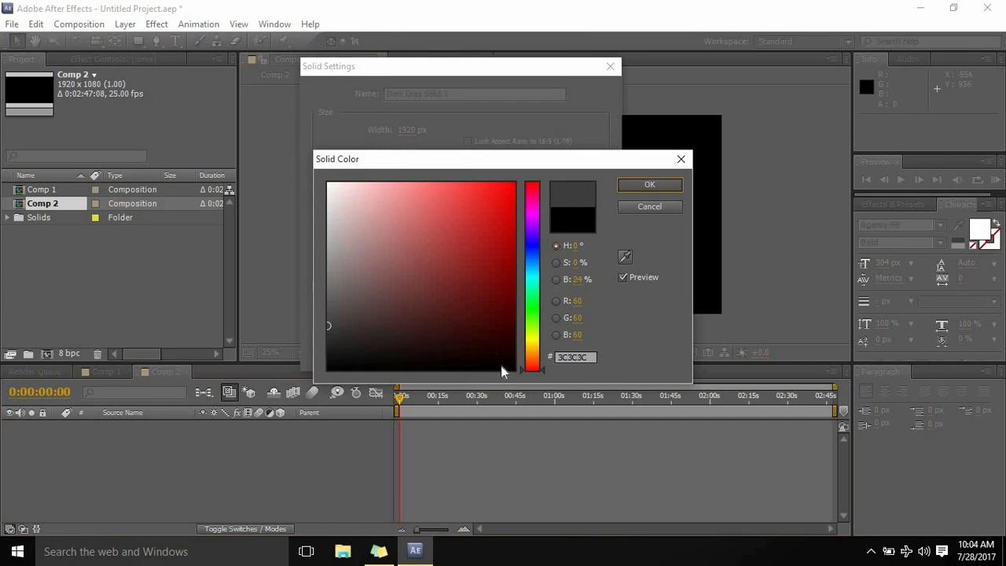
pyautogui.click(502, 358)
pyautogui.click(180, 455)
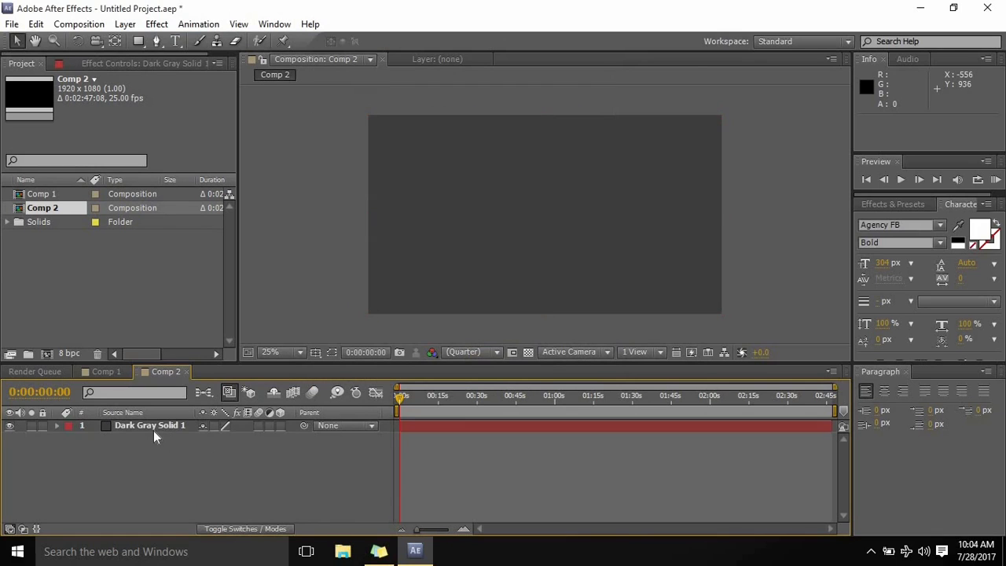
# - Rename the dark gray solid layer to FLOOR
pyautogui.rightClick(148, 427)
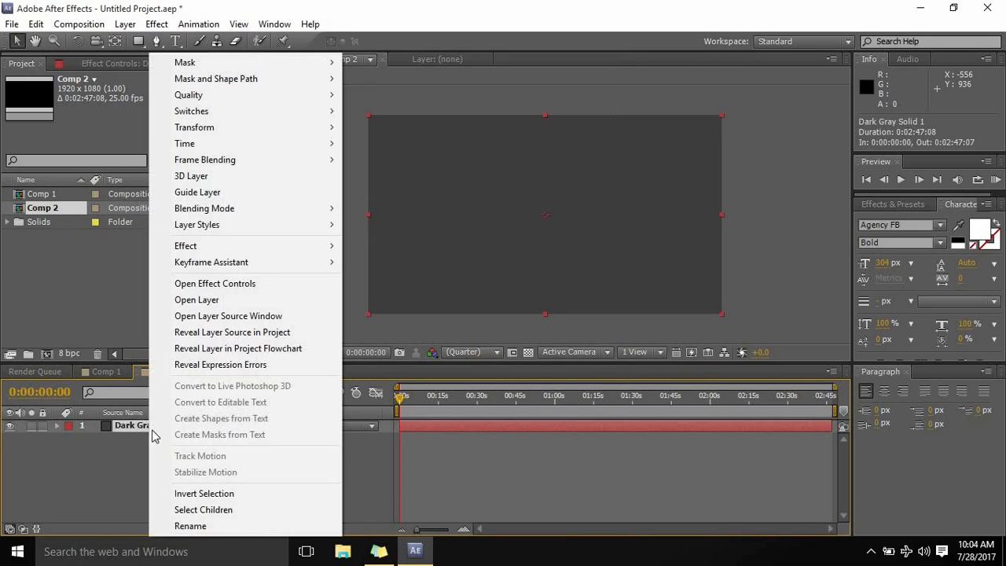
pyautogui.click(190, 526)
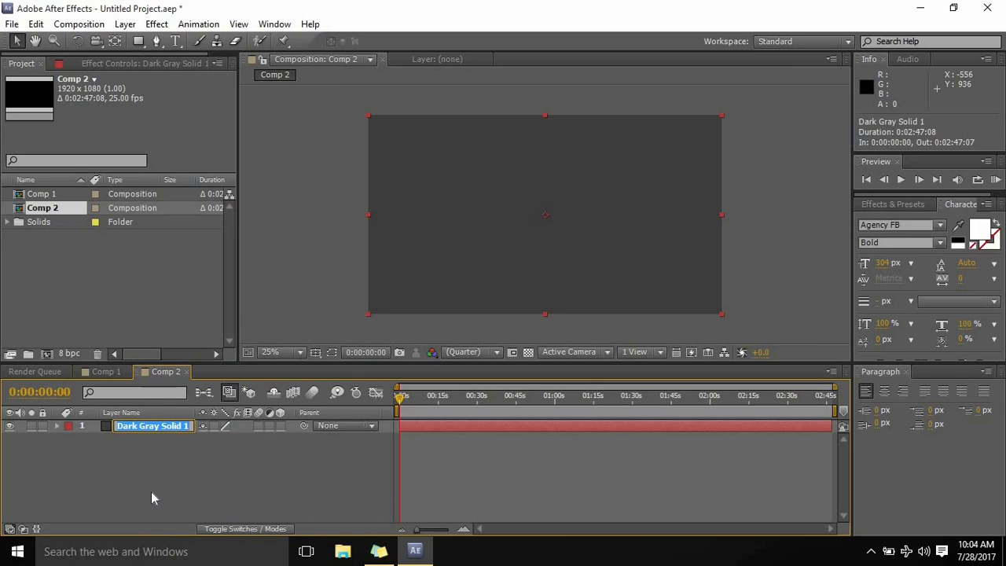
pyautogui.write('FLOOR')
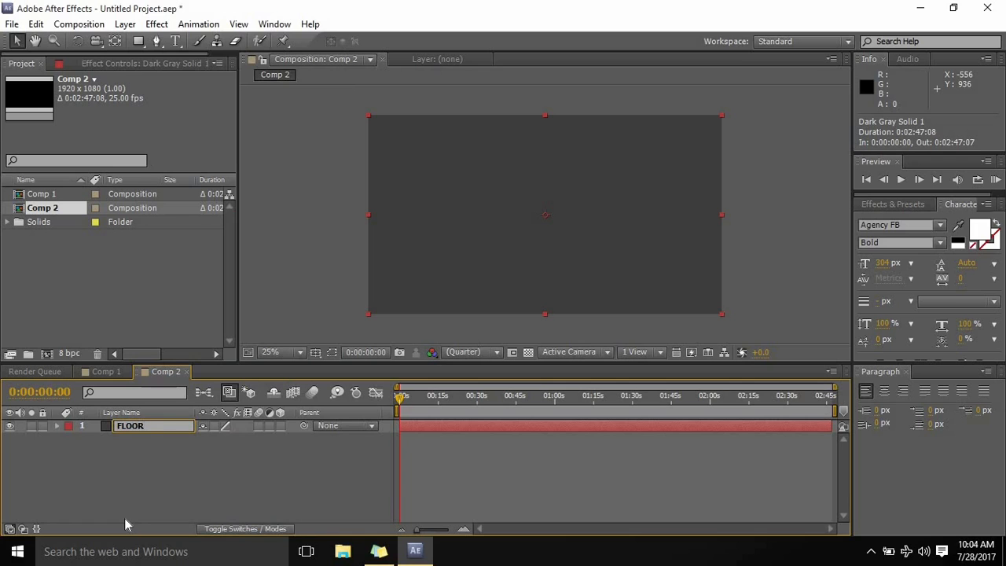
pyautogui.press('Return')
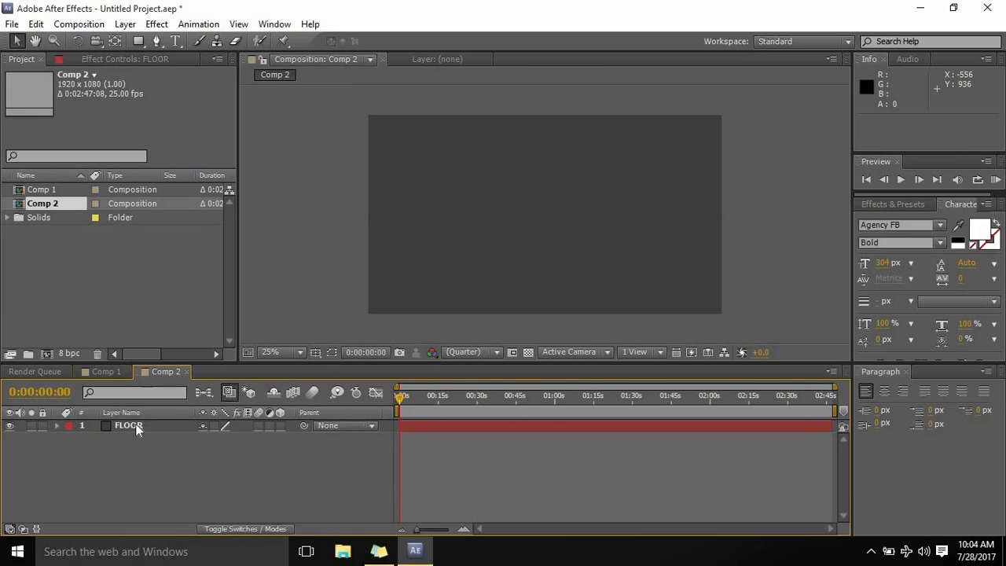
# - Set the FLOOR layer's label color to Fuchsia and make it a 3D layer
pyautogui.rightClick(136, 423)
pyautogui.click(101, 471)
pyautogui.click(69, 426)
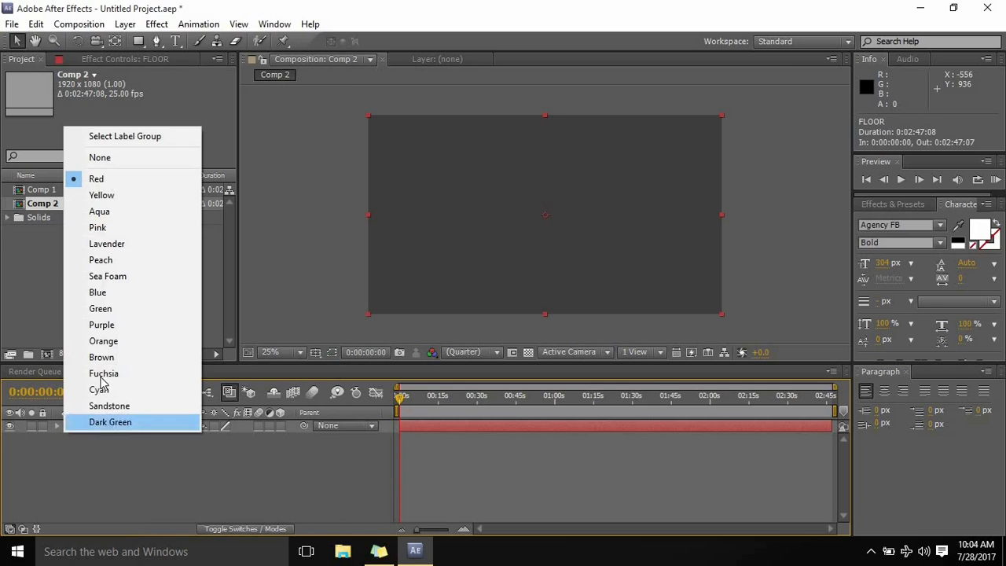
pyautogui.click(103, 374)
pyautogui.click(133, 490)
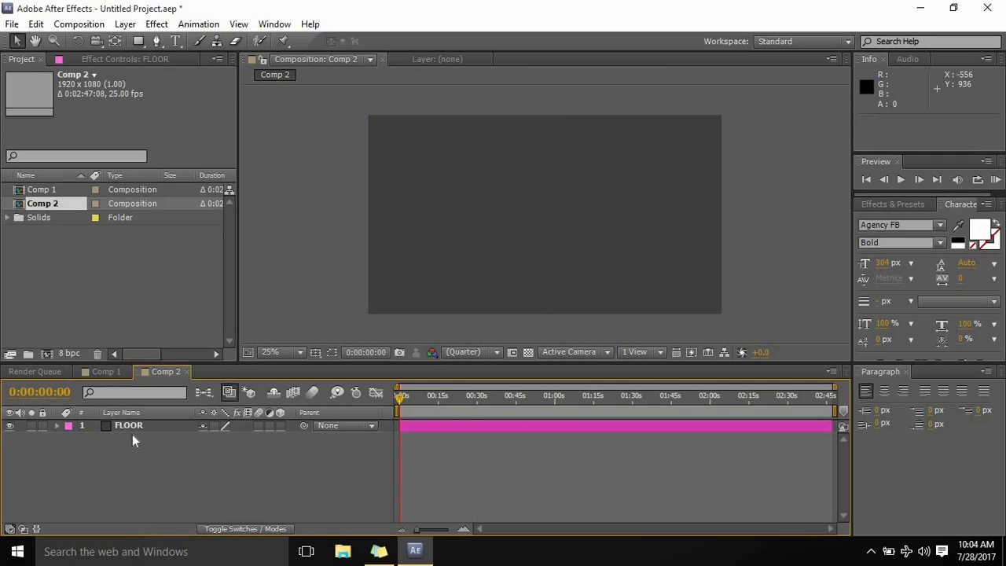
pyautogui.click(281, 427)
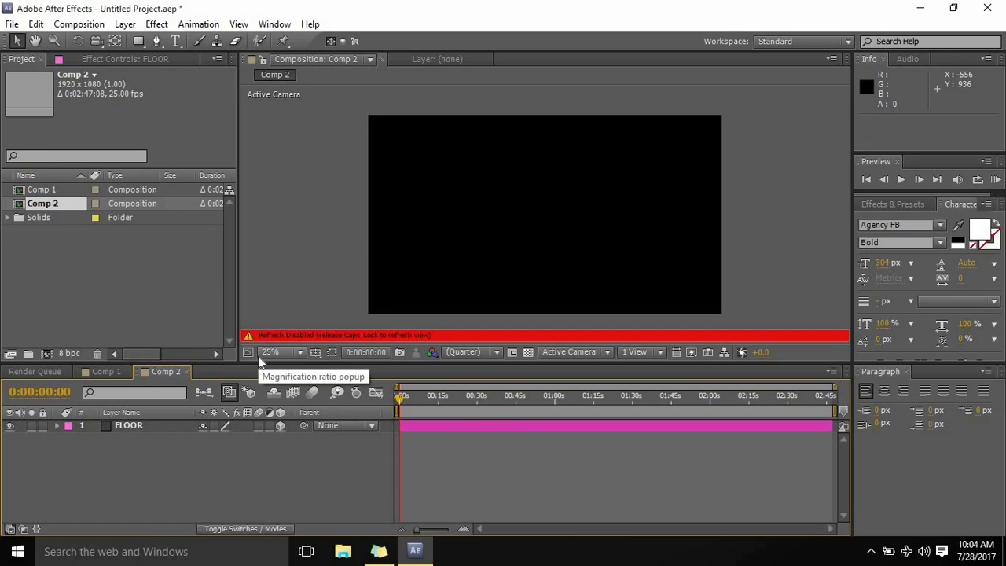
# - Re-enable refreshing of the composition view and undo the last layer change
pyautogui.press('capslock')
pyautogui.click(273, 353)
pyautogui.click(278, 425)
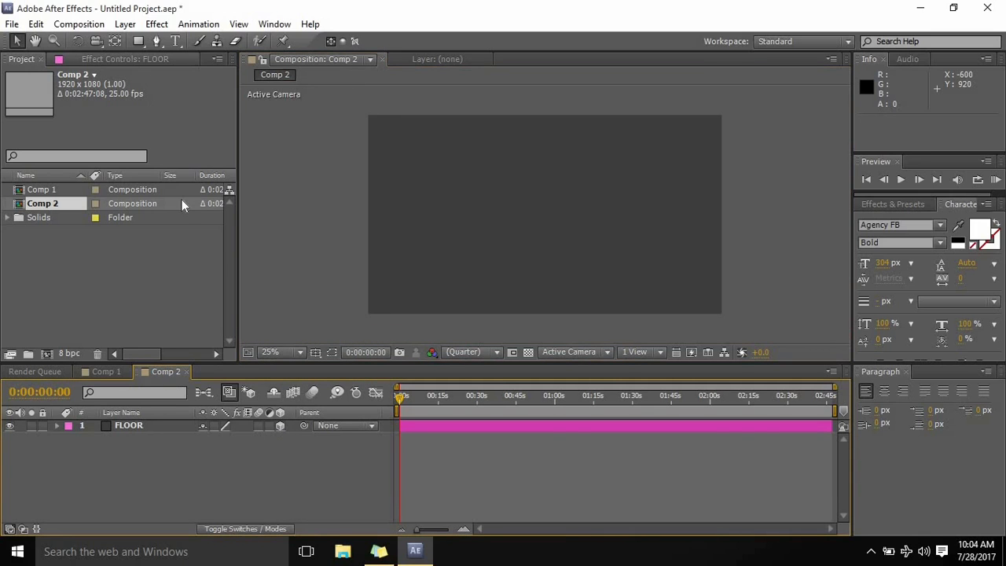
pyautogui.hotkey('ctrl', 'z')
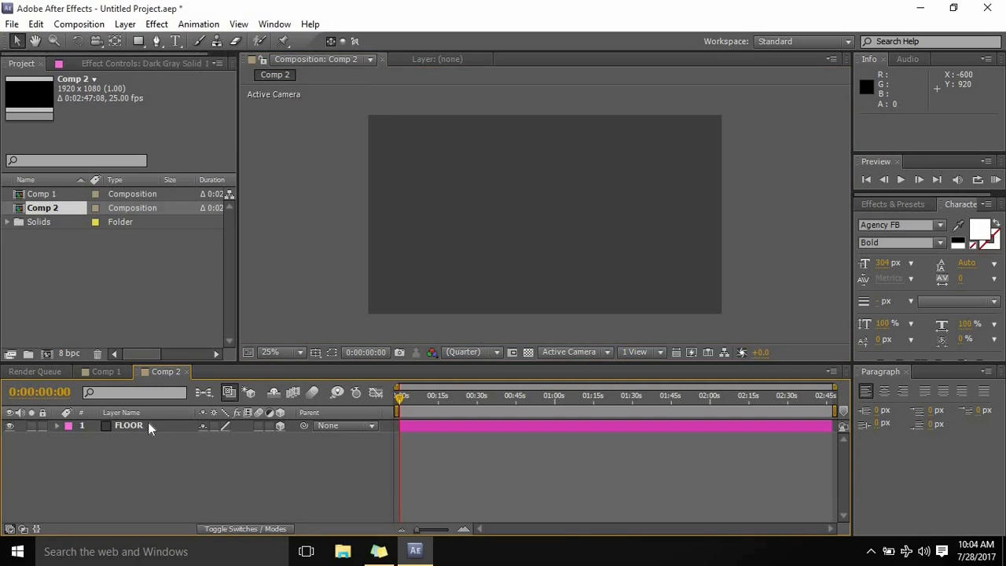
# - Try to lay the dark gray floor solid flat by rotating its orientation about the X axis with the Rotation tool
pyautogui.click(147, 423)
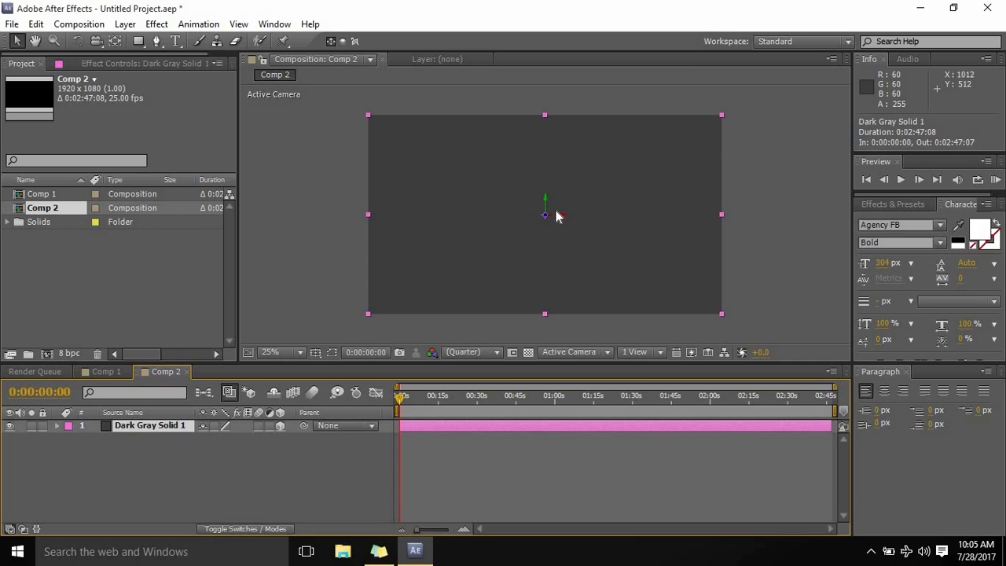
pyautogui.click(78, 40)
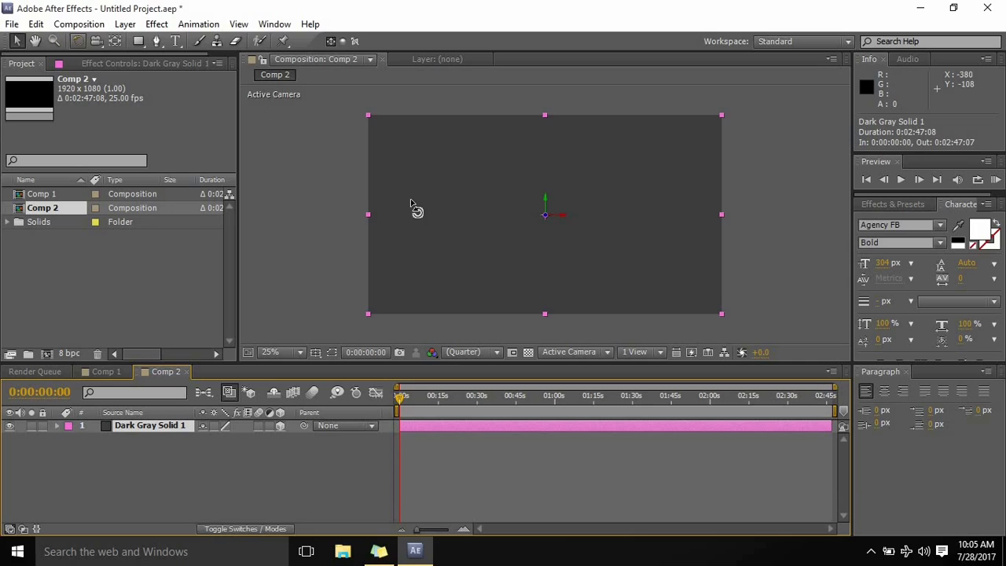
pyautogui.moveTo(558, 203)
pyautogui.mouseDown()
pyautogui.moveTo(559, 217)
pyautogui.moveTo(559, 201)
pyautogui.mouseUp()
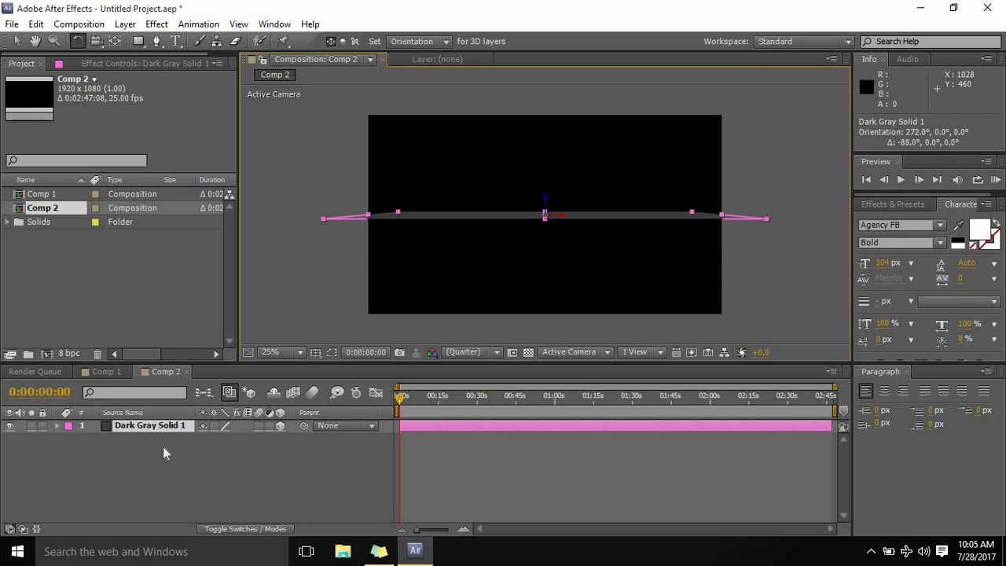
pyautogui.click(164, 428)
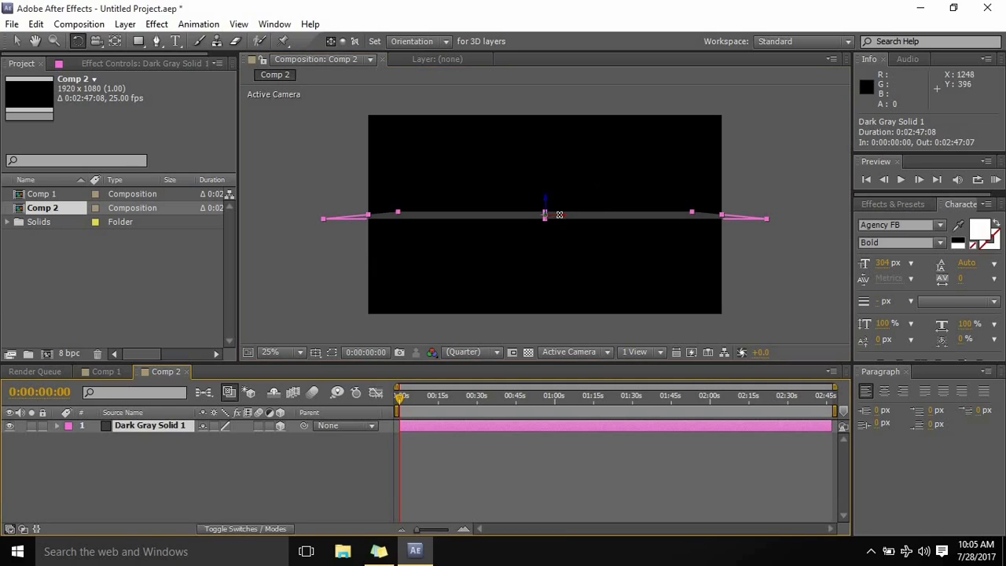
pyautogui.moveTo(558, 213)
pyautogui.mouseDown()
pyautogui.moveTo(558, 203)
pyautogui.moveTo(558, 215)
pyautogui.mouseUp()
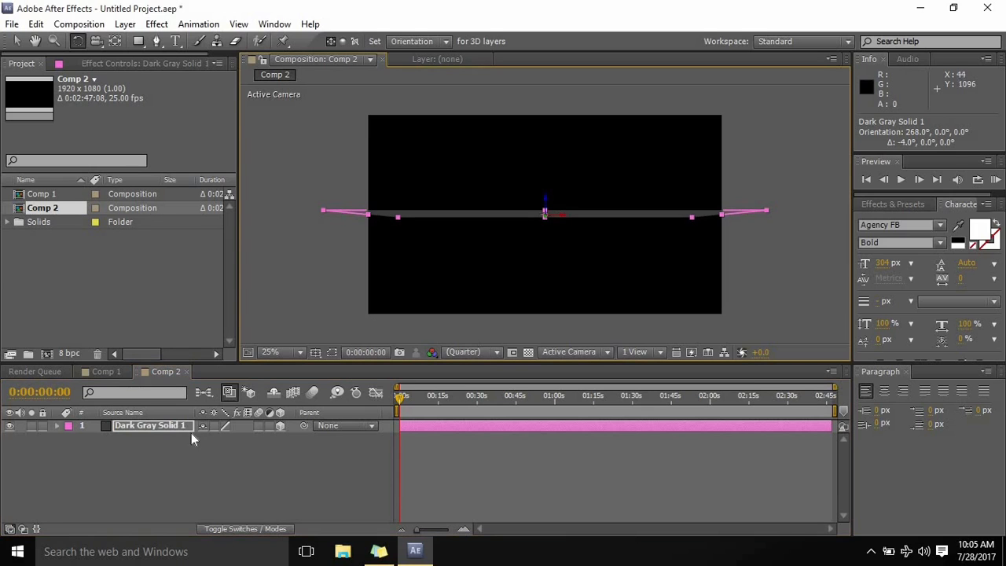
pyautogui.hotkey('ctrl', 'z')
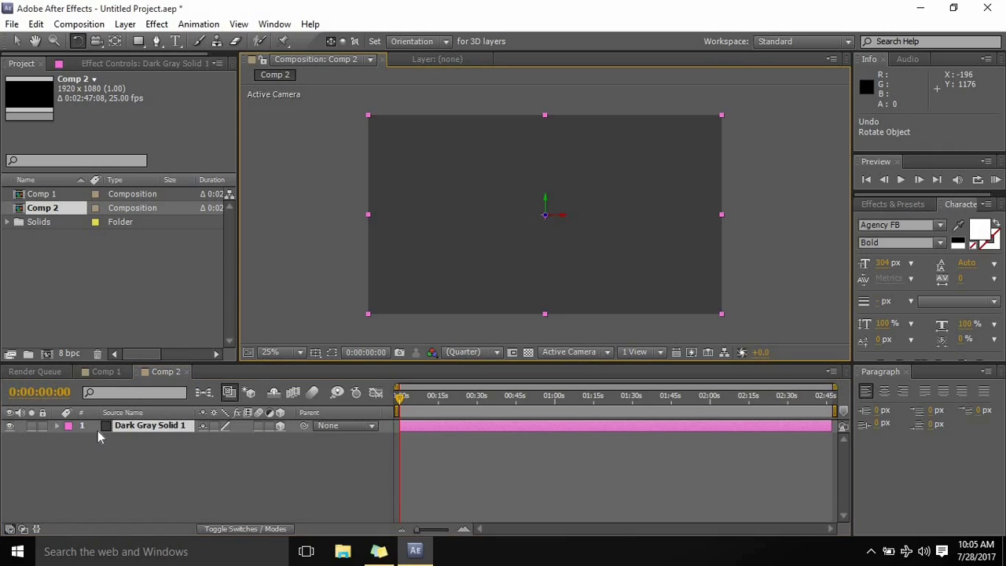
# - Set the dark gray solid's X Rotation to 90° so that it lies flat as a floor
pyautogui.press('r')
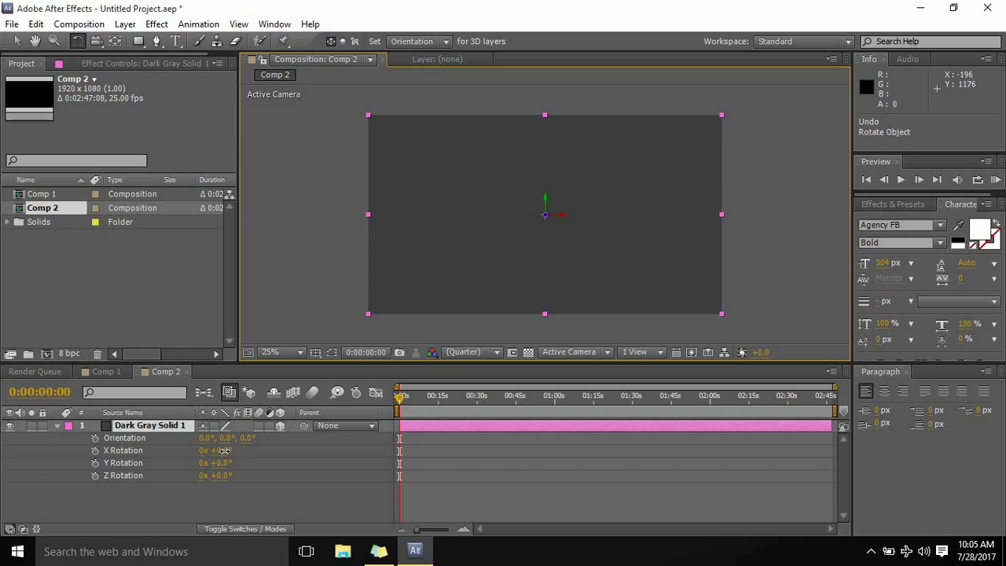
pyautogui.moveTo(231, 449)
pyautogui.mouseDown()
pyautogui.moveTo(244, 451)
pyautogui.moveTo(172, 466)
pyautogui.mouseUp()
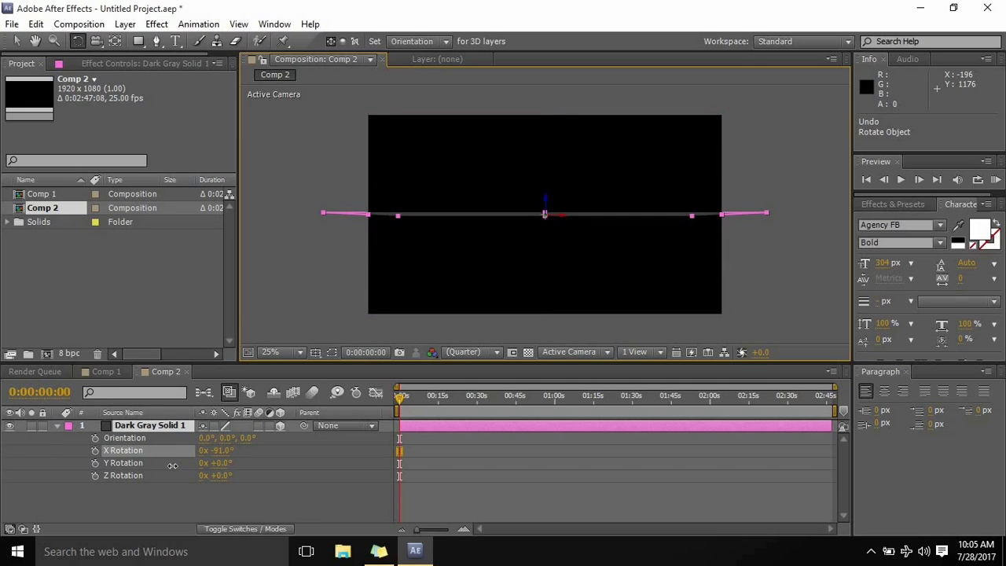
pyautogui.click(223, 450)
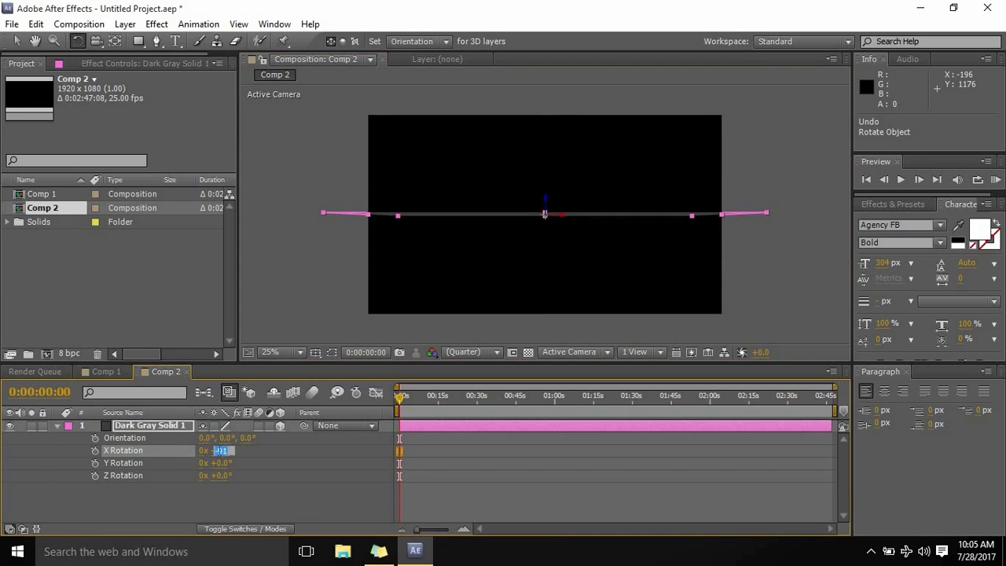
pyautogui.write('90')
pyautogui.press('Return')
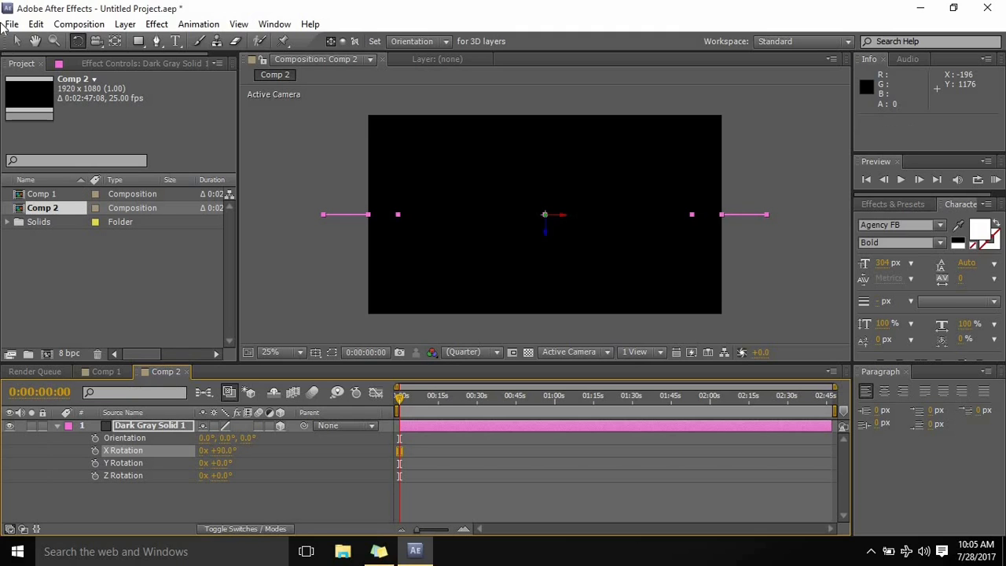
# - Move the floor solid down in the composition to a Y position of about 684, keeping it centered
pyautogui.press('v')
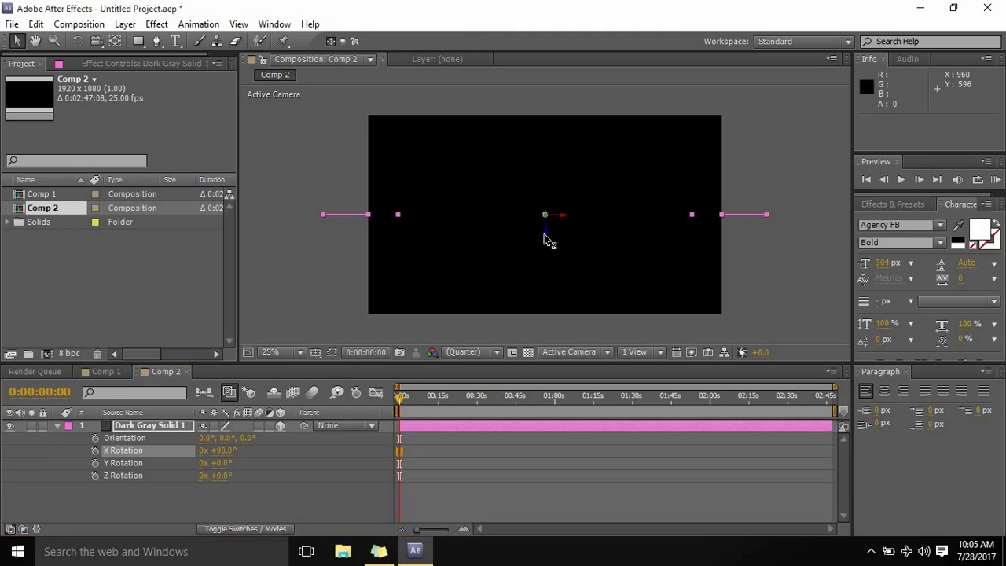
pyautogui.moveTo(544, 243); pyautogui.dragTo(544, 266)
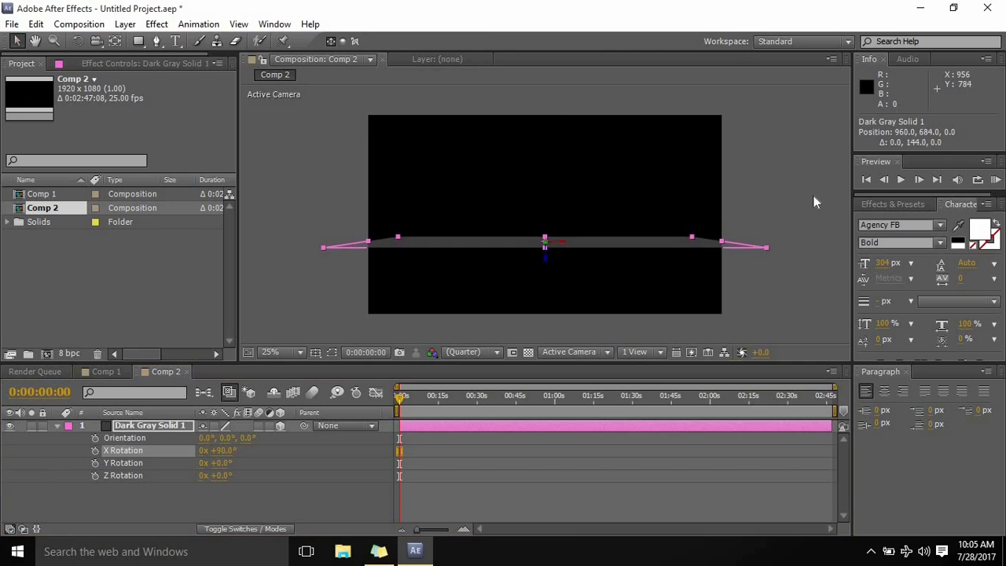
pyautogui.click(516, 220)
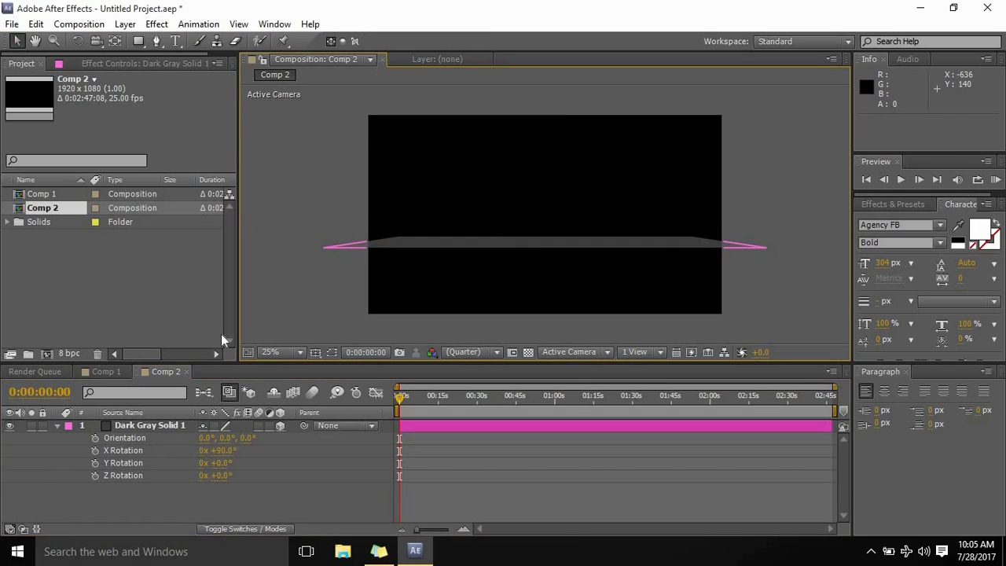
# - Toggle the transparency grid to compare the floor against the transparent and black backgrounds, leaving the grid on
pyautogui.click(525, 355)
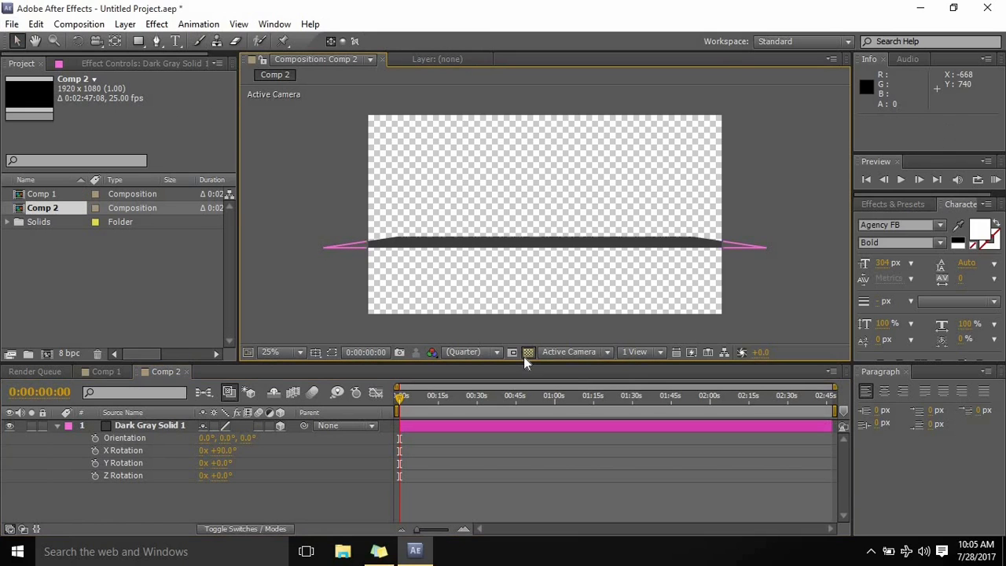
pyautogui.click(526, 354)
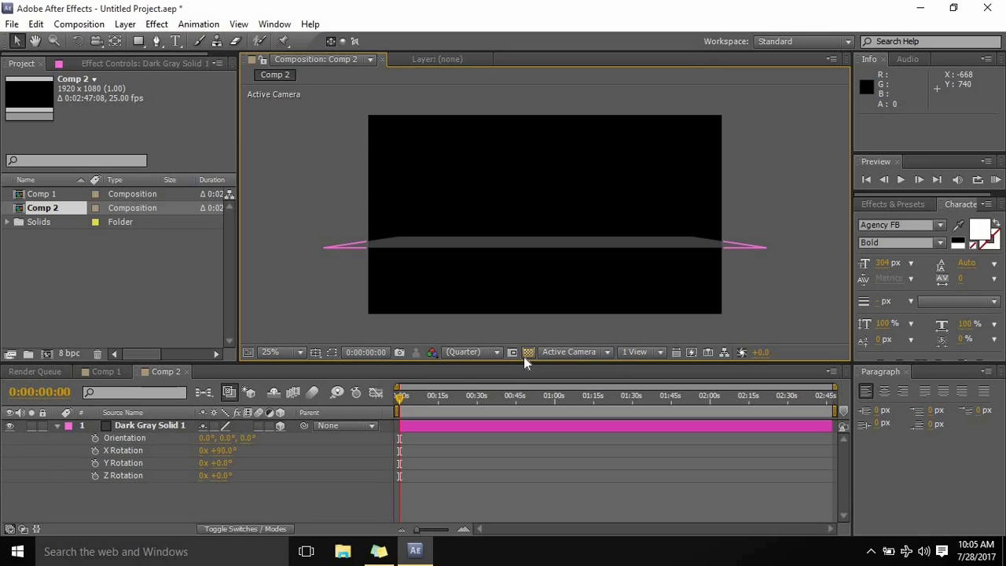
pyautogui.click(526, 355)
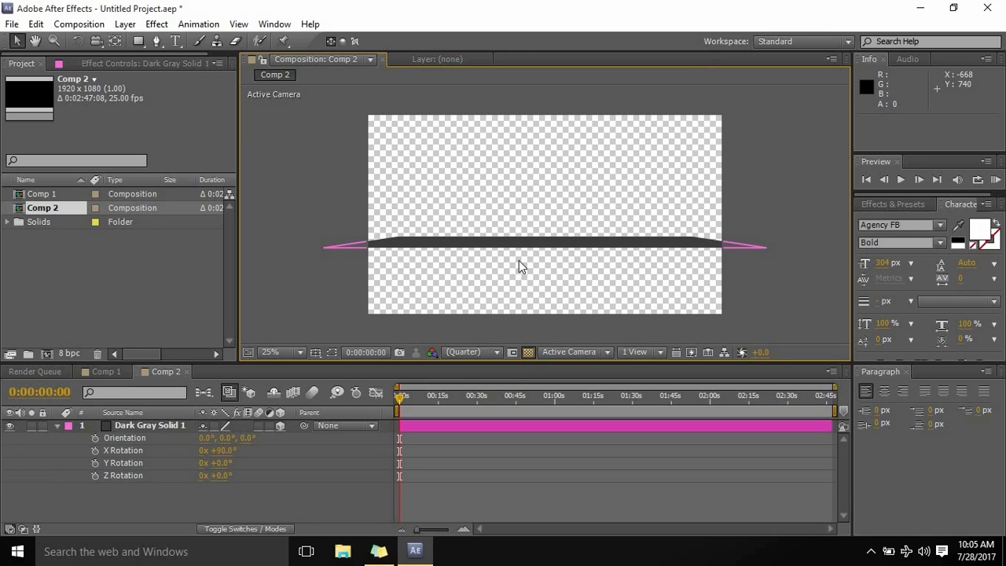
pyautogui.click(526, 354)
pyautogui.click(526, 354)
# - Add a text layer reading CLASS above the floor in the composition
pyautogui.click(173, 41)
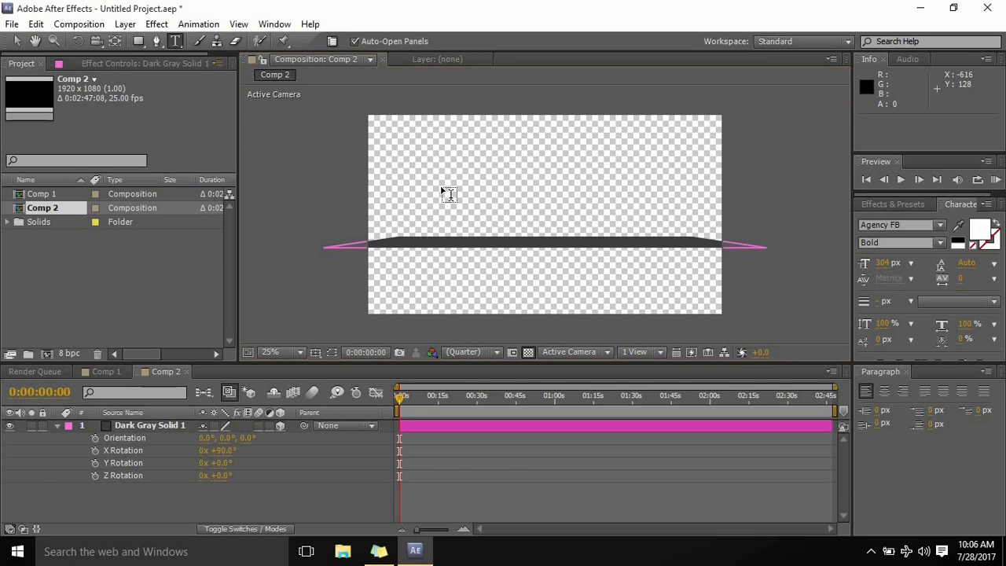
pyautogui.click(440, 185)
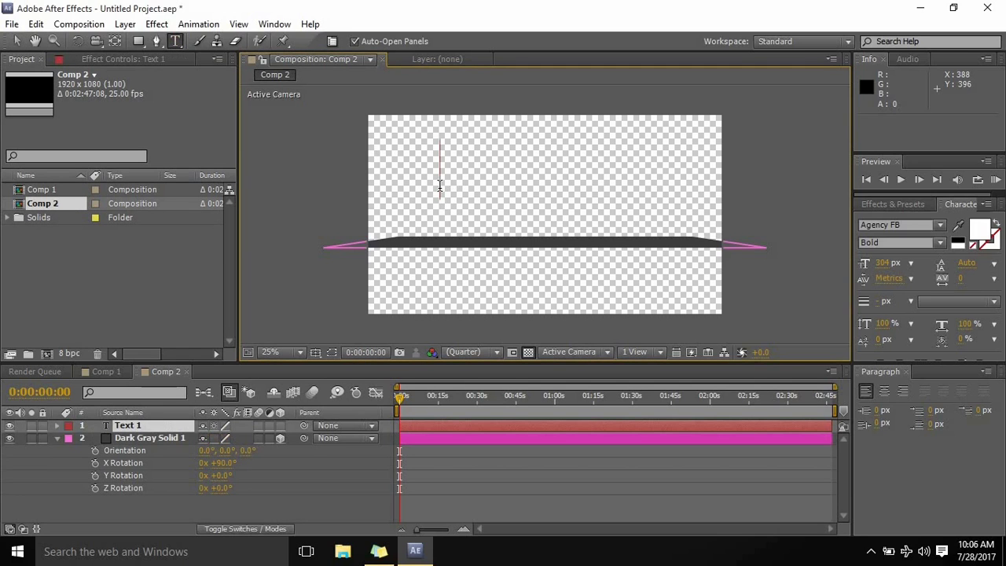
pyautogui.write('CLASS')
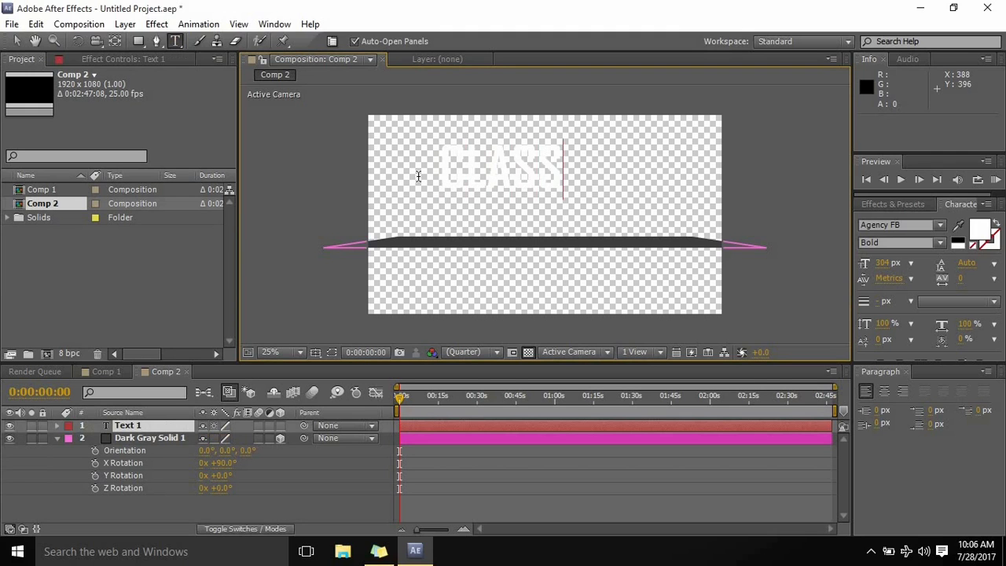
pyautogui.click(15, 41)
pyautogui.press('capslock')
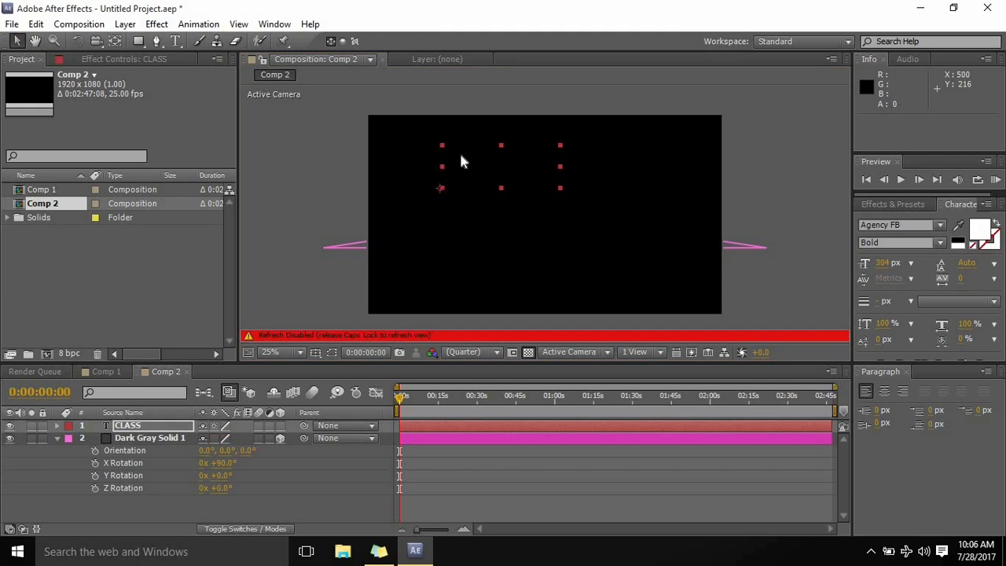
pyautogui.press('capslock')
# - Place the CLASS text on the floor at about 580, 668 and turn off the transparency grid
pyautogui.moveTo(539, 200); pyautogui.dragTo(570, 247)
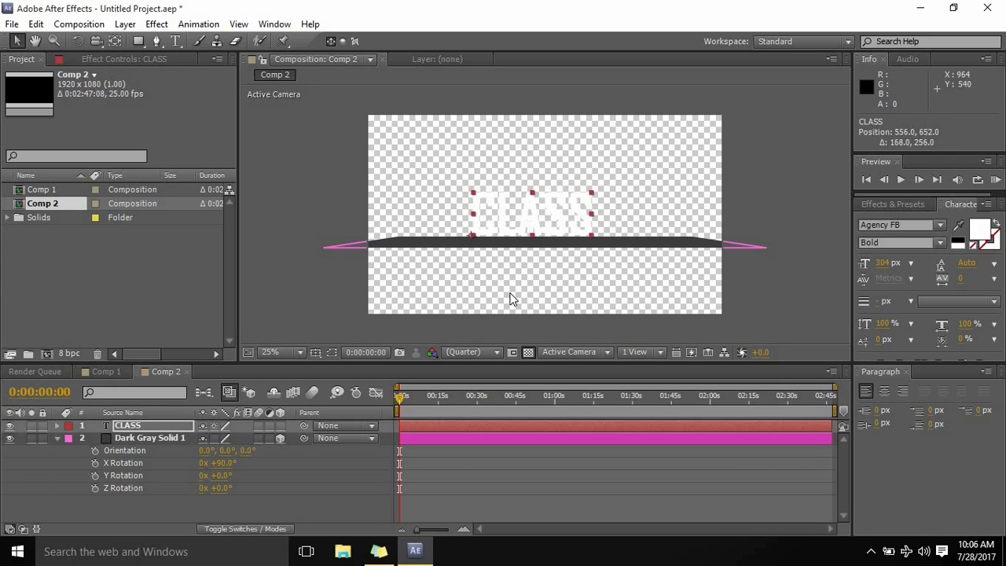
pyautogui.click(527, 352)
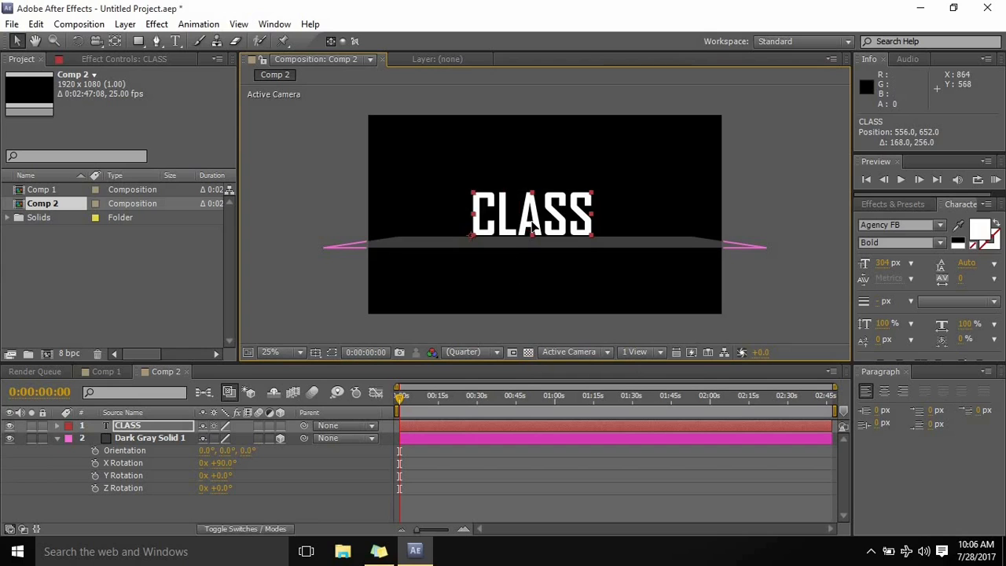
pyautogui.moveTo(528, 223); pyautogui.dragTo(533, 227)
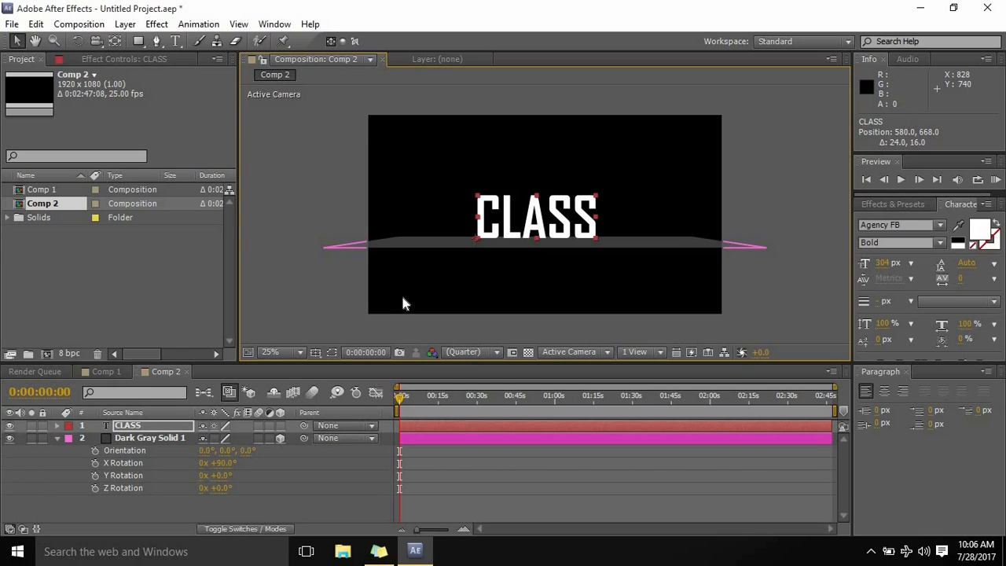
# - Collapse the floor solid's rotation properties and make the CLASS text a 3D layer
pyautogui.click(57, 438)
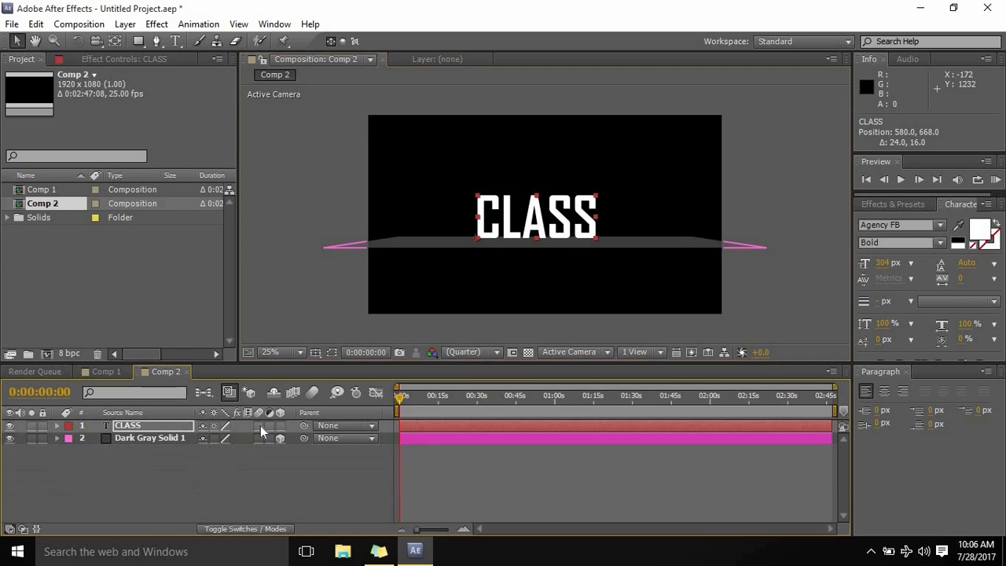
pyautogui.click(280, 426)
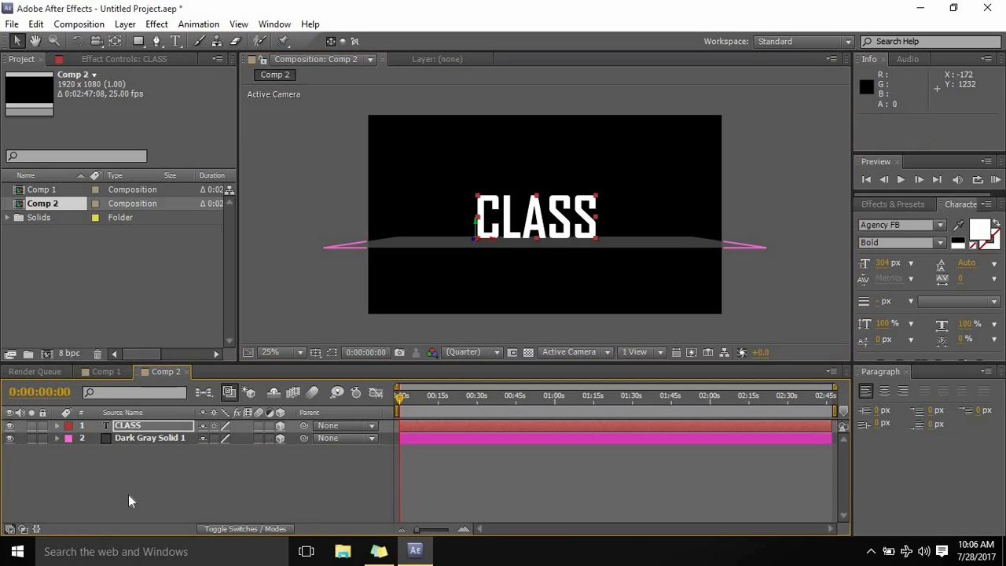
pyautogui.click(131, 446)
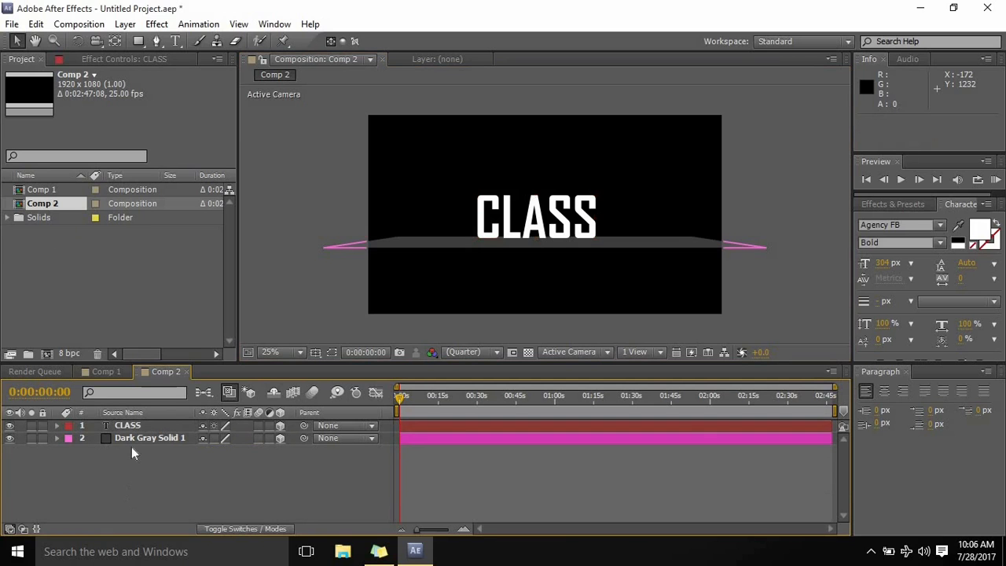
# - Add a two-node camera layer to the composition with the 35mm preset
pyautogui.click(125, 27)
pyautogui.moveTo(143, 41)
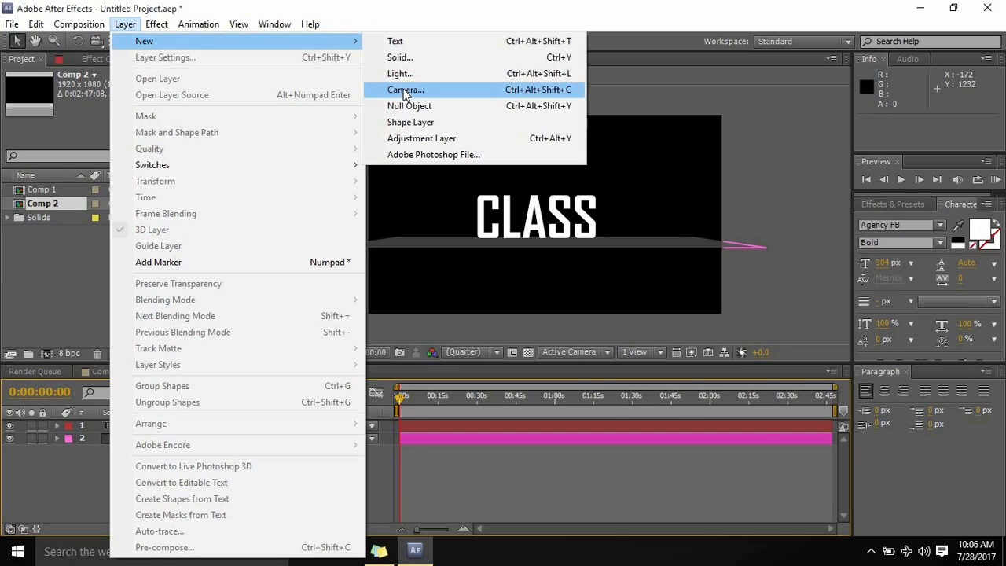
pyautogui.click(405, 90)
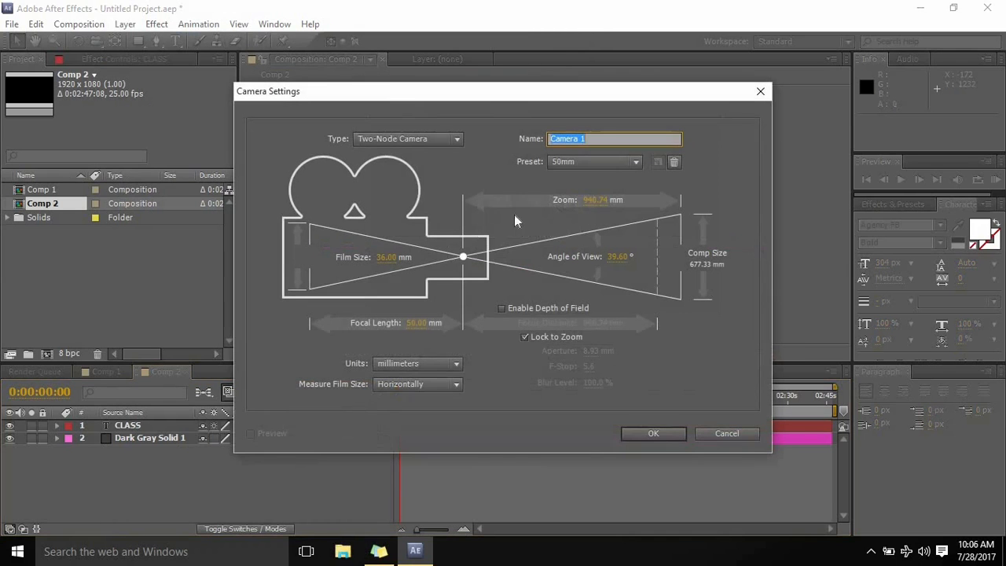
pyautogui.click(636, 161)
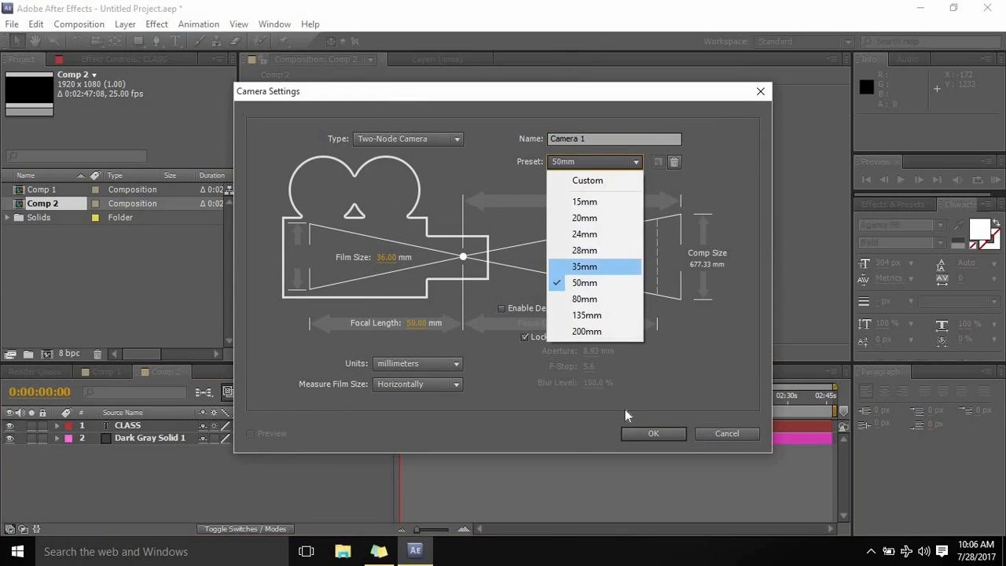
pyautogui.click(581, 266)
pyautogui.click(644, 430)
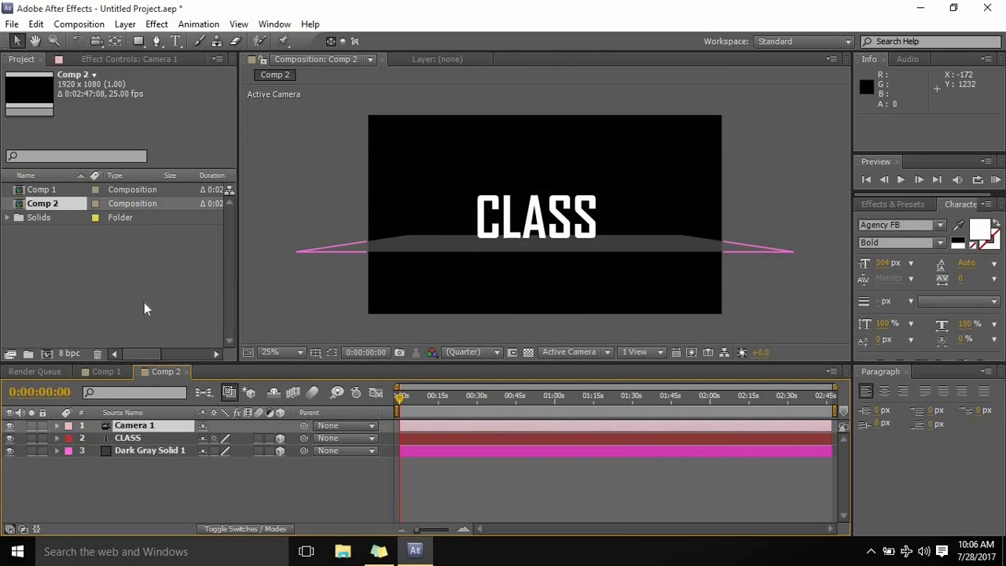
# - Orbit the camera to about -336, 507, -1343 to view the CLASS text and floor at an angle
pyautogui.click(99, 42)
pyautogui.moveTo(471, 211)
pyautogui.mouseDown()
pyautogui.moveTo(564, 223)
pyautogui.moveTo(496, 209)
pyautogui.moveTo(545, 206)
pyautogui.moveTo(470, 207)
pyautogui.mouseUp()
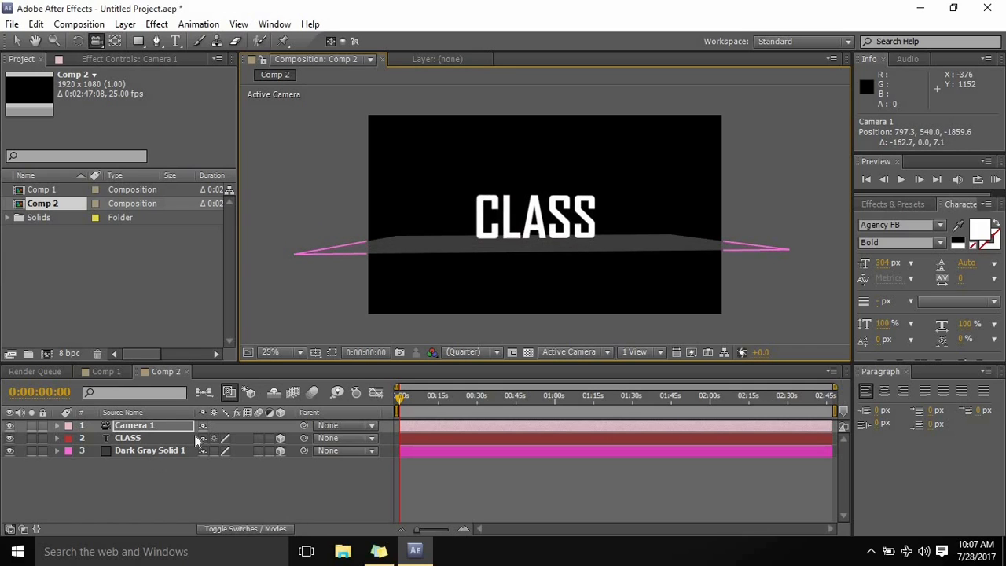
pyautogui.click(154, 440)
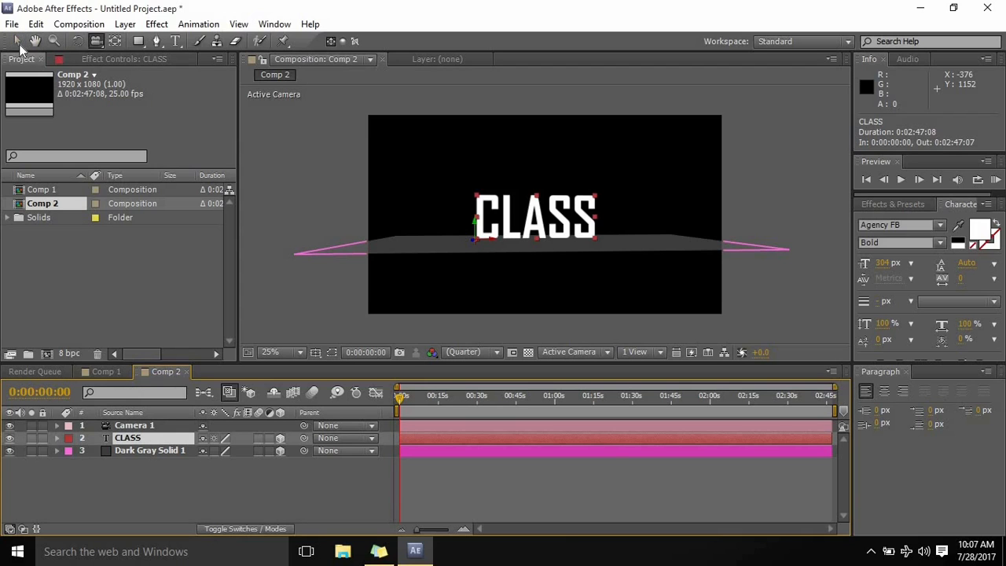
pyautogui.press('c')
pyautogui.moveTo(449, 245); pyautogui.dragTo(464, 238)
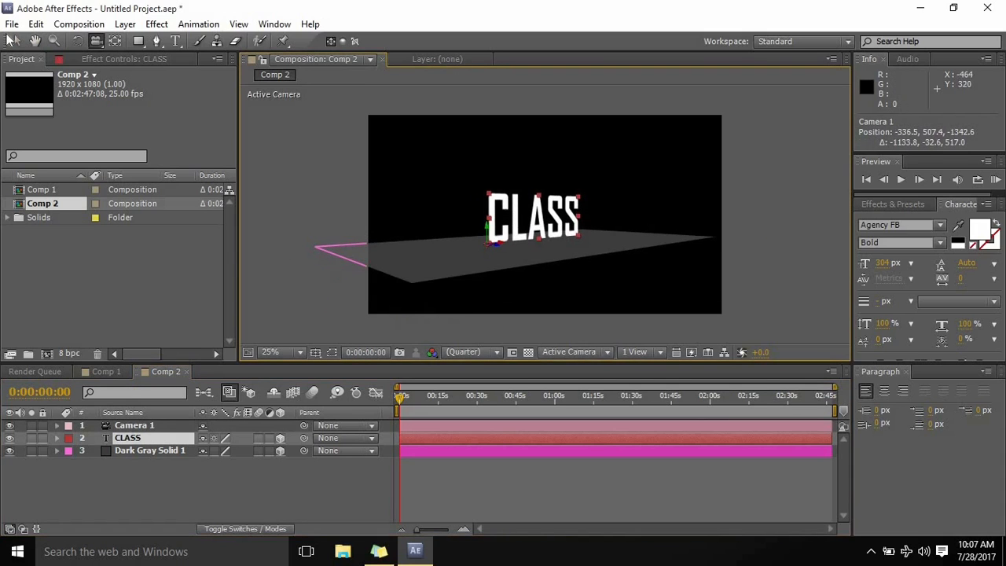
# - Adjust the CLASS text's height to a Y position of about 681, checking its base from below the floor, and return to a front view
pyautogui.click(17, 41)
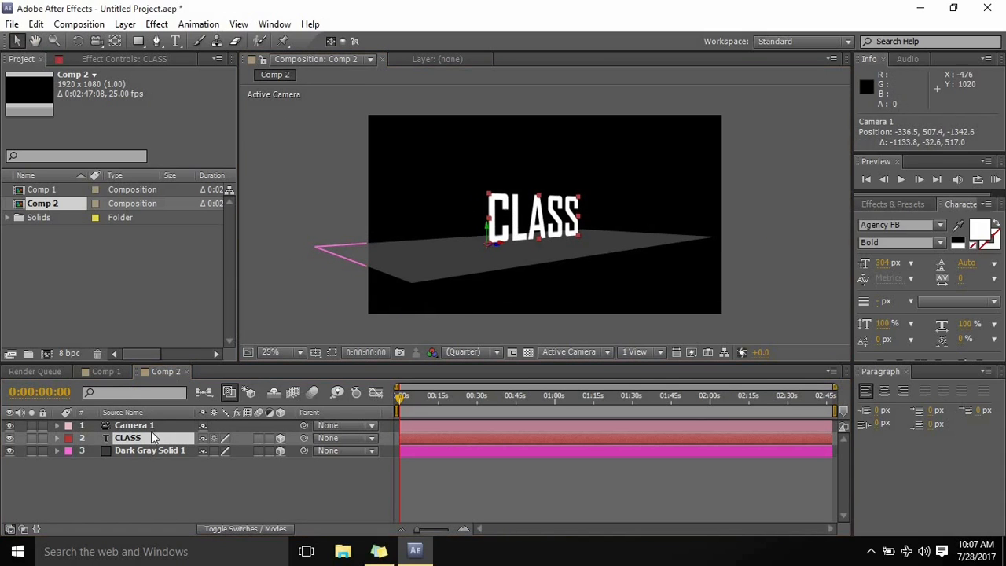
pyautogui.moveTo(491, 232); pyautogui.dragTo(495, 251)
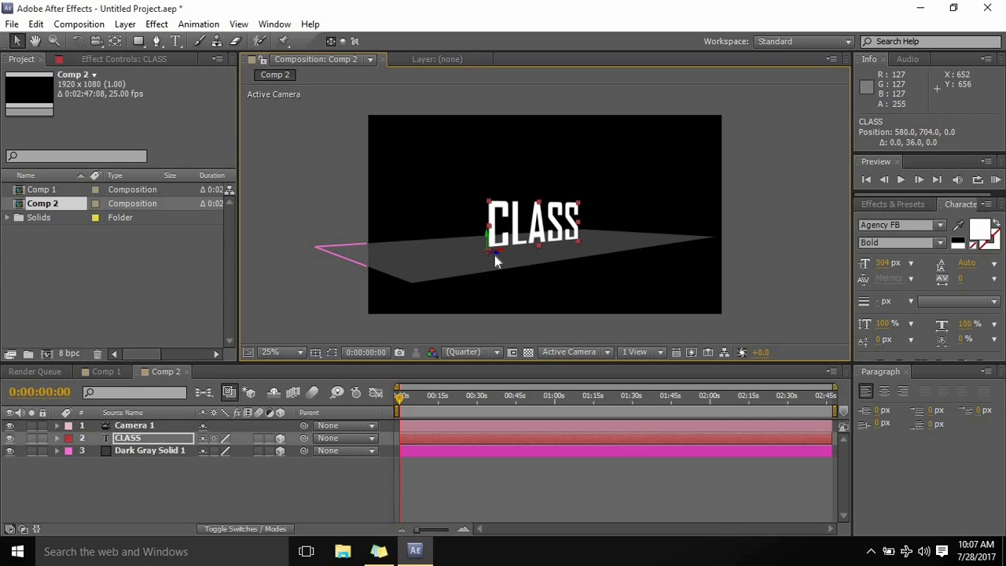
pyautogui.click(96, 41)
pyautogui.moveTo(496, 166); pyautogui.dragTo(491, 235)
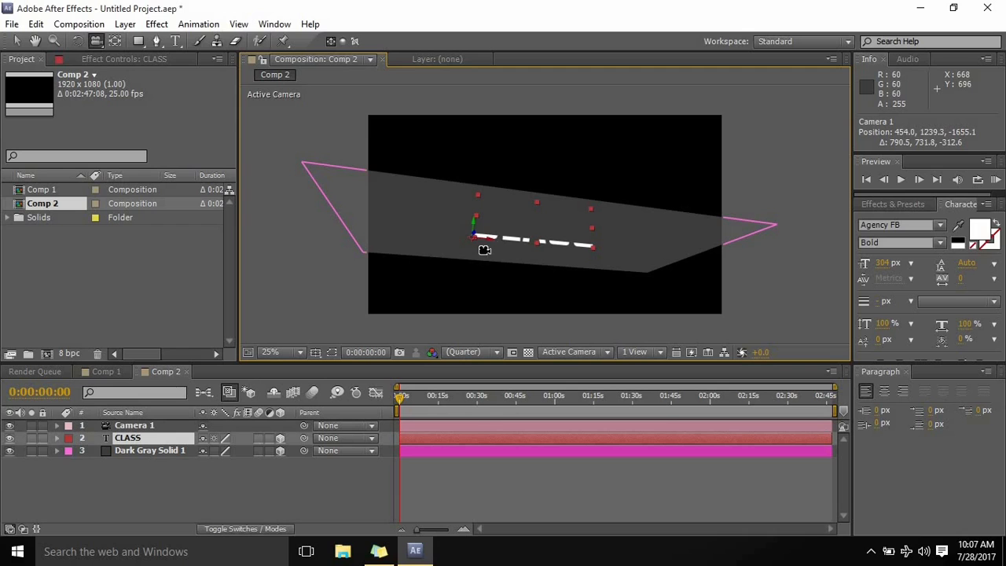
pyautogui.click(16, 43)
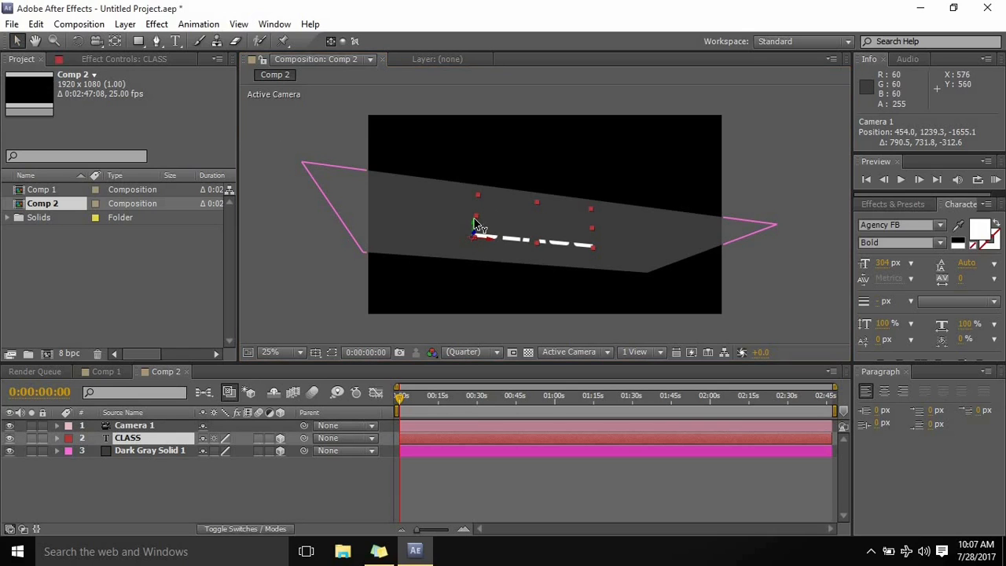
pyautogui.moveTo(474, 218); pyautogui.dragTo(473, 215)
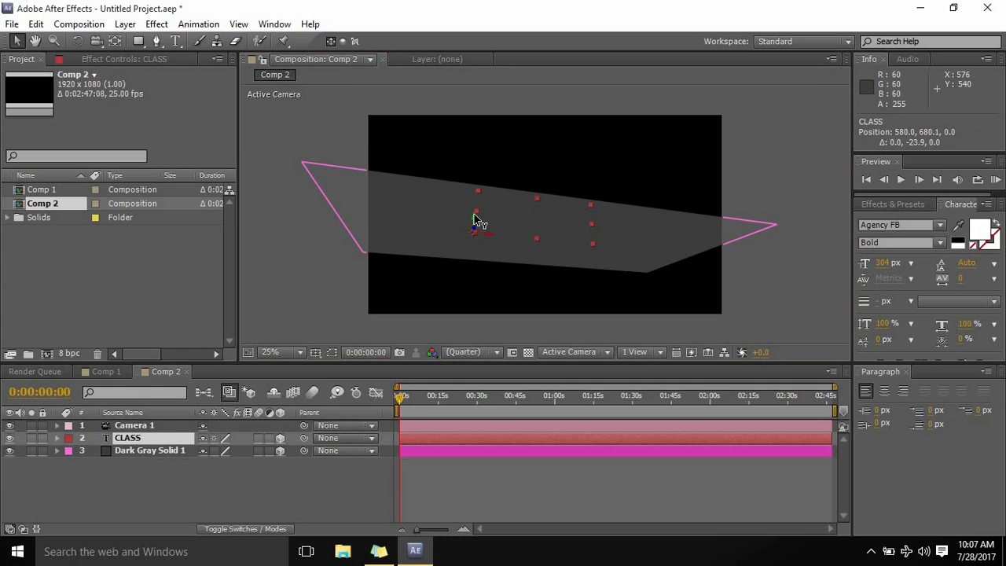
pyautogui.moveTo(474, 215); pyautogui.dragTo(471, 214)
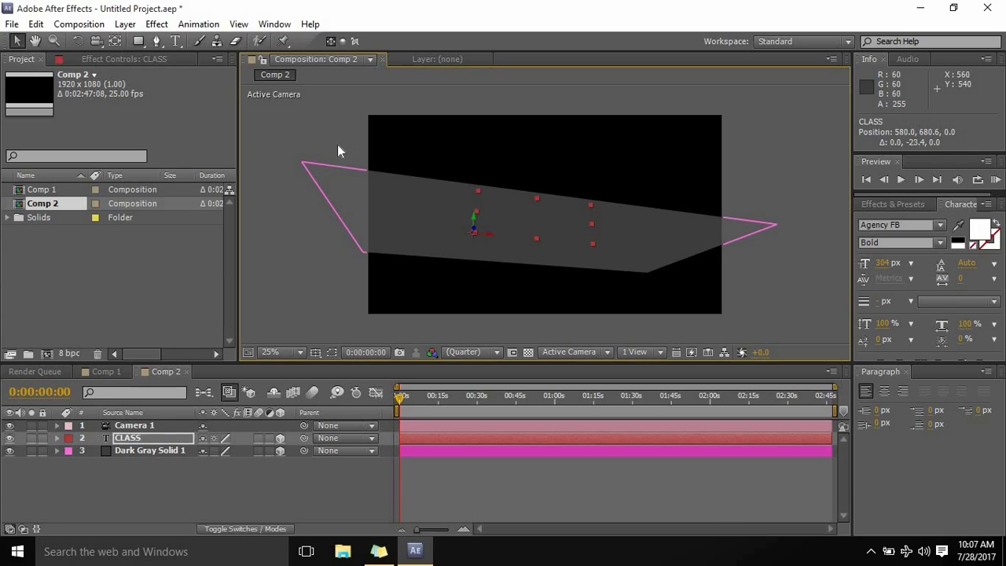
pyautogui.click(97, 41)
pyautogui.moveTo(555, 213)
pyautogui.mouseDown()
pyautogui.moveTo(568, 231)
pyautogui.moveTo(537, 231)
pyautogui.moveTo(553, 231)
pyautogui.moveTo(550, 220)
pyautogui.moveTo(558, 228)
pyautogui.mouseUp()
# - Try scaling the CLASS text to 122% and undo the scale change
pyautogui.click(127, 438)
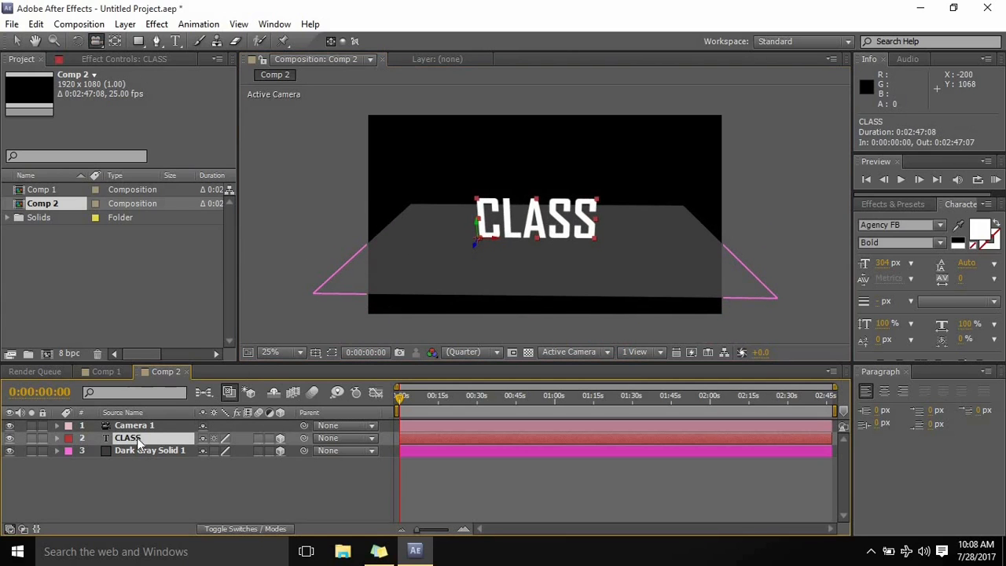
pyautogui.press('s')
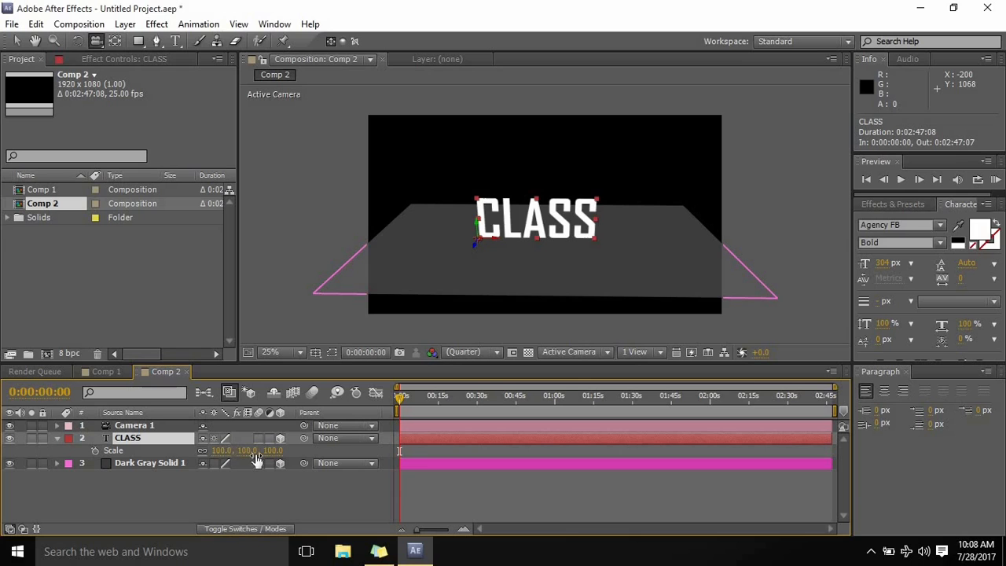
pyautogui.moveTo(240, 450); pyautogui.dragTo(241, 456)
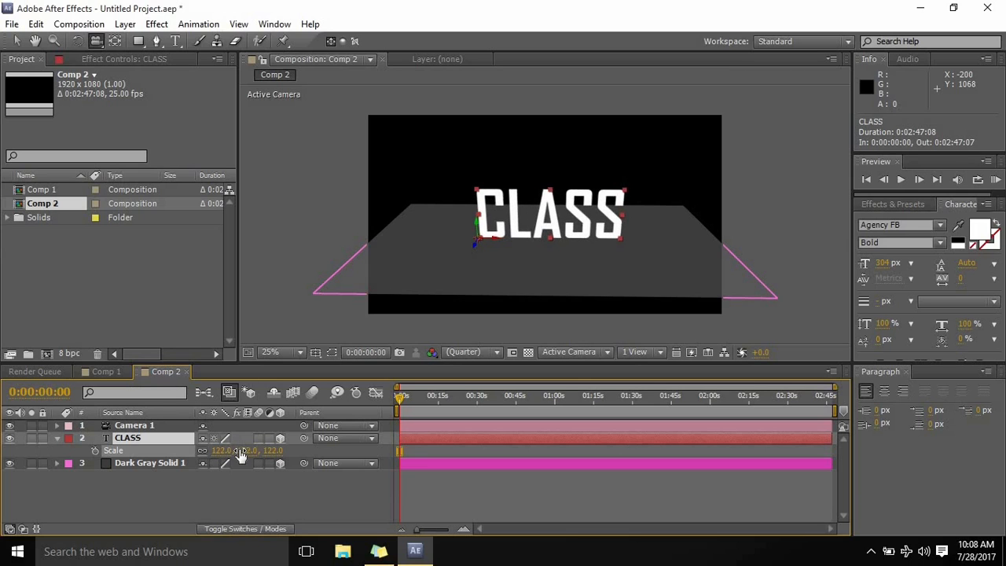
pyautogui.hotkey('ctrl', 'z')
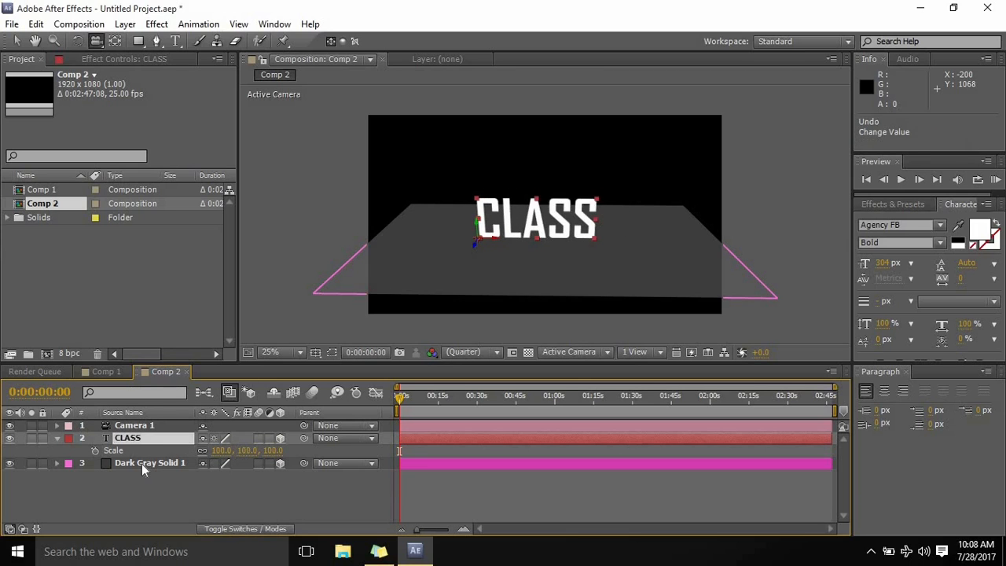
# - Rename the dark gray solid layer FLOOR
pyautogui.click(141, 464)
pyautogui.rightClick(139, 464)
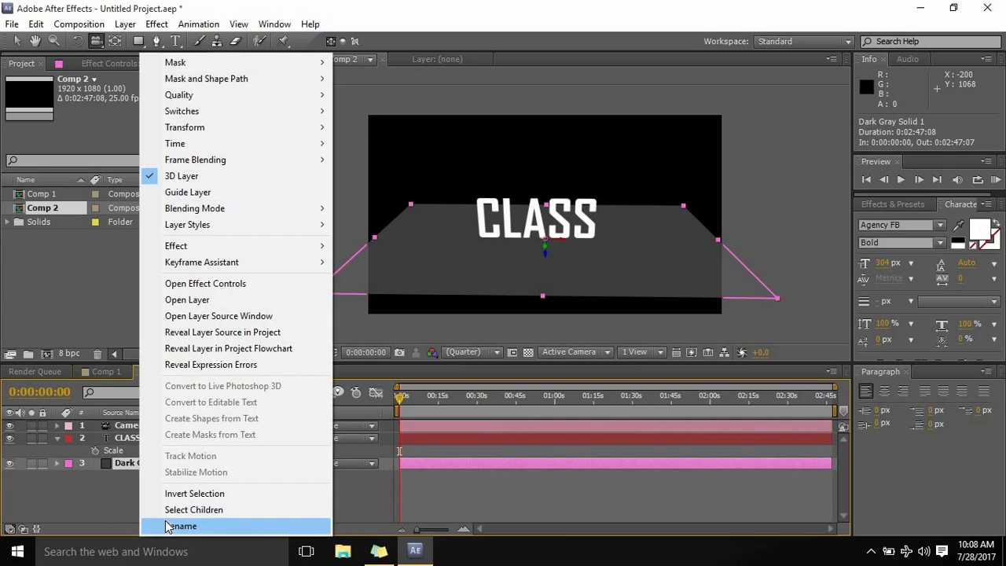
pyautogui.click(91, 485)
pyautogui.rightClick(117, 461)
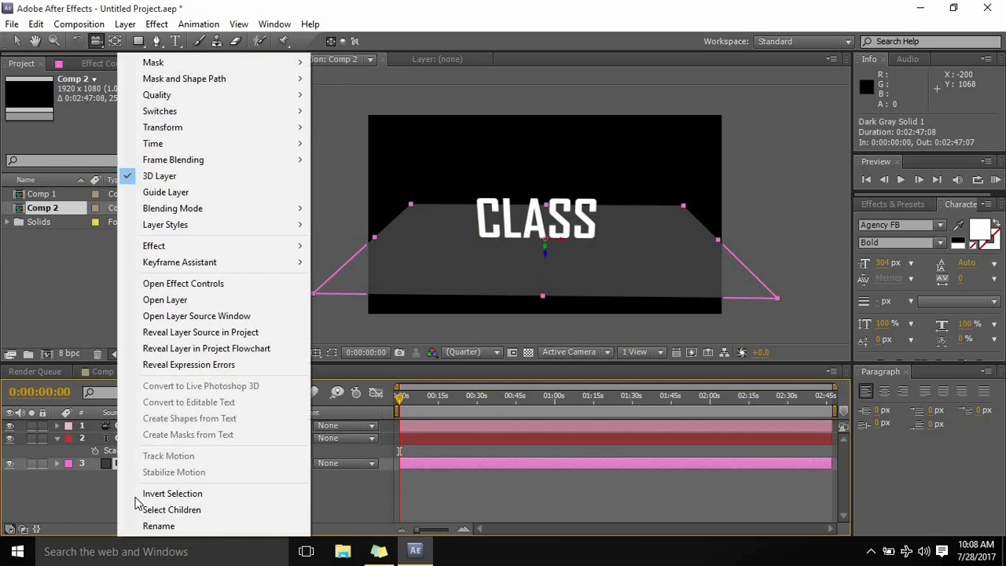
pyautogui.click(145, 526)
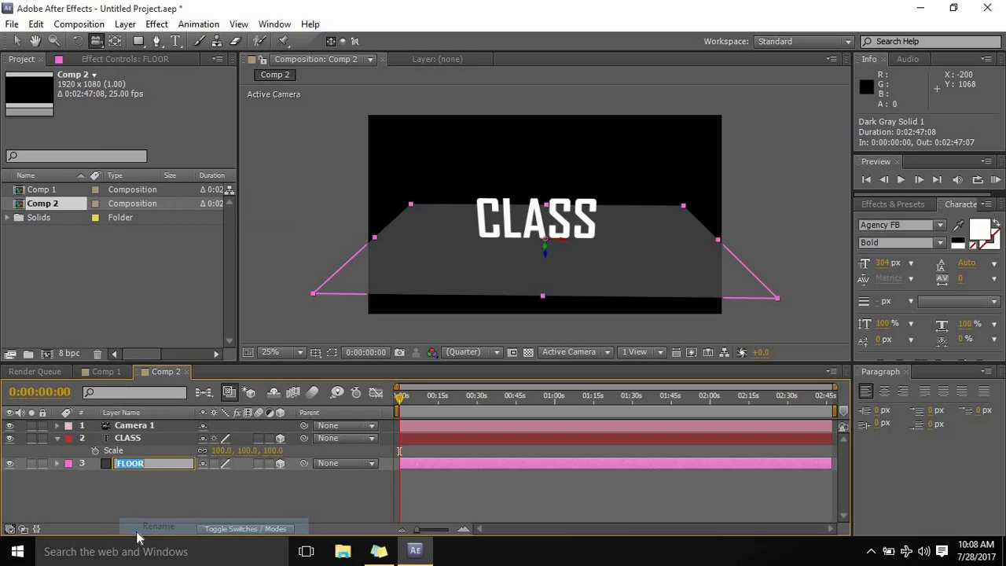
pyautogui.click(126, 475)
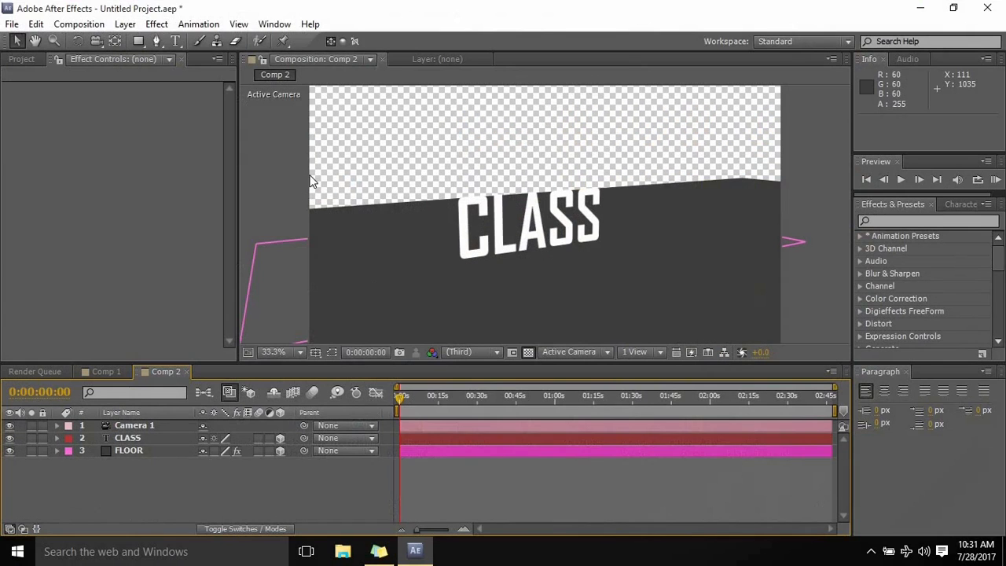
# - Orbit the camera to about 809, 152, -1820 and select the FLOOR layer to inspect its extent
pyautogui.click(94, 41)
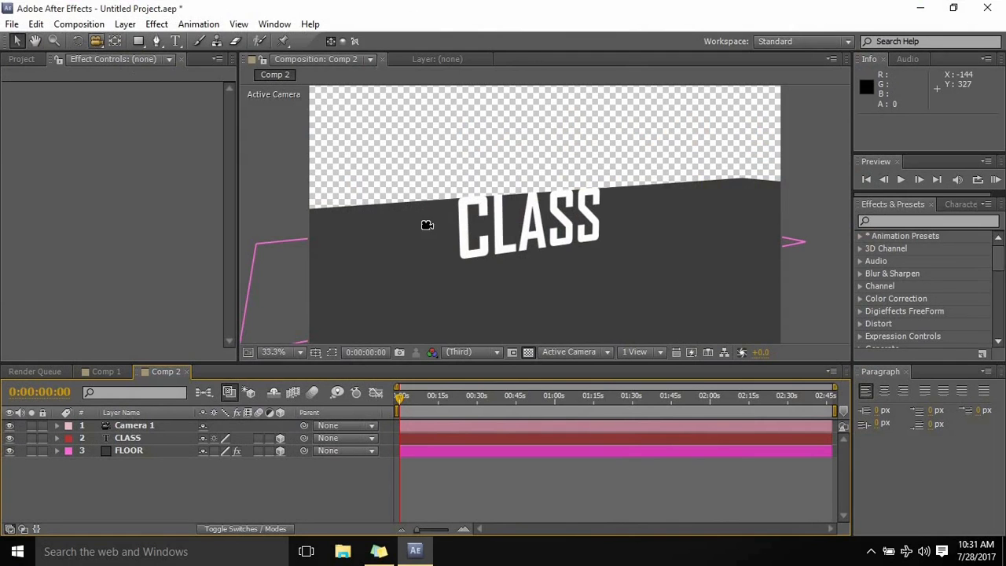
pyautogui.moveTo(490, 252); pyautogui.dragTo(531, 242)
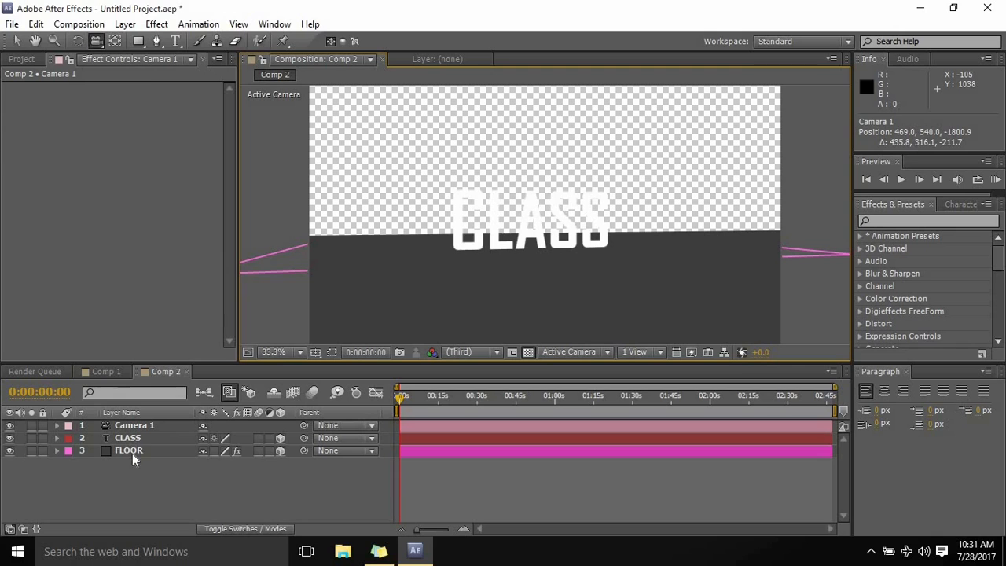
pyautogui.click(132, 454)
pyautogui.moveTo(489, 309); pyautogui.dragTo(421, 319)
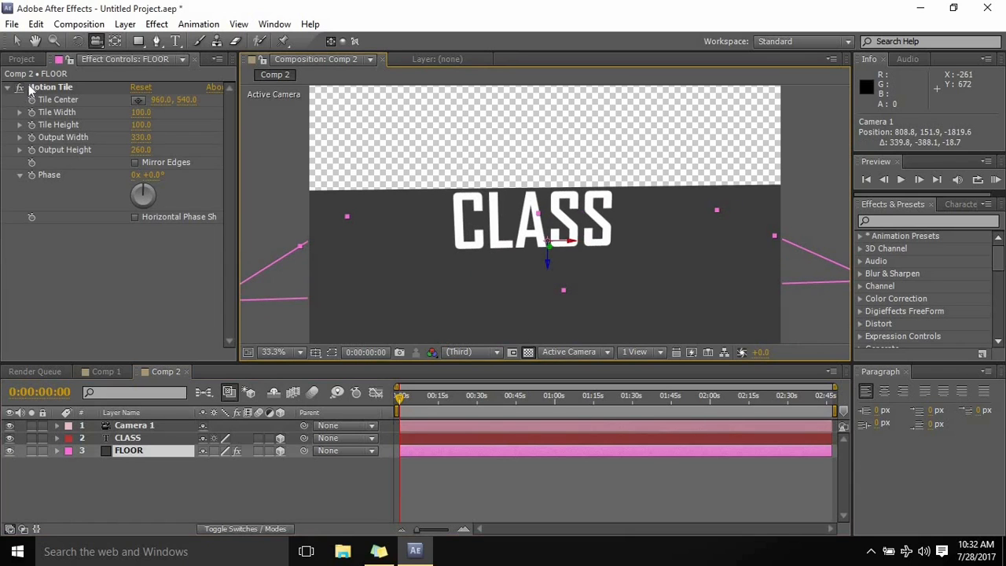
# - Delete the Motion Tile effect from the FLOOR layer
pyautogui.click(41, 90)
pyautogui.press('Return')
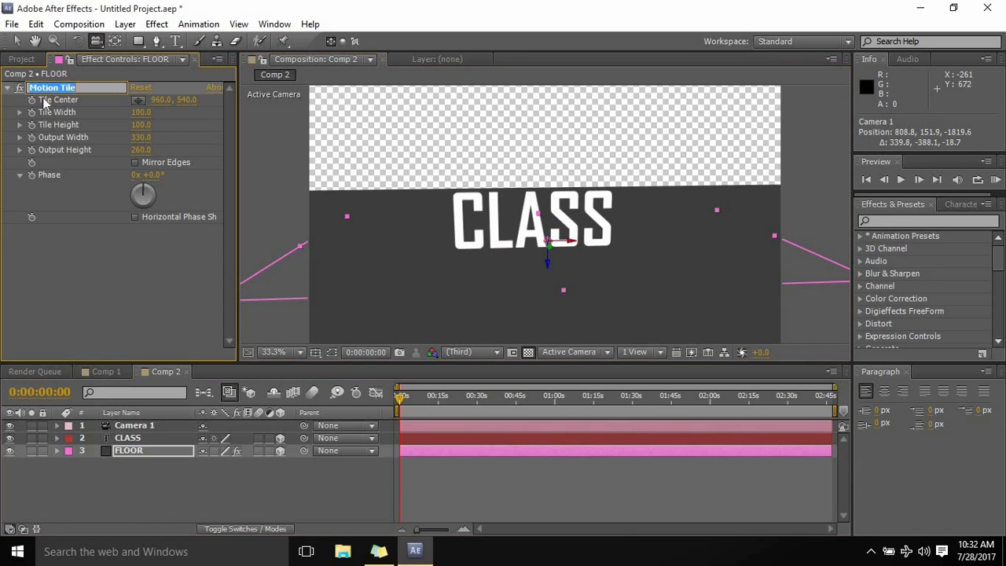
pyautogui.click(27, 108)
pyautogui.click(47, 91)
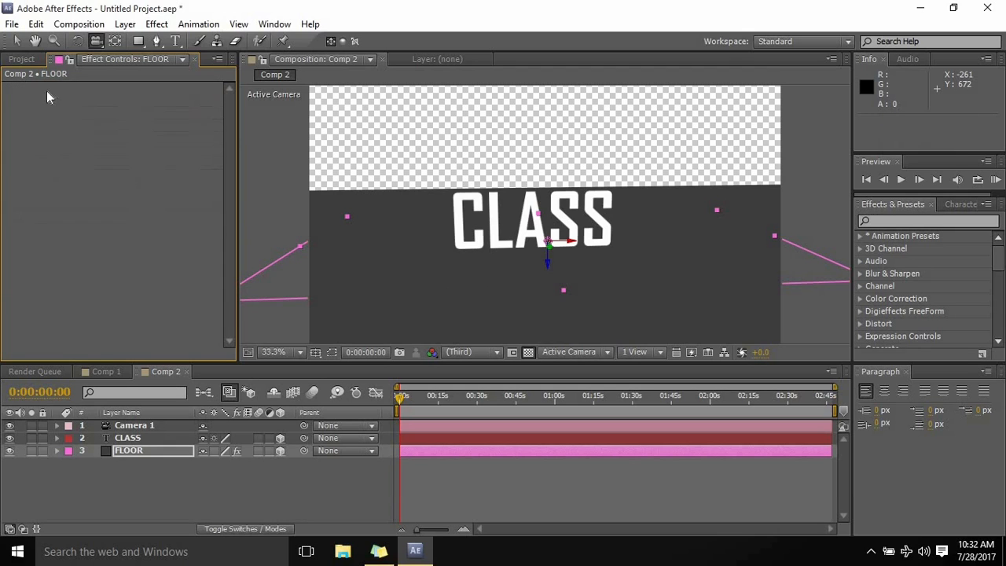
pyautogui.press('Delete')
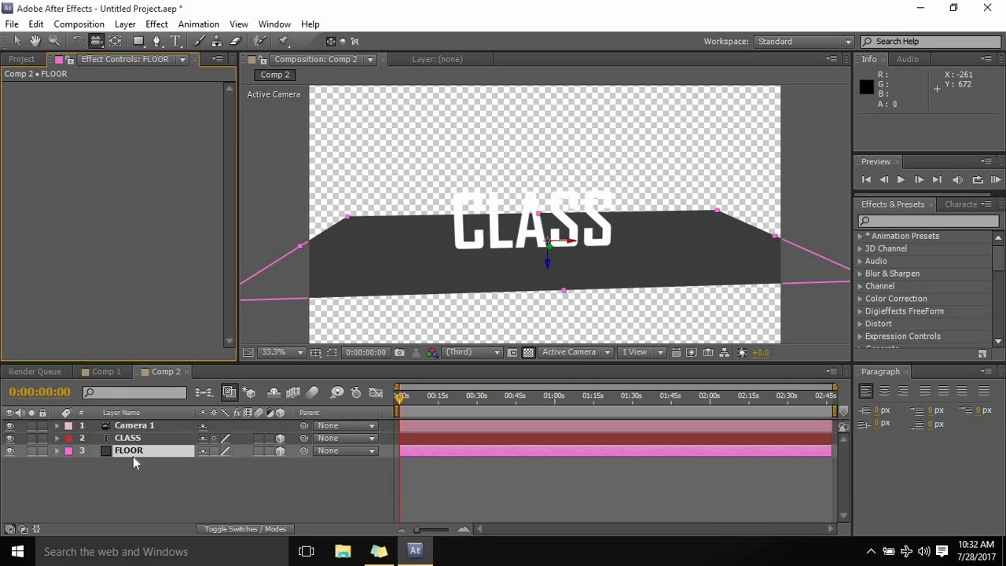
# - Scale the FLOOR layer uniformly to 206%
pyautogui.press('s')
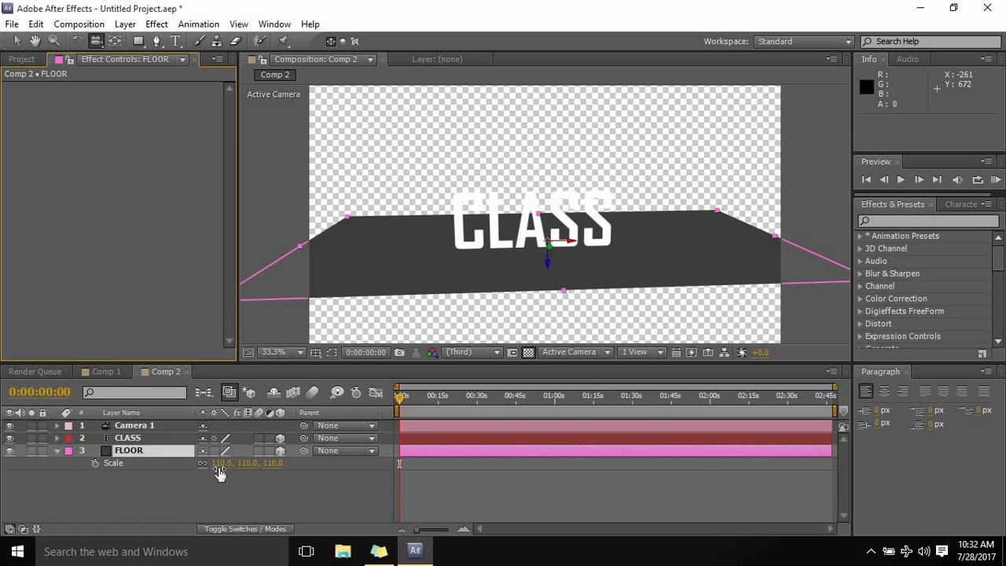
pyautogui.moveTo(221, 469); pyautogui.dragTo(369, 464)
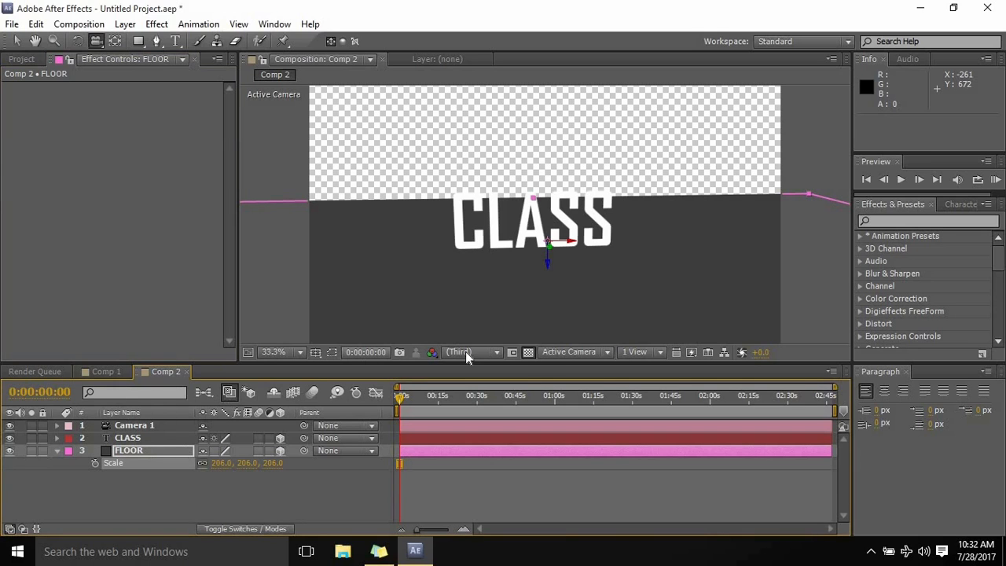
pyautogui.click(527, 358)
pyautogui.click(527, 358)
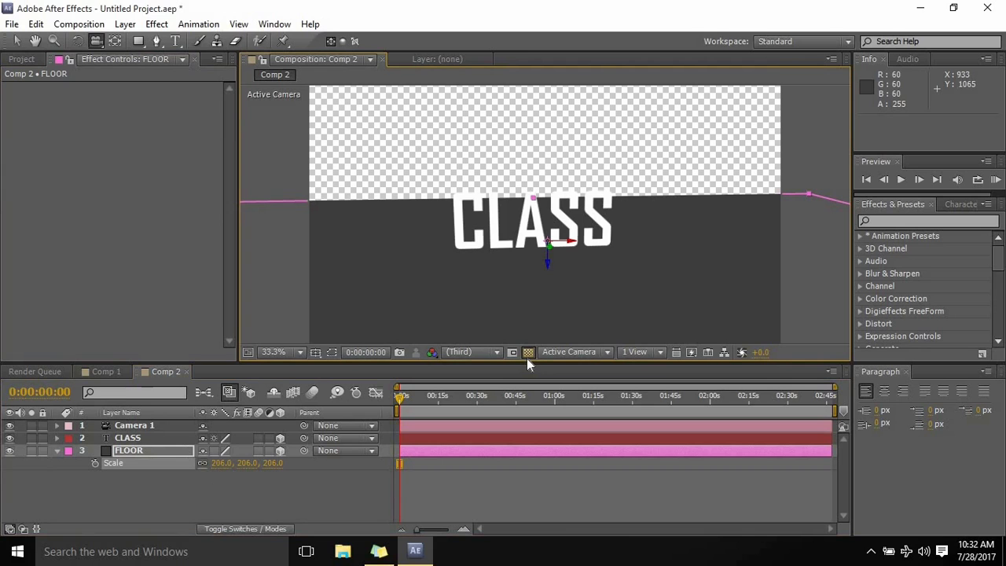
# - Add a black 1920 x 1080 px solid and place it beneath the FLOOR layer in the layer stack
pyautogui.click(125, 24)
pyautogui.moveTo(139, 41)
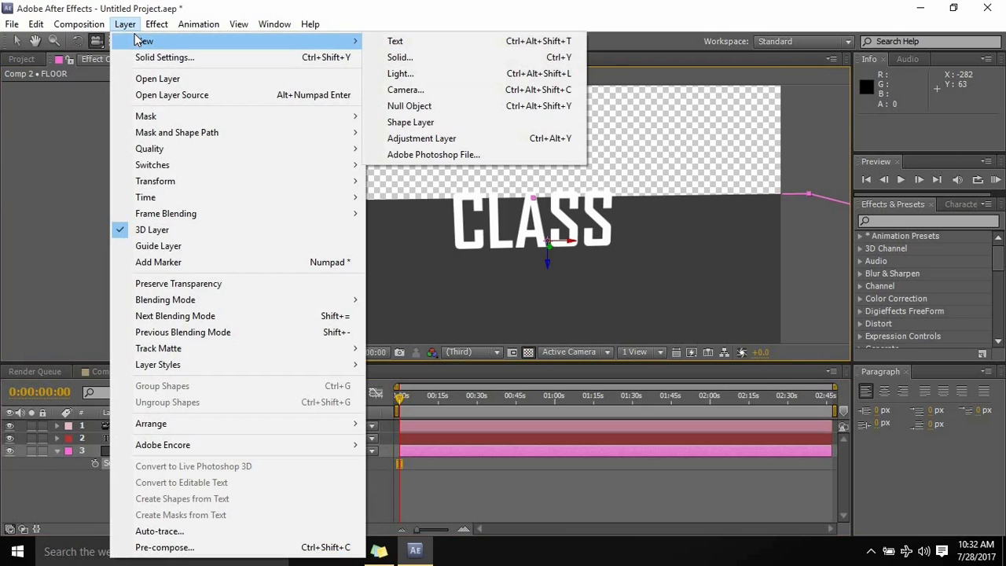
pyautogui.click(430, 63)
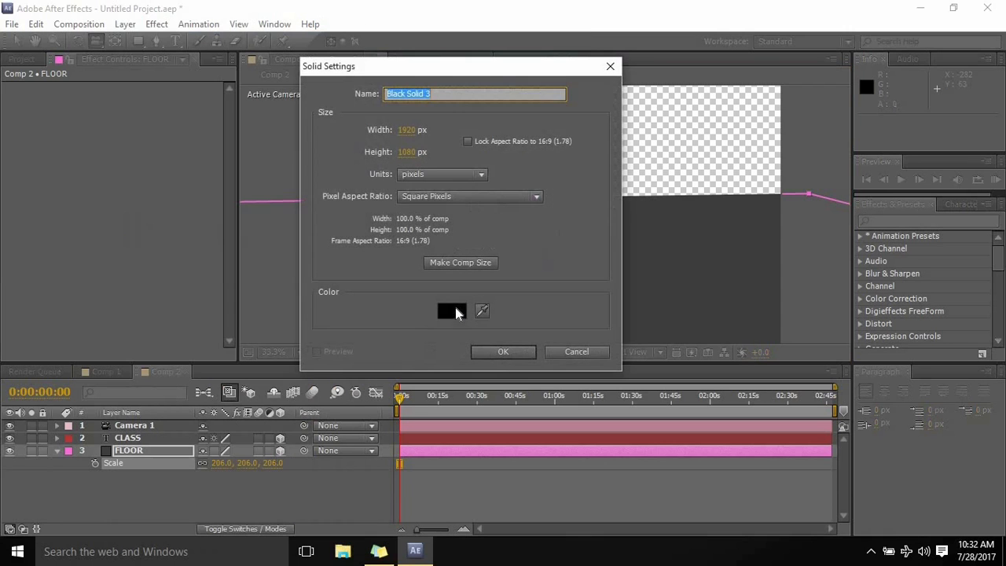
pyautogui.click(503, 352)
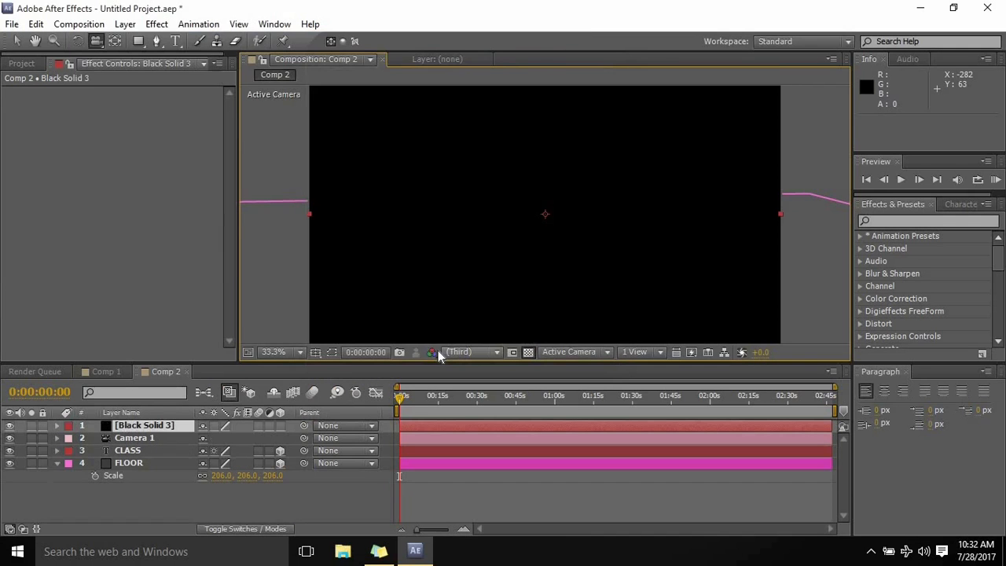
pyautogui.click(150, 430)
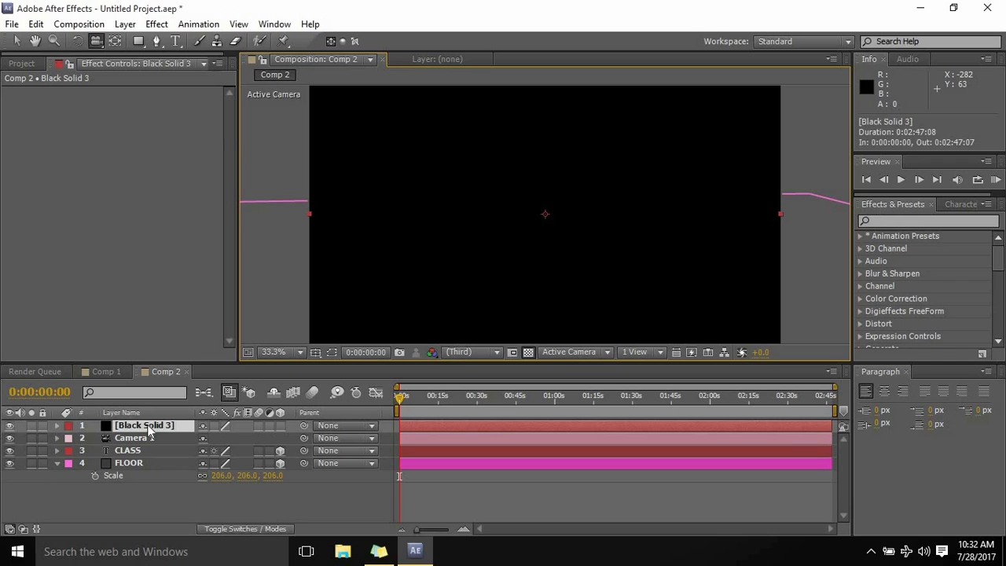
pyautogui.moveTo(145, 435); pyautogui.dragTo(145, 473)
# - Make the black solid a 3D layer, move it back behind the CLASS text, and orbit the camera to about 952, -14, -1783
pyautogui.click(98, 46)
pyautogui.moveTo(445, 278)
pyautogui.mouseDown()
pyautogui.moveTo(470, 285)
pyautogui.moveTo(479, 348)
pyautogui.moveTo(410, 266)
pyautogui.moveTo(443, 282)
pyautogui.mouseUp()
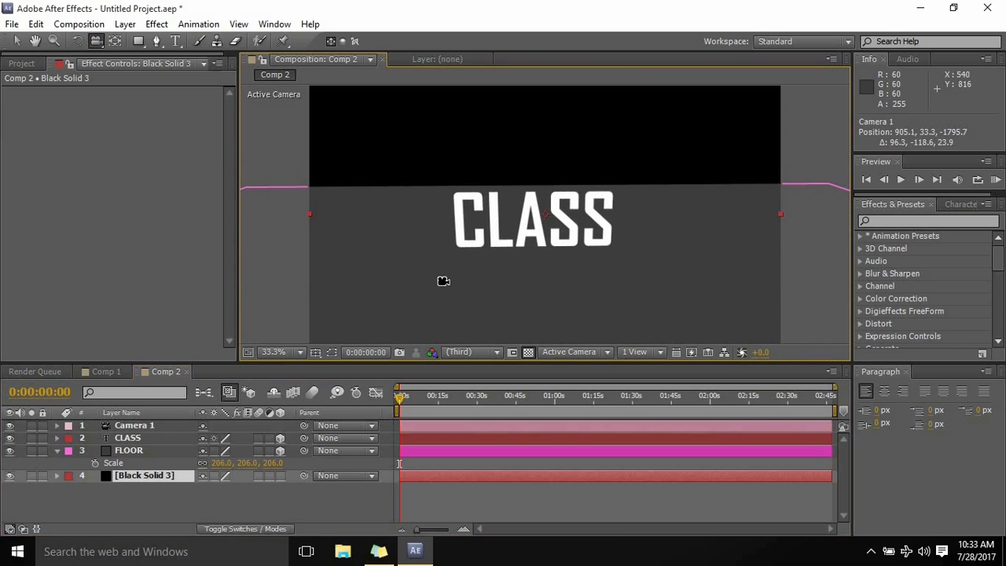
pyautogui.click(281, 477)
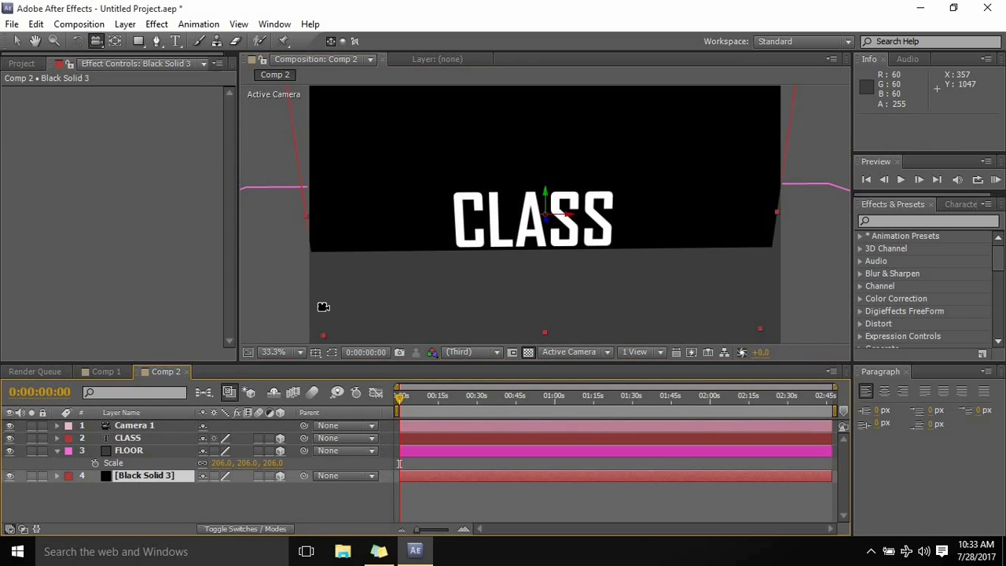
pyautogui.moveTo(422, 317); pyautogui.dragTo(429, 341)
pyautogui.press('v')
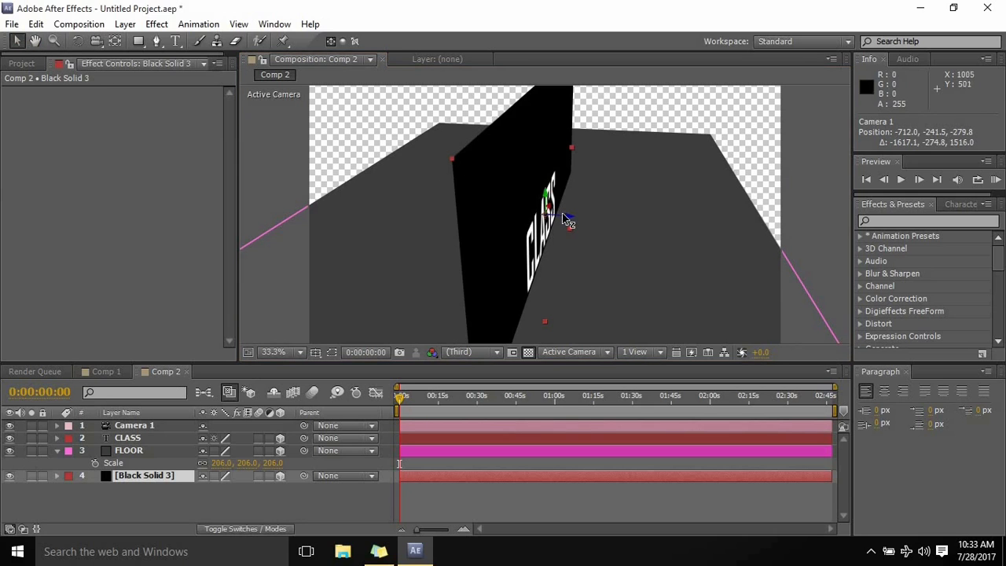
pyautogui.moveTo(476, 224); pyautogui.dragTo(358, 207)
pyautogui.click(91, 44)
pyautogui.moveTo(431, 220); pyautogui.dragTo(387, 208)
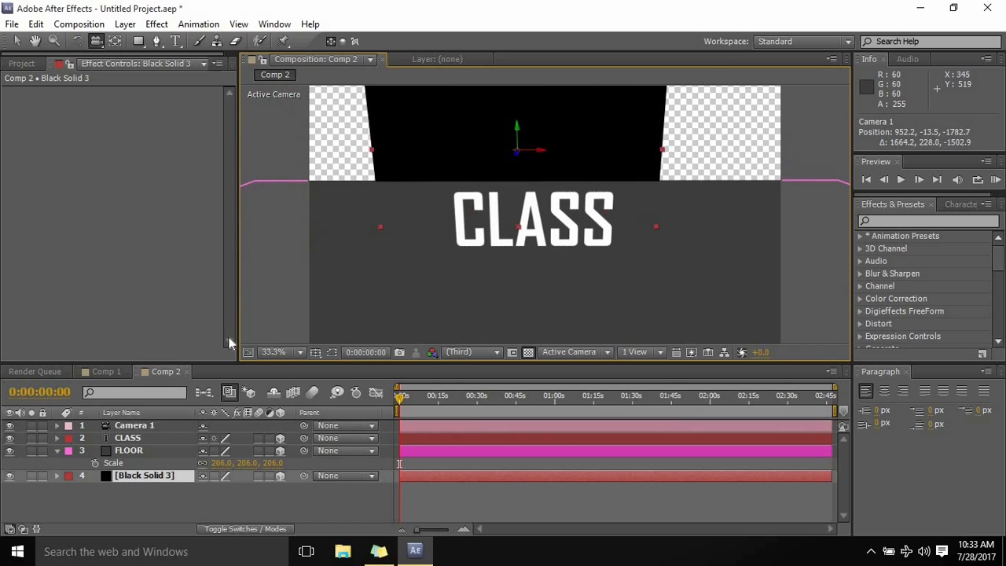
# - Rename the black solid layer wall
pyautogui.rightClick(133, 476)
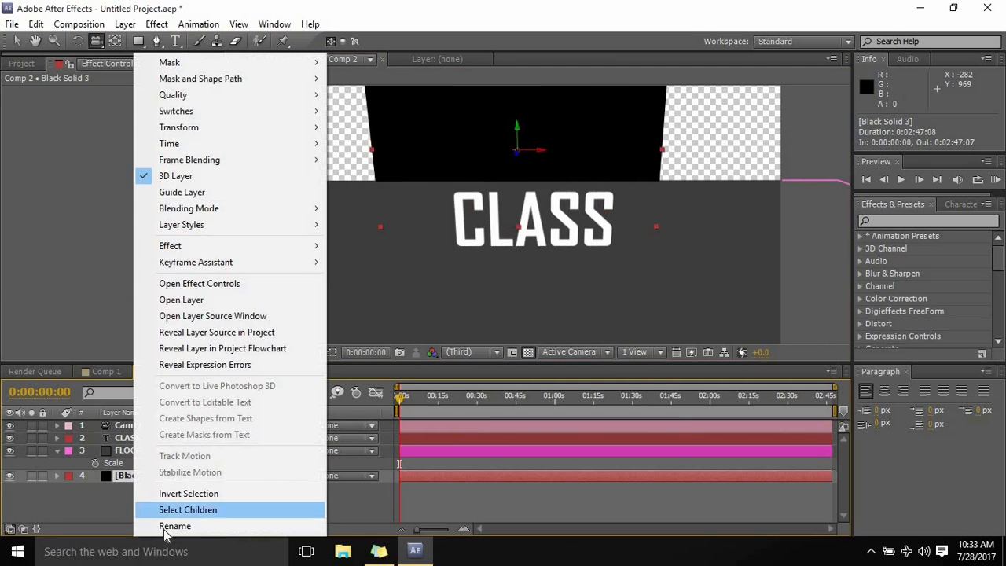
pyautogui.click(165, 531)
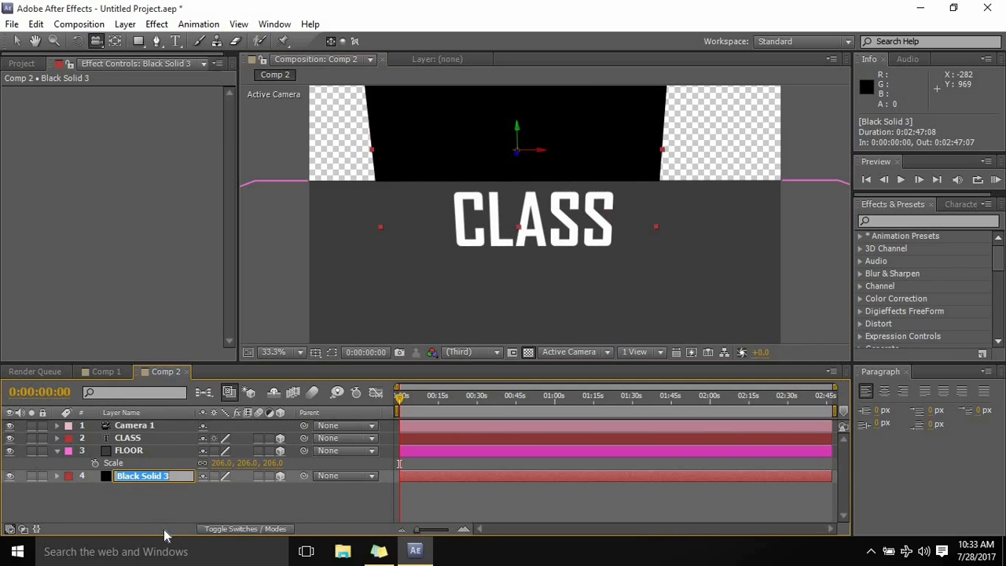
pyautogui.write('wall')
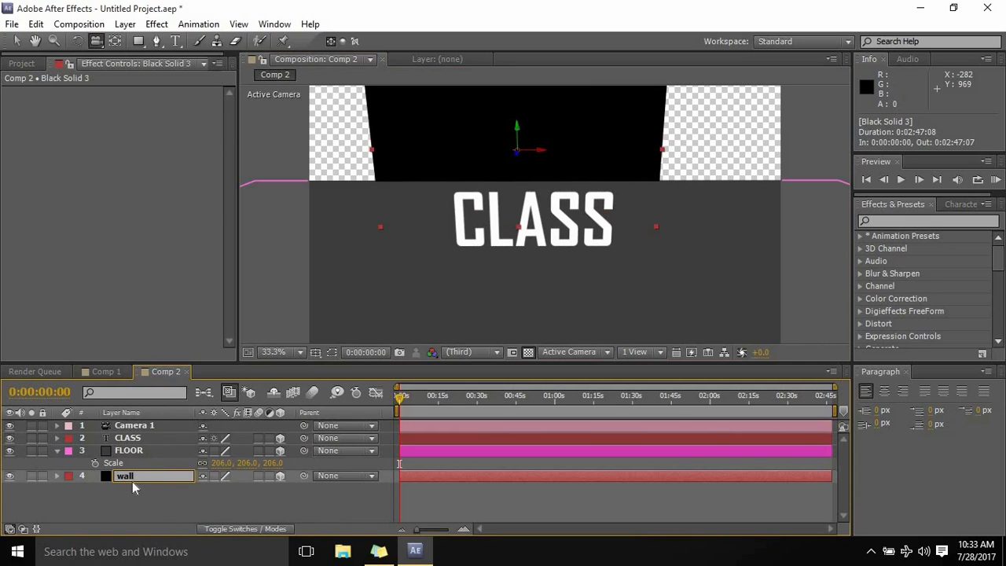
pyautogui.press('Return')
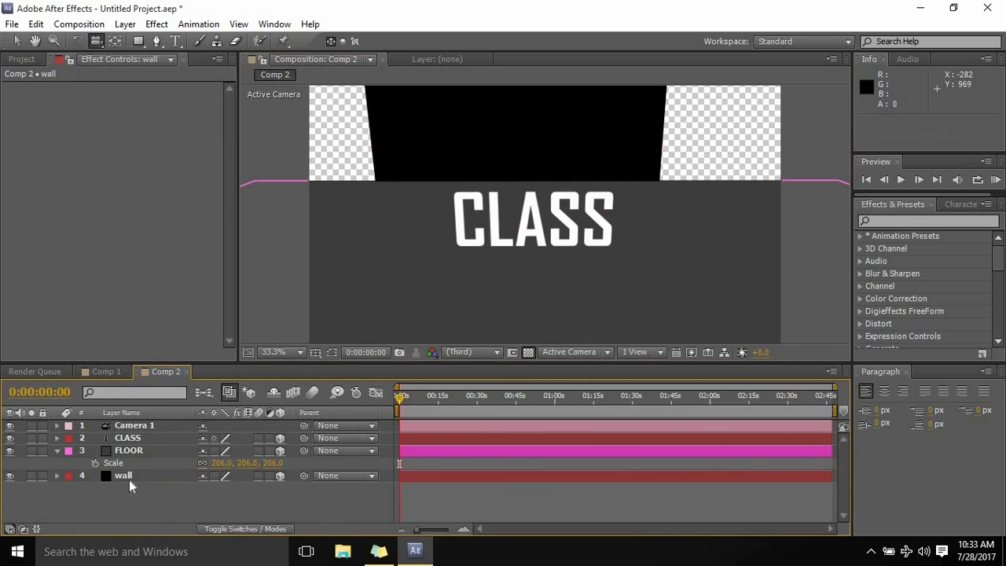
# - Try to enlarge the wall layer through its Scale property, and undo the scale change
pyautogui.click(125, 476)
pyautogui.rightClick(125, 474)
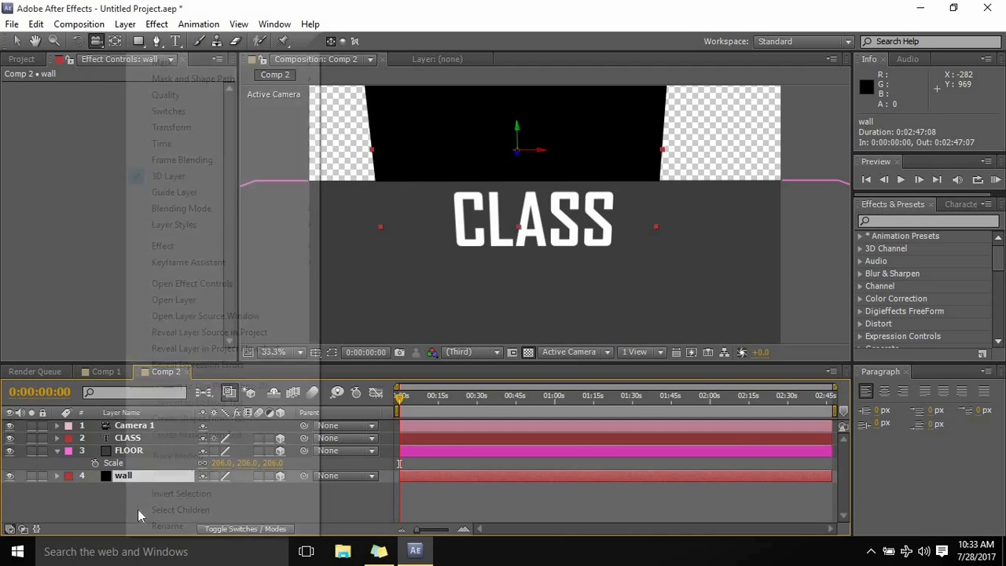
pyautogui.click(109, 517)
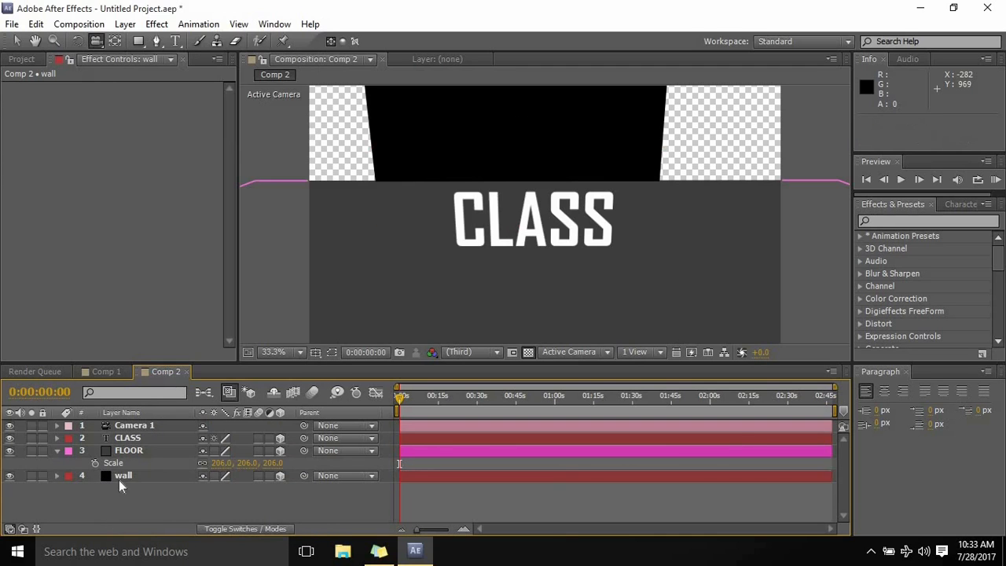
pyautogui.click(118, 480)
pyautogui.press('s')
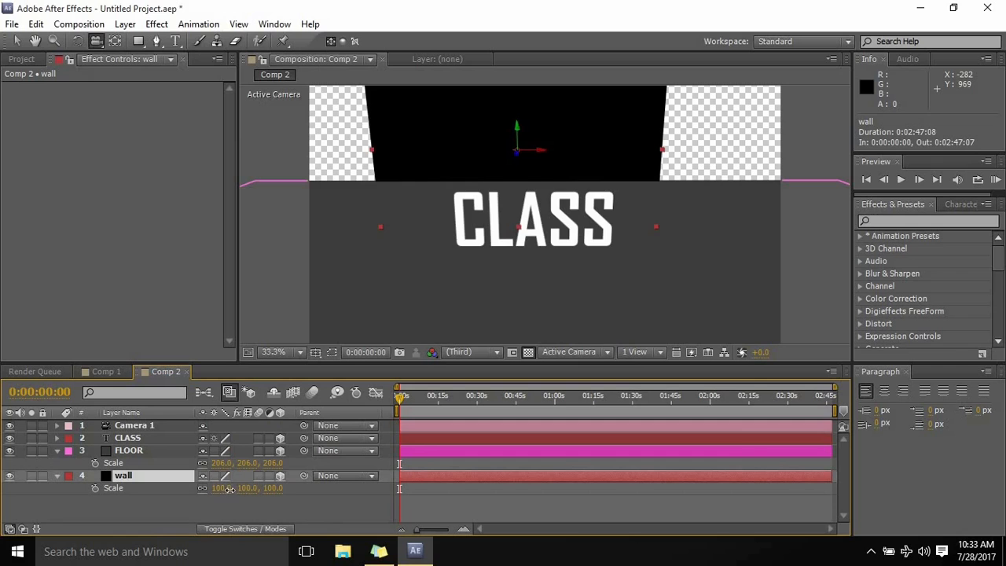
pyautogui.moveTo(221, 489); pyautogui.dragTo(232, 490)
pyautogui.hotkey('ctrl', 'z')
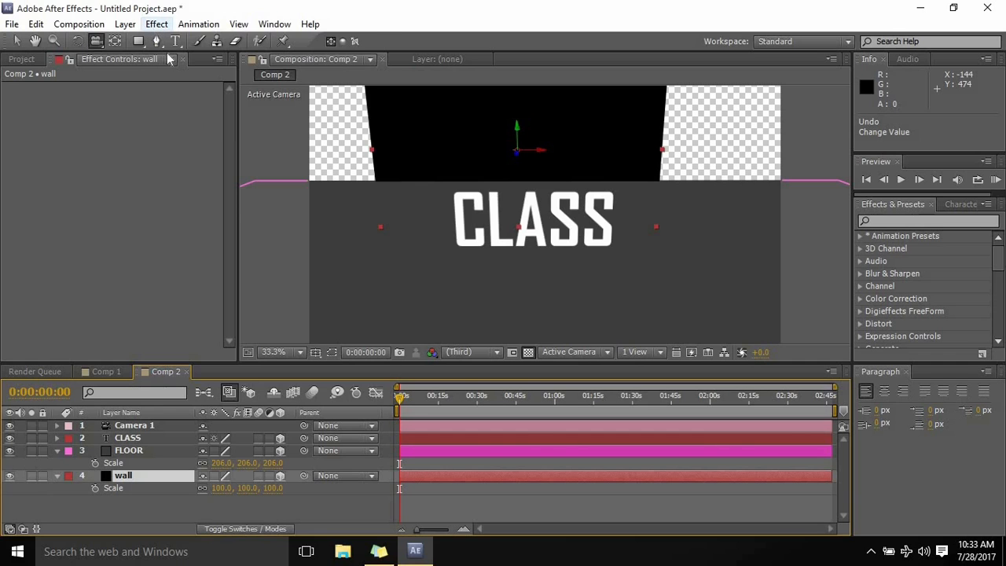
# - Apply the Motion Tile effect to the wall layer with Output Width 460 and Output Height 740
pyautogui.click(157, 24)
pyautogui.moveTo(385, 458)
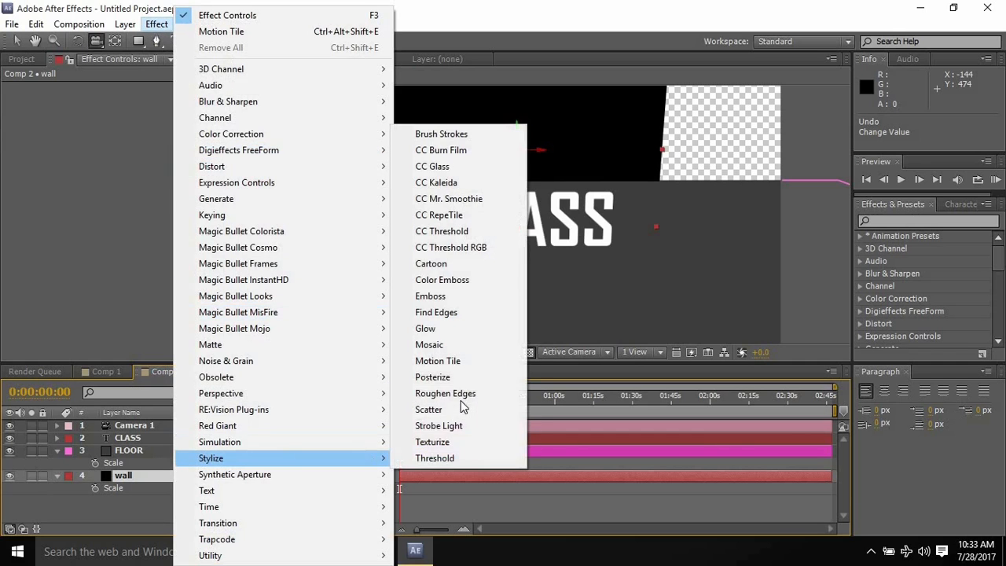
pyautogui.click(429, 362)
pyautogui.moveTo(162, 137); pyautogui.dragTo(184, 150)
pyautogui.moveTo(157, 113); pyautogui.dragTo(37, 40)
pyautogui.click(96, 41)
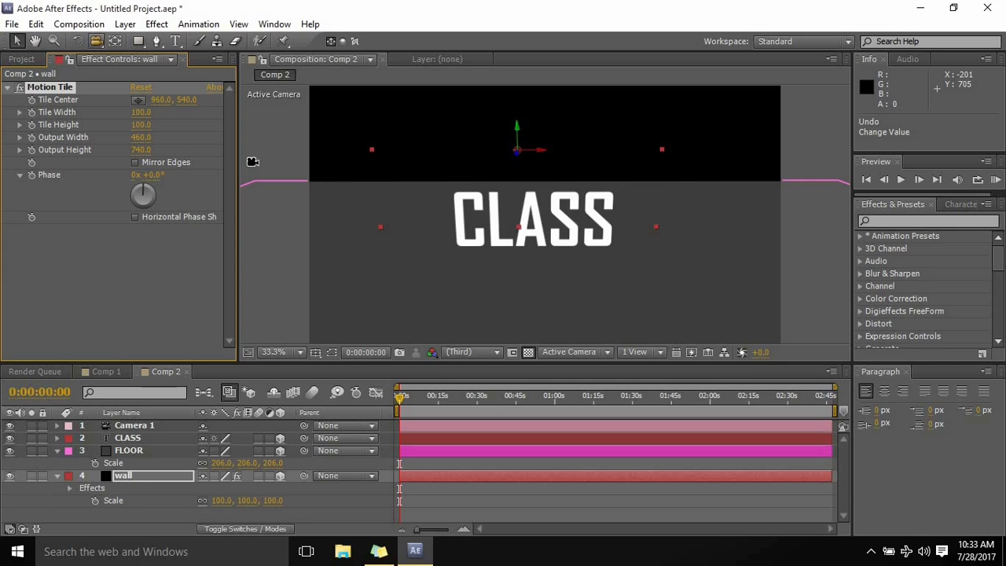
pyautogui.moveTo(377, 260); pyautogui.dragTo(359, 234)
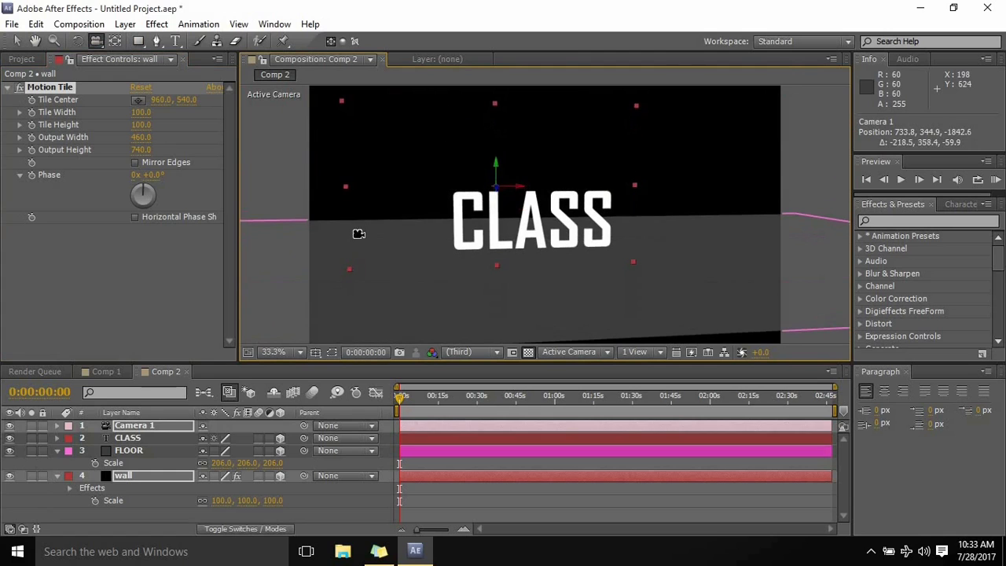
# - Scale the FLOOR layer uniformly to 232% and orbit the camera to about 461, 80, -1739
pyautogui.click(124, 476)
pyautogui.click(128, 450)
pyautogui.moveTo(225, 463); pyautogui.dragTo(252, 467)
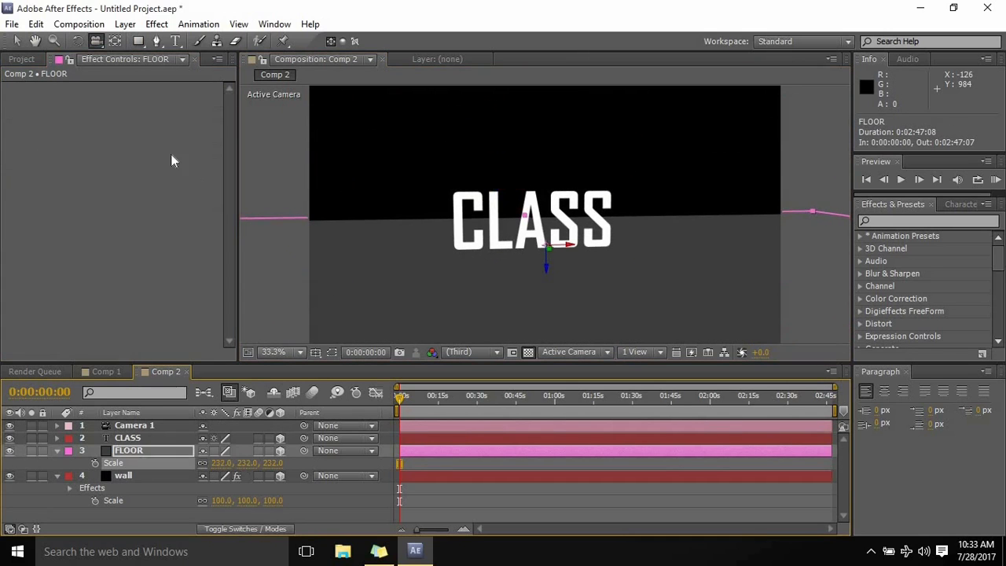
pyautogui.moveTo(404, 258)
pyautogui.mouseDown()
pyautogui.moveTo(429, 257)
pyautogui.moveTo(366, 246)
pyautogui.moveTo(382, 274)
pyautogui.moveTo(415, 274)
pyautogui.moveTo(402, 264)
pyautogui.mouseUp()
pyautogui.click(159, 454)
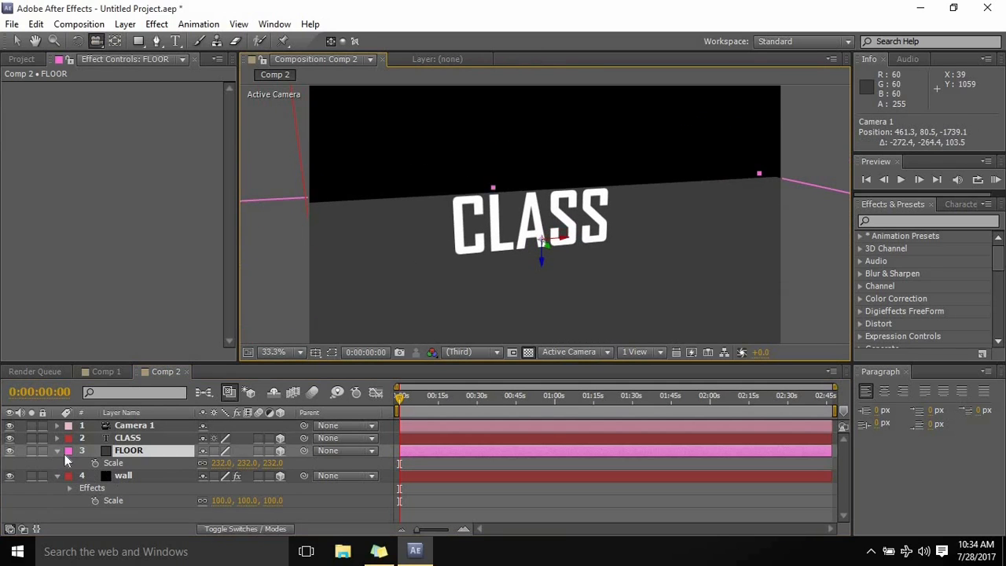
pyautogui.click(58, 451)
pyautogui.click(97, 514)
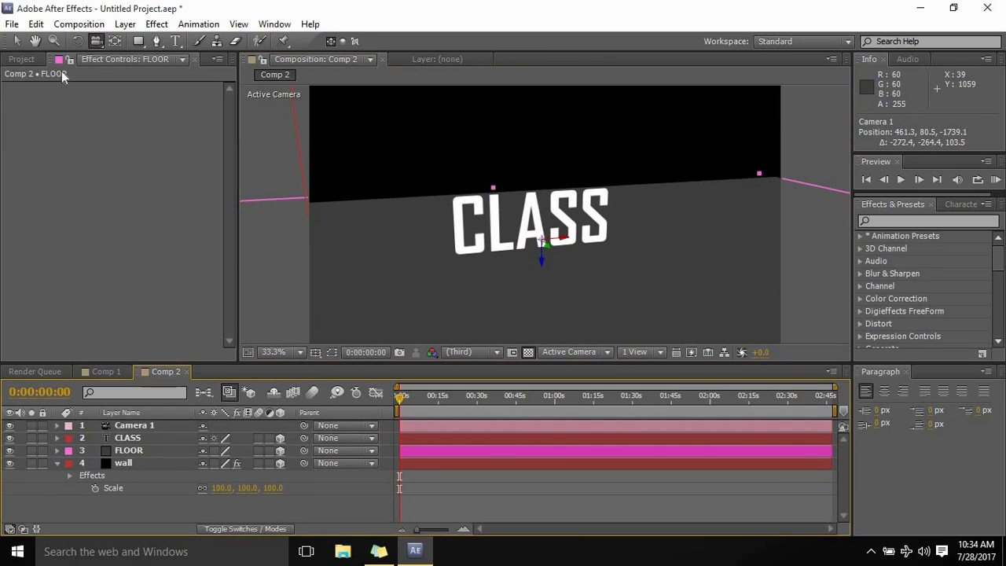
# - Add a white spot light with 150% intensity, 90° cone angle, 50% cone feather and Casts Shadows enabled at 100% darkness
pyautogui.click(126, 29)
pyautogui.moveTo(330, 41)
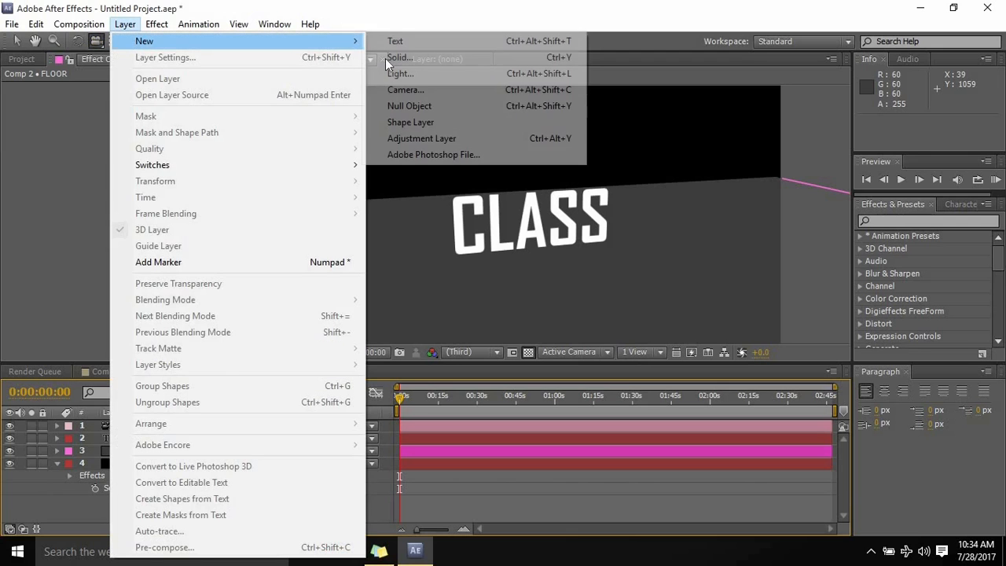
pyautogui.click(397, 73)
pyautogui.click(557, 185)
pyautogui.click(551, 221)
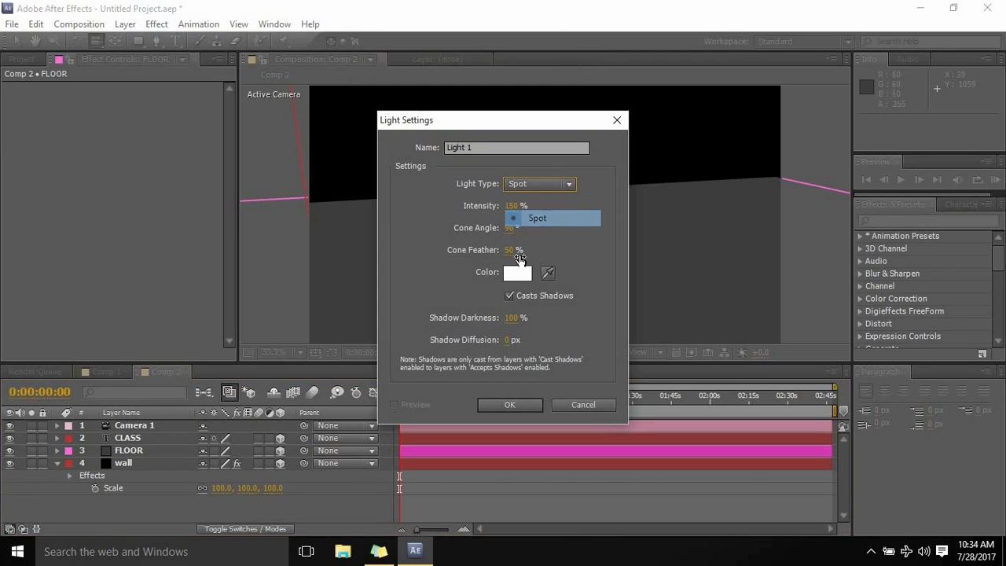
pyautogui.click(508, 297)
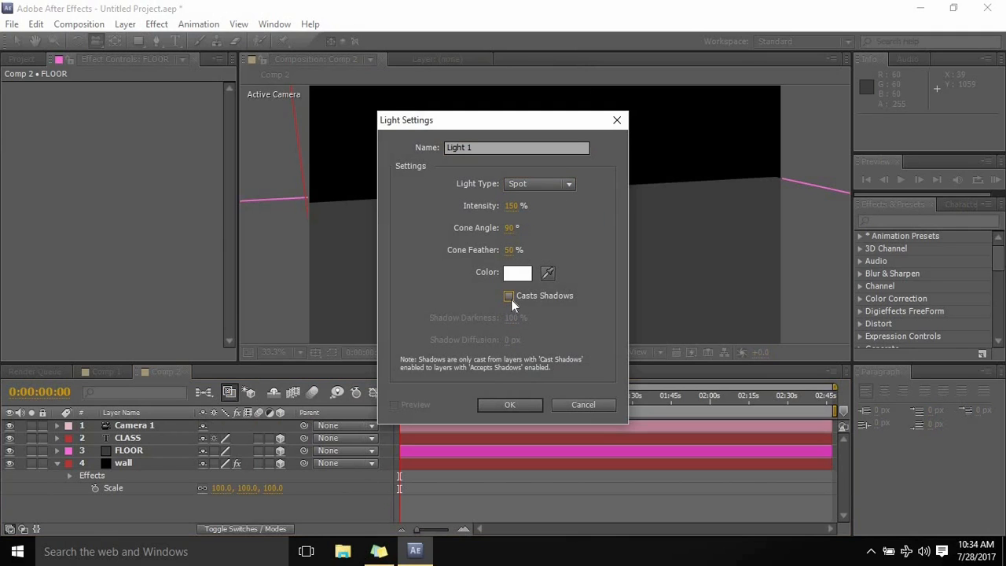
pyautogui.click(510, 297)
pyautogui.click(510, 296)
pyautogui.click(509, 297)
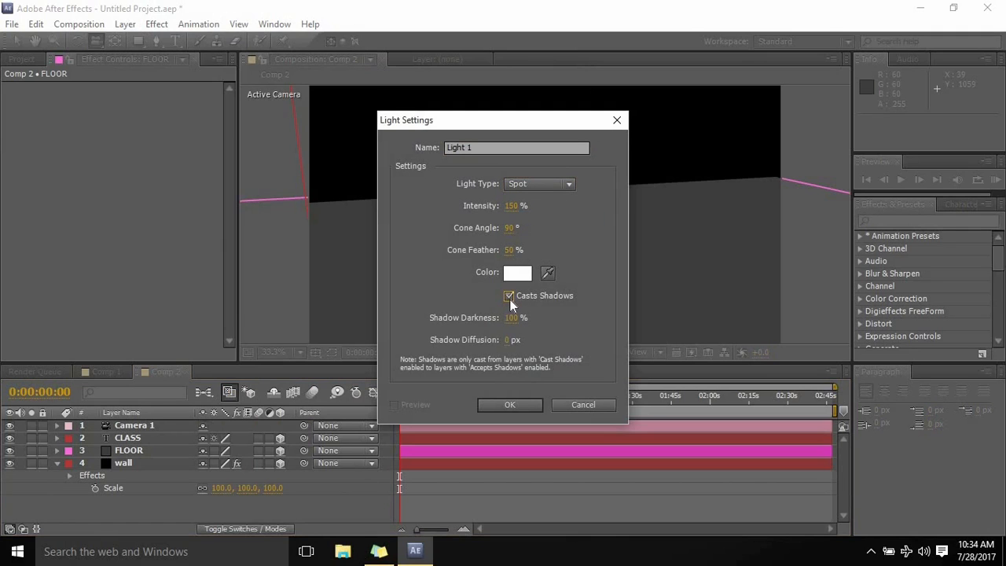
pyautogui.click(509, 297)
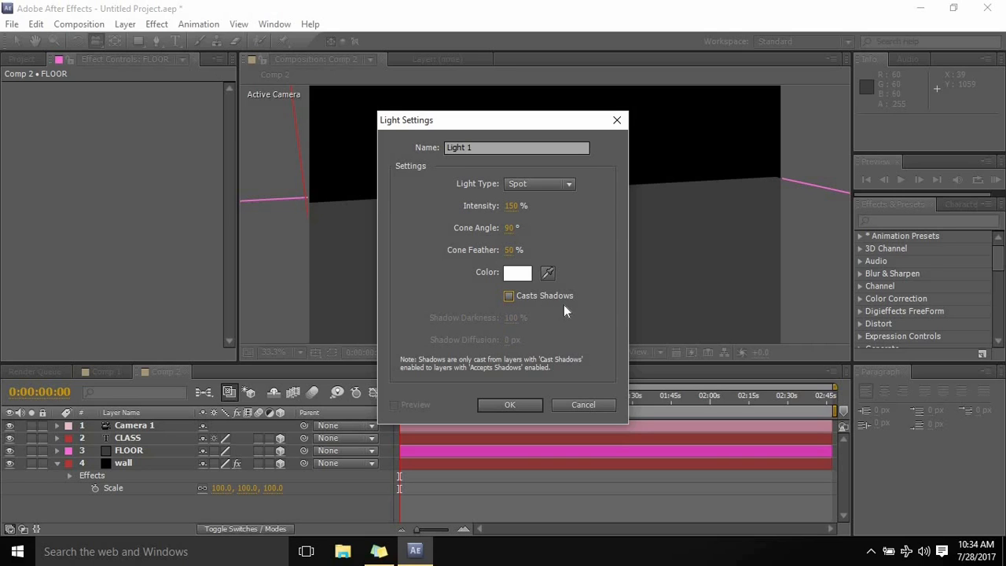
pyautogui.click(507, 300)
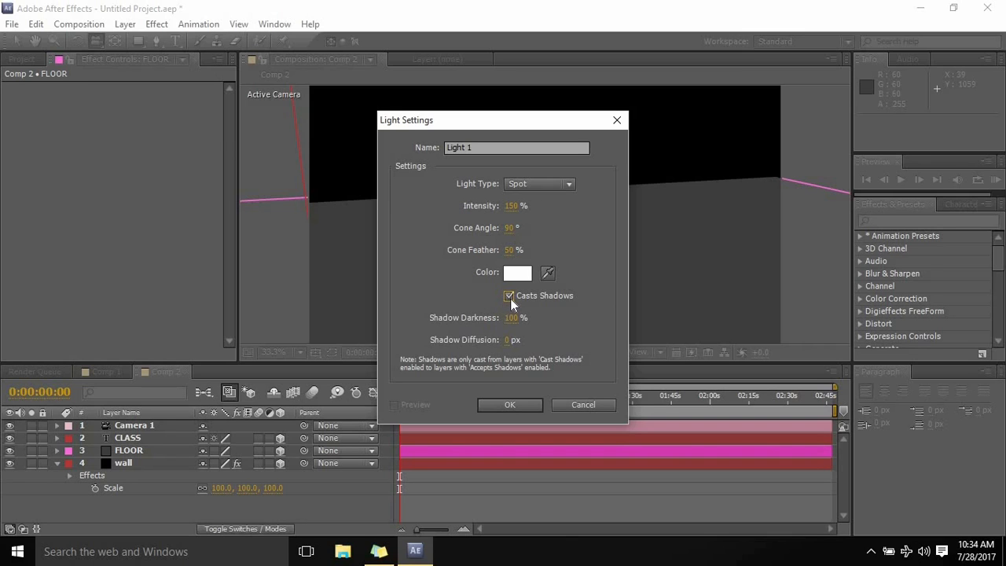
pyautogui.click(510, 404)
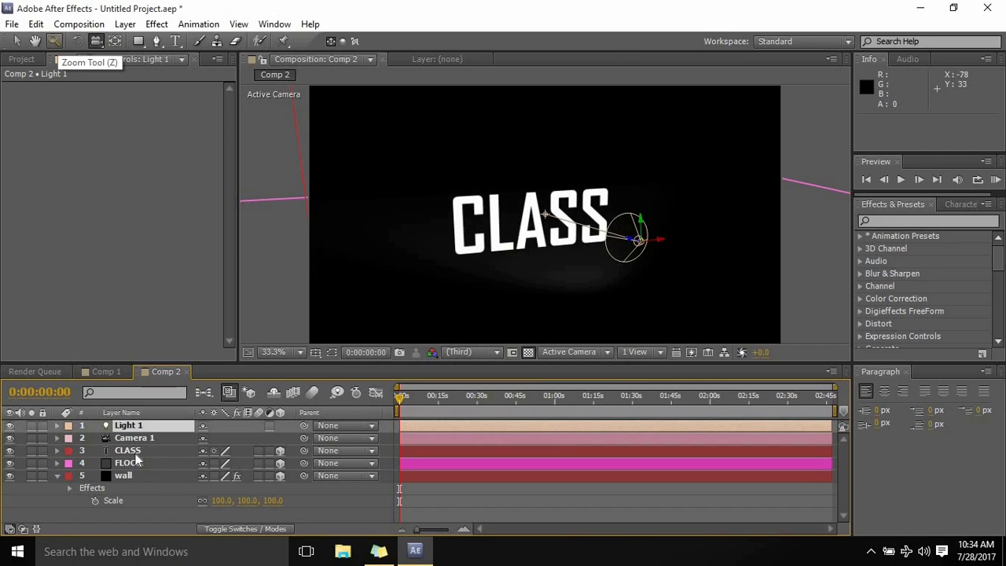
# - Raise the intensity of Light 1 to 308%
pyautogui.click(56, 426)
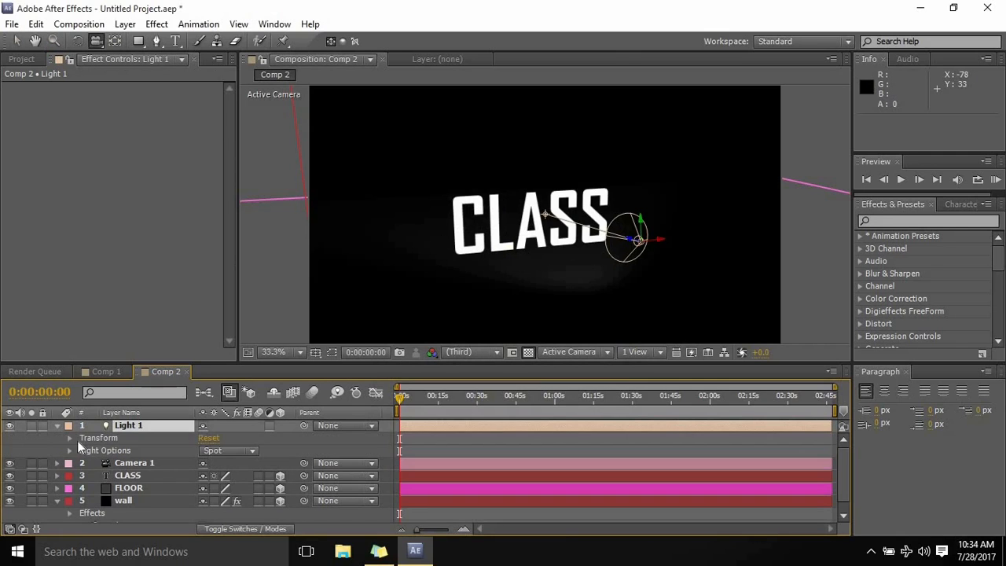
pyautogui.click(70, 450)
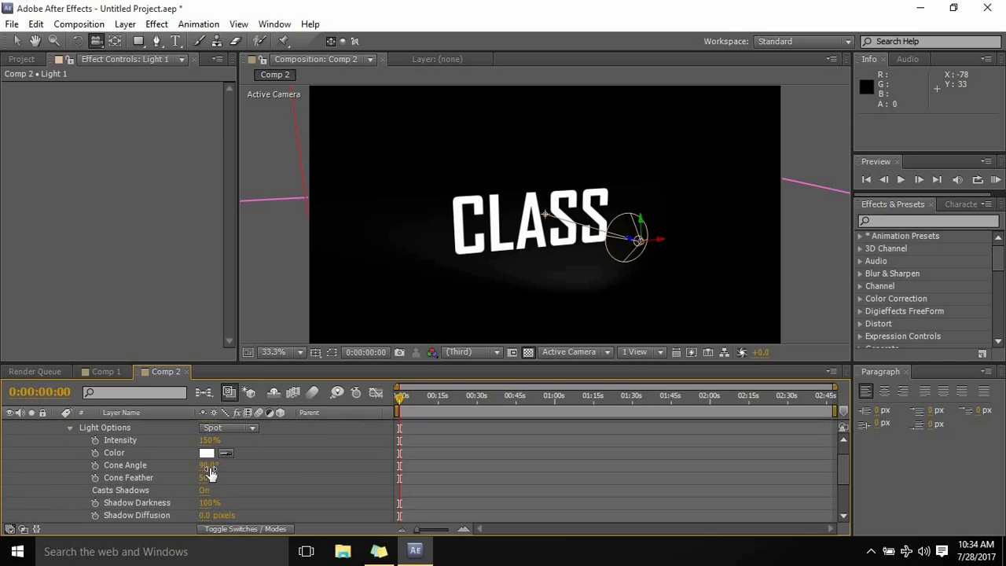
pyautogui.moveTo(238, 435); pyautogui.dragTo(274, 430)
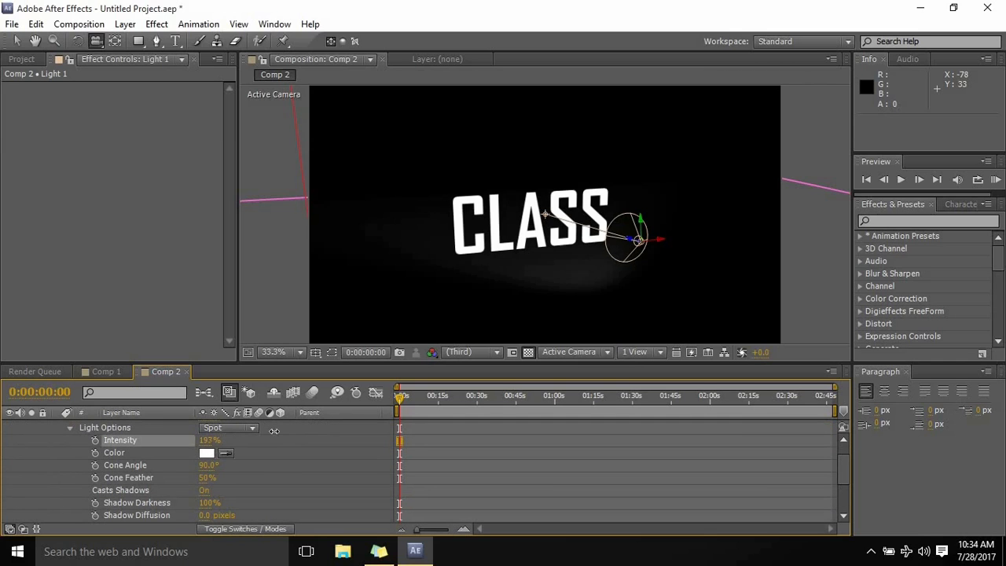
pyautogui.click(18, 42)
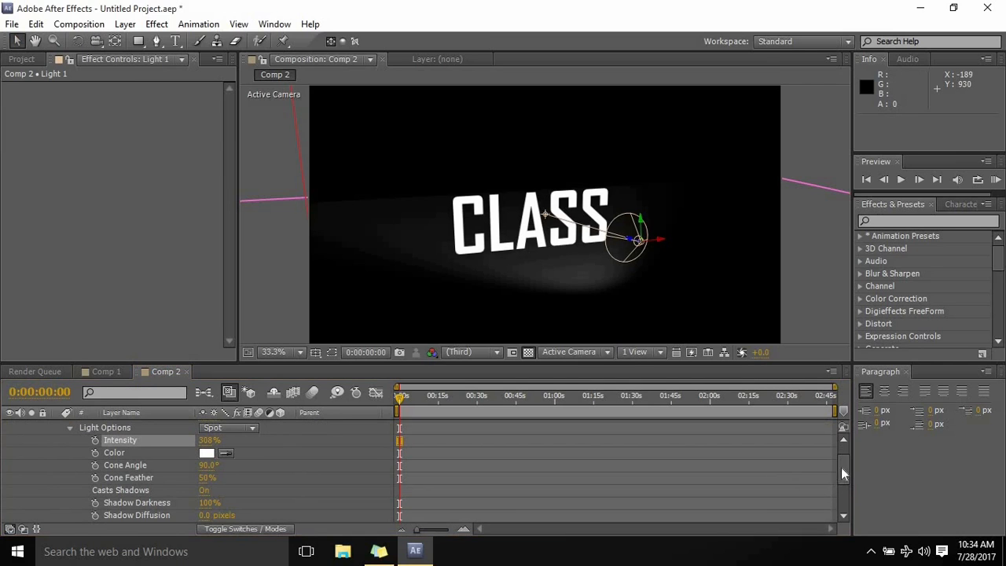
pyautogui.scroll(1, 841, 466)
pyautogui.scroll(1, 846, 447)
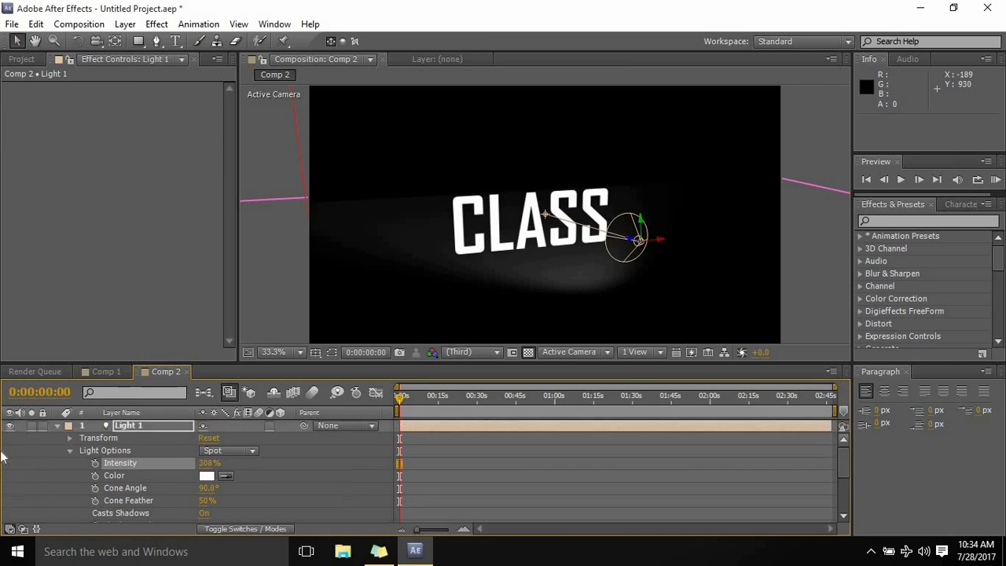
pyautogui.click(58, 425)
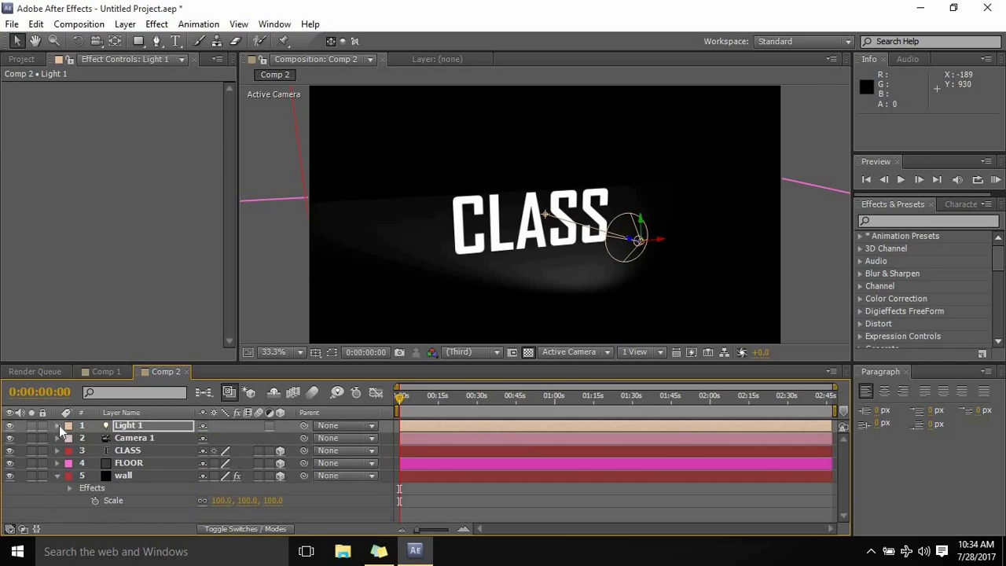
# - Move Light 1 back from the CLASS text to about 1048, 452, -1301.5 and shift its point of interest slightly
pyautogui.press('p')
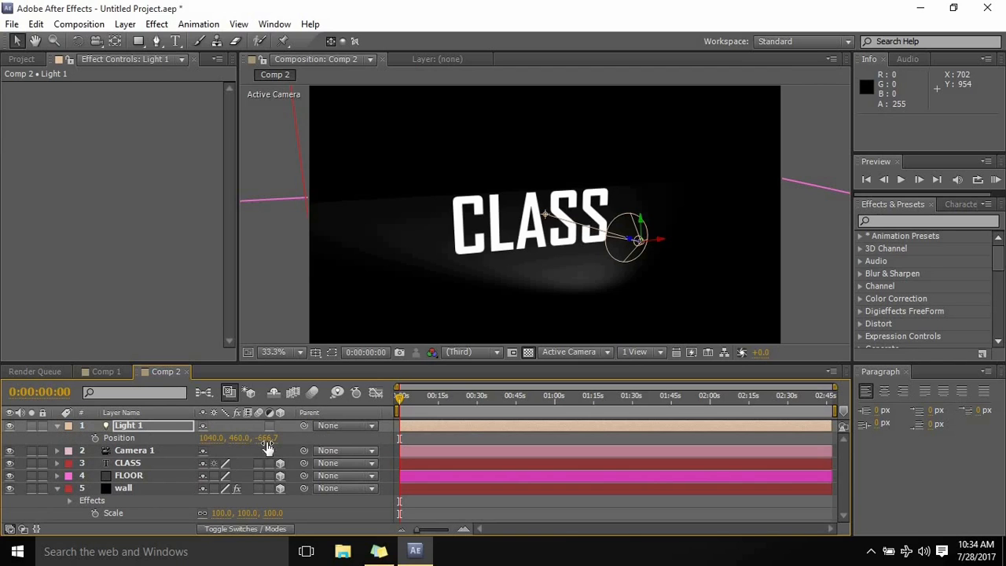
pyautogui.moveTo(267, 438); pyautogui.dragTo(4, 450)
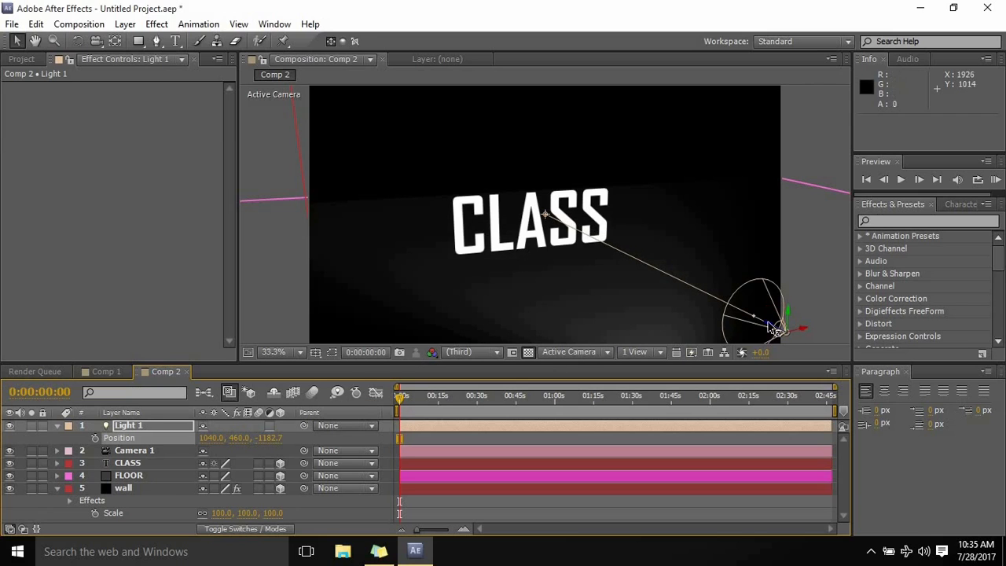
pyautogui.moveTo(782, 331)
pyautogui.mouseDown()
pyautogui.moveTo(798, 342)
pyautogui.moveTo(771, 334)
pyautogui.mouseUp()
pyautogui.moveTo(555, 224)
pyautogui.mouseDown()
pyautogui.moveTo(588, 213)
pyautogui.moveTo(559, 227)
pyautogui.mouseUp()
pyautogui.click(96, 41)
pyautogui.moveTo(442, 270); pyautogui.dragTo(431, 251)
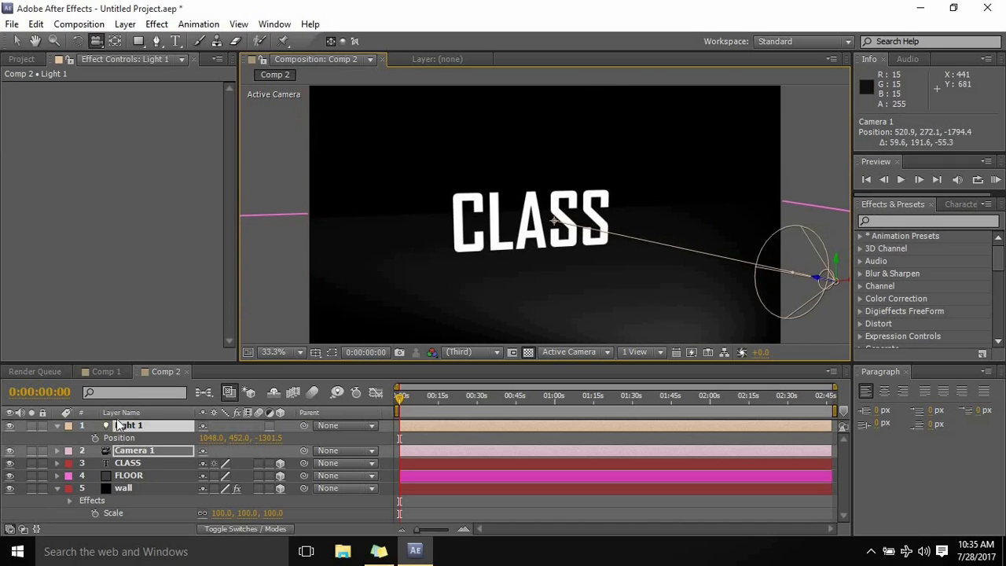
# - Turn on Casts Shadows for the CLASS text layer and orbit the camera behind it to about -564, -414, 502
pyautogui.click(126, 465)
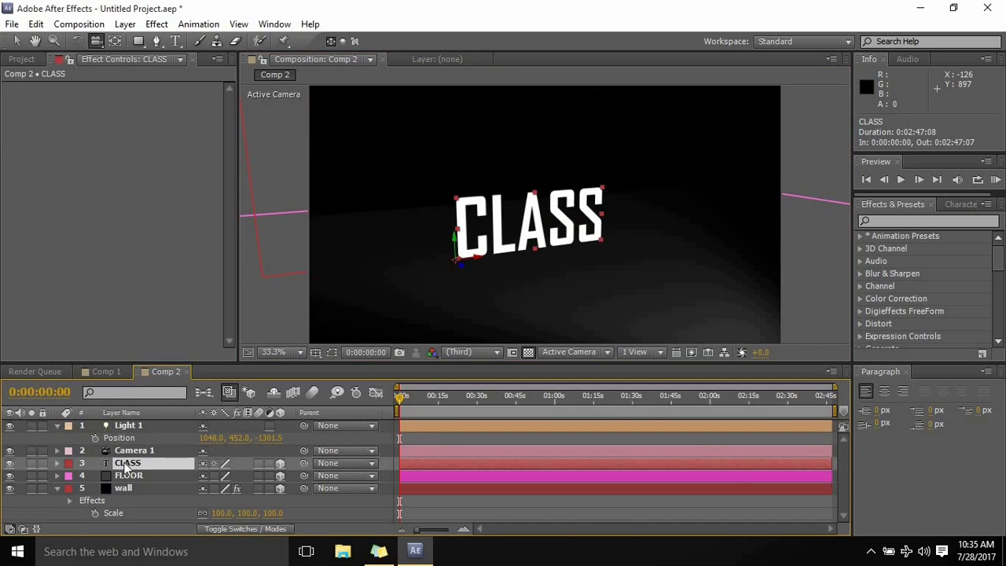
pyautogui.press('a')
pyautogui.press('a')
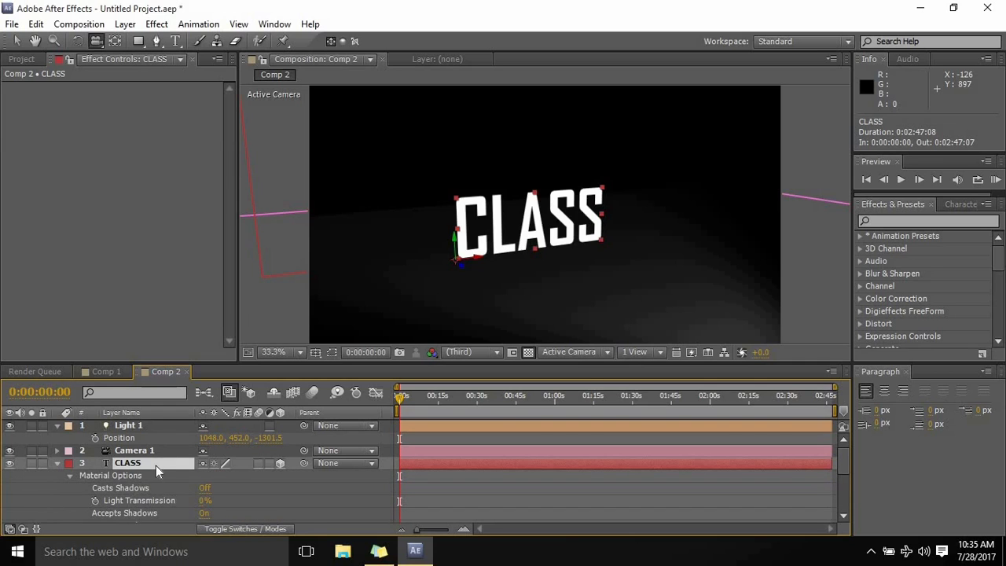
pyautogui.click(205, 488)
pyautogui.click(202, 491)
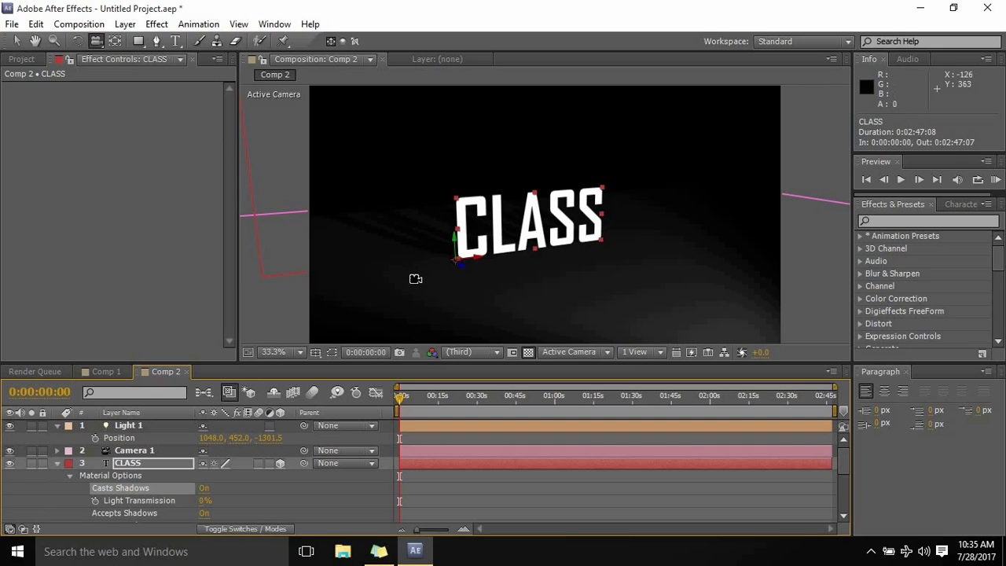
pyautogui.moveTo(456, 286); pyautogui.dragTo(496, 300)
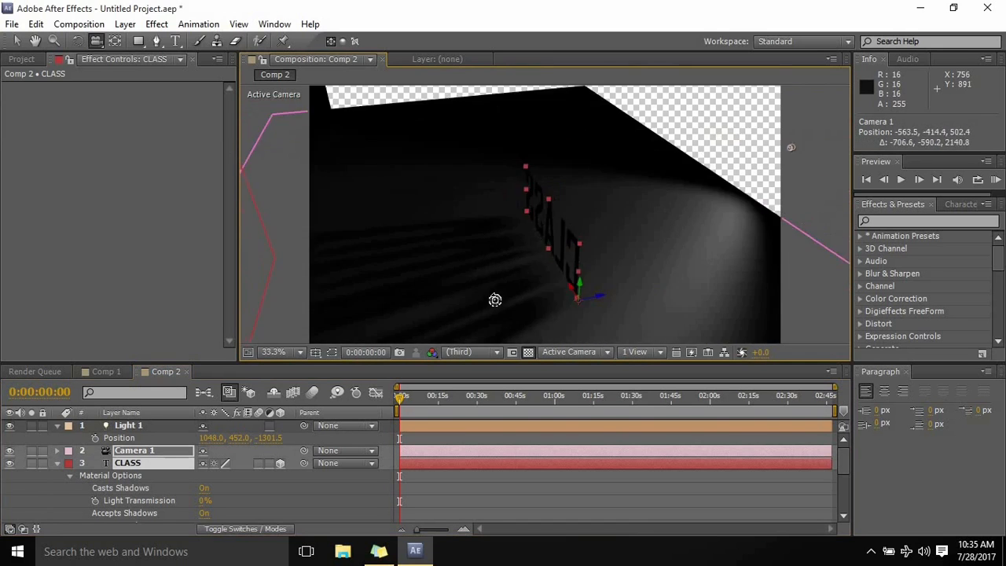
# - Move Light 1 closer to the CLASS text at about 967.5, 287, -701.8 and aim its point of interest at the shadow area behind the text
pyautogui.click(119, 429)
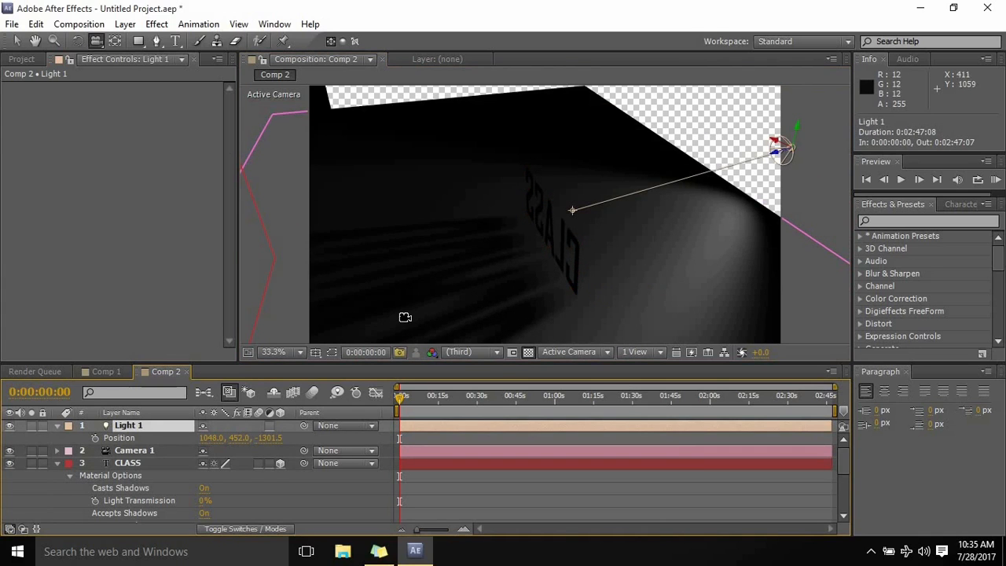
pyautogui.click(16, 42)
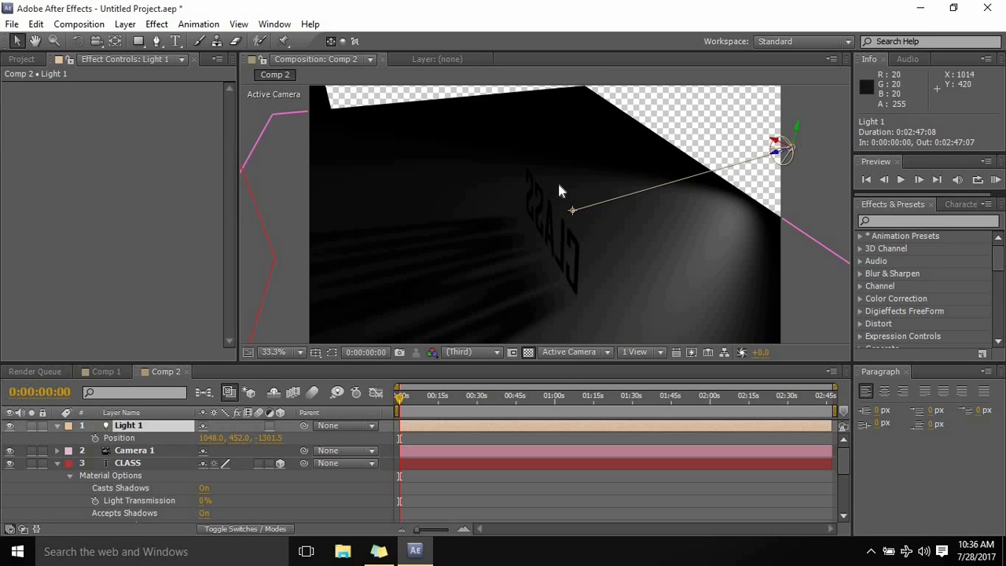
pyautogui.moveTo(573, 211); pyautogui.dragTo(614, 249)
pyautogui.moveTo(616, 250); pyautogui.dragTo(709, 294)
pyautogui.moveTo(634, 251); pyautogui.dragTo(597, 226)
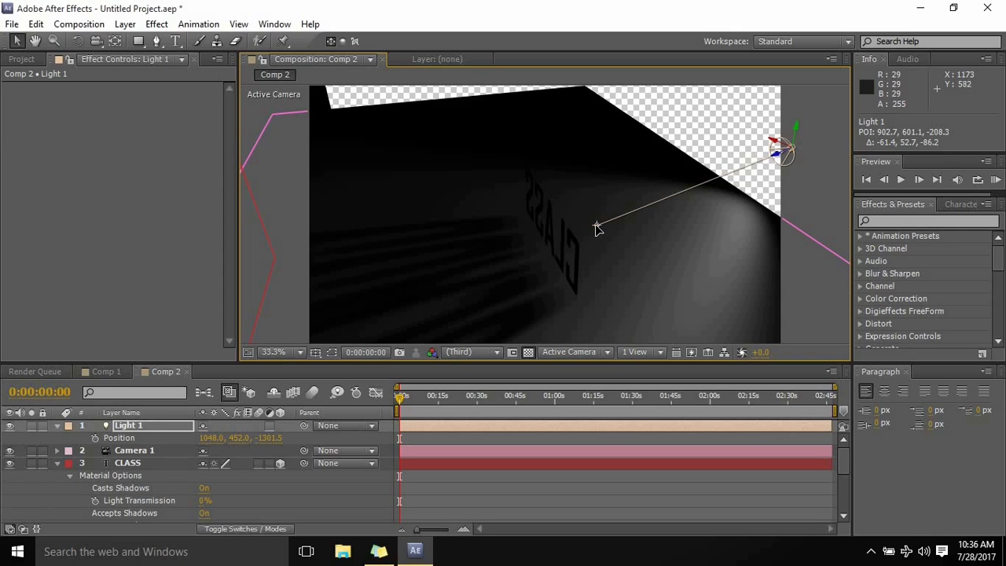
pyautogui.moveTo(596, 226); pyautogui.dragTo(596, 227)
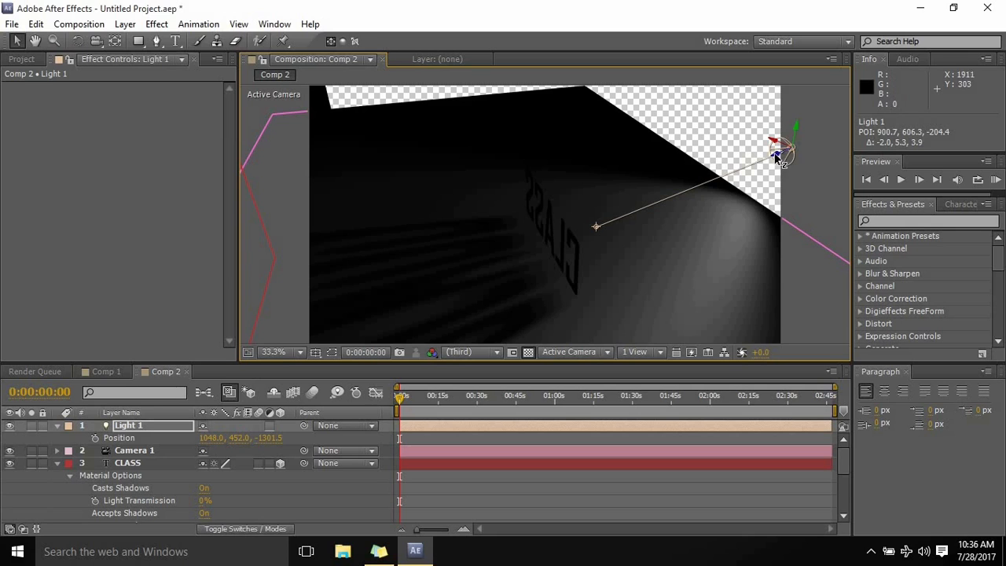
pyautogui.moveTo(774, 159); pyautogui.dragTo(698, 144)
pyautogui.moveTo(517, 238); pyautogui.dragTo(467, 238)
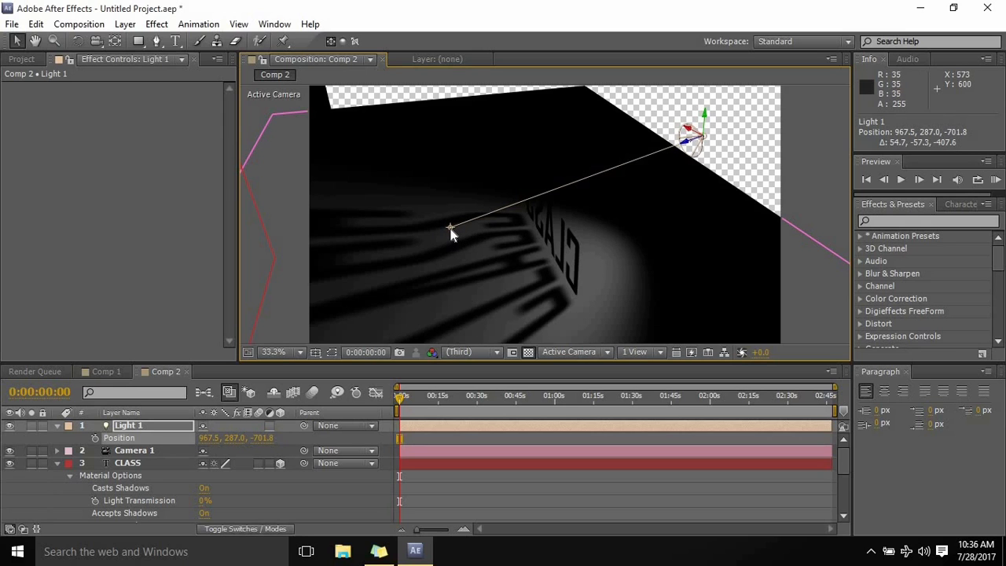
# - Try moving Light 1 closer to the CLASS text at about 970.5, 353.2, -213 and shifting its point of interest
pyautogui.moveTo(462, 234); pyautogui.dragTo(553, 219)
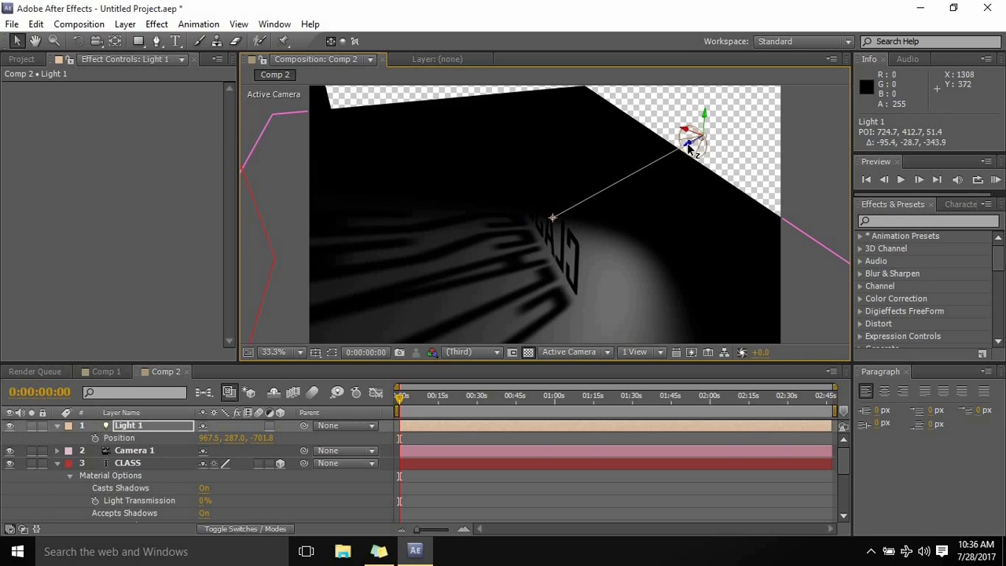
pyautogui.moveTo(677, 155); pyautogui.dragTo(553, 255)
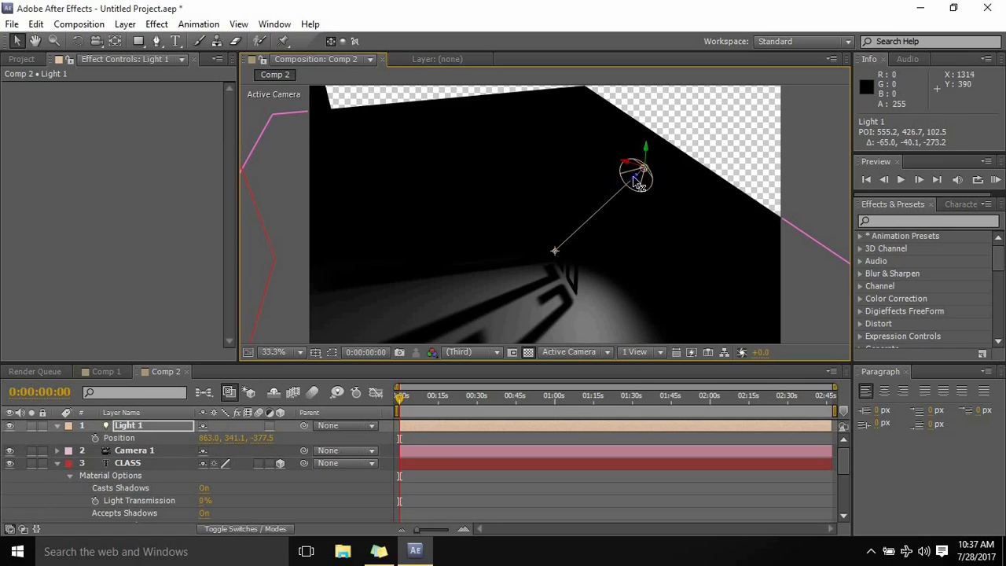
pyautogui.moveTo(627, 182)
pyautogui.mouseDown()
pyautogui.moveTo(594, 159)
pyautogui.moveTo(579, 168)
pyautogui.mouseUp()
pyautogui.moveTo(497, 248); pyautogui.dragTo(556, 235)
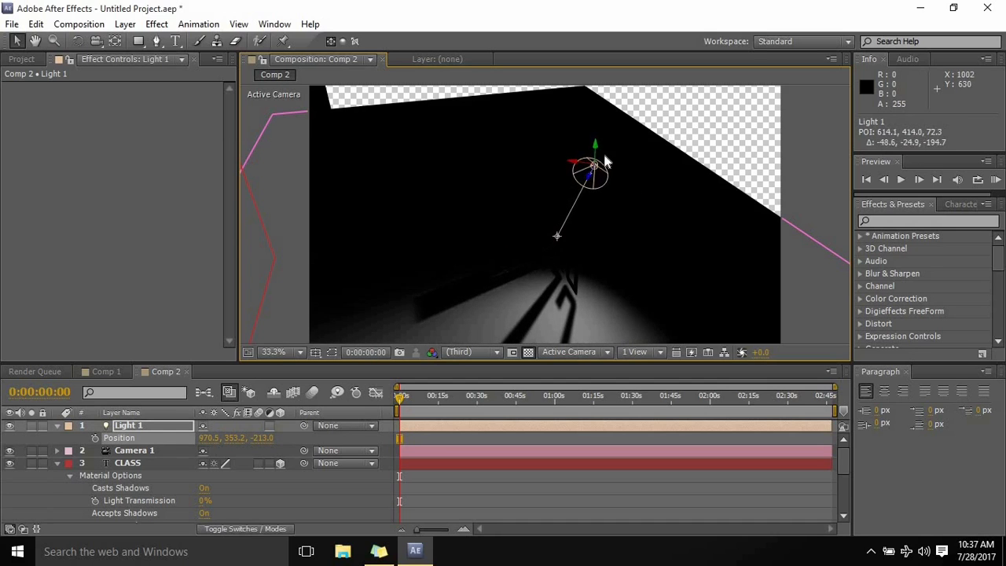
# - Undo the accidental FLOOR layer move and orbit the camera to about -16.1, -615.6, 1093.7
pyautogui.click(564, 167)
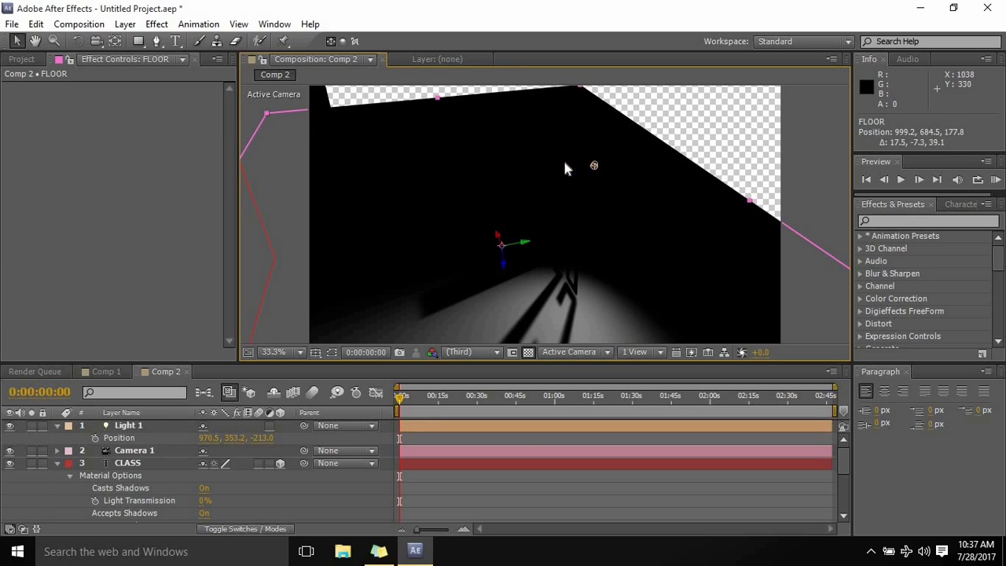
pyautogui.hotkey('ctrl', 'z')
pyautogui.click(96, 41)
pyautogui.moveTo(475, 272); pyautogui.dragTo(503, 254)
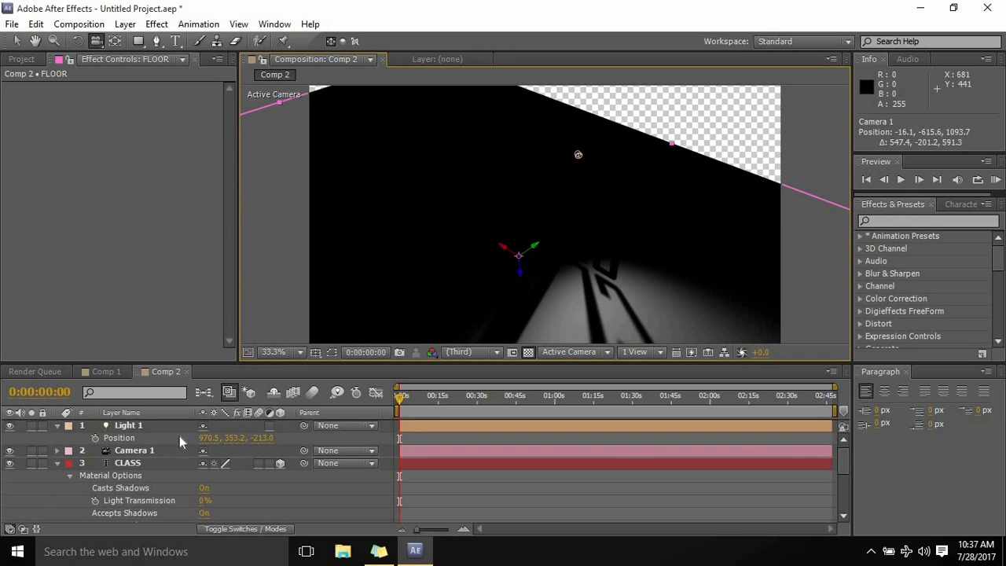
# - Try setting the Z position of Light 1 to 917 so it sits on the other side of the CLASS text
pyautogui.click(147, 424)
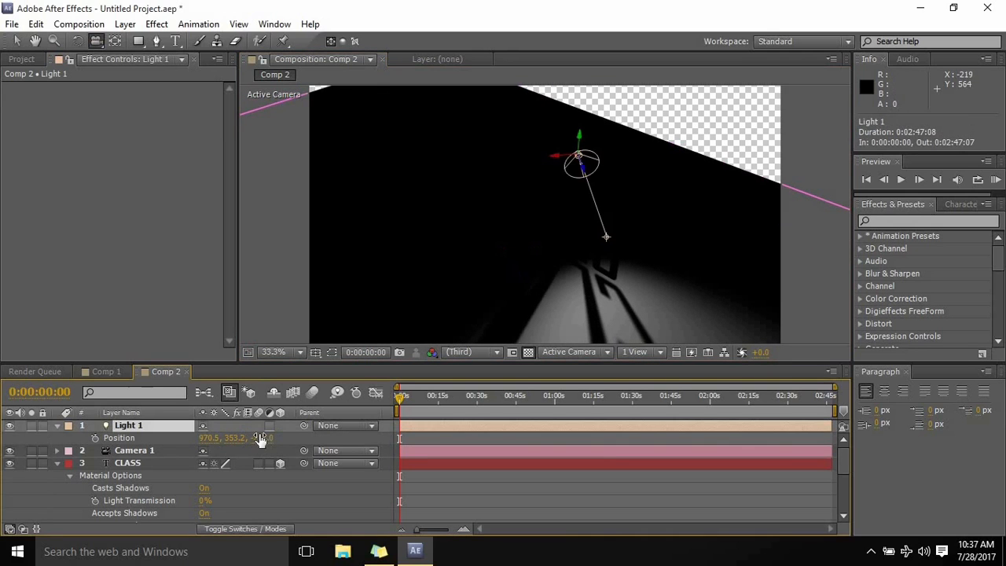
pyautogui.moveTo(252, 437); pyautogui.dragTo(230, 438)
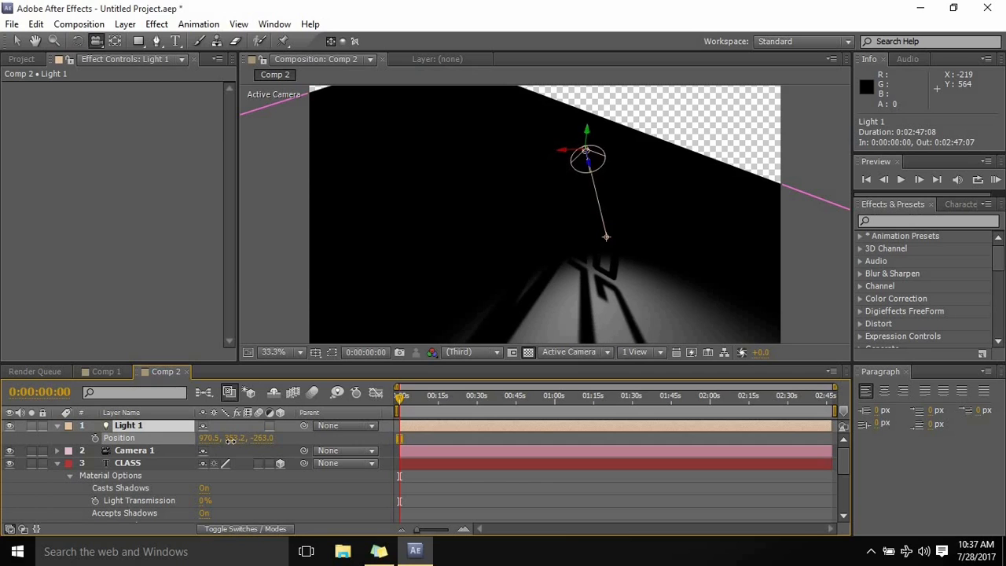
pyautogui.moveTo(368, 425); pyautogui.dragTo(1005, 342)
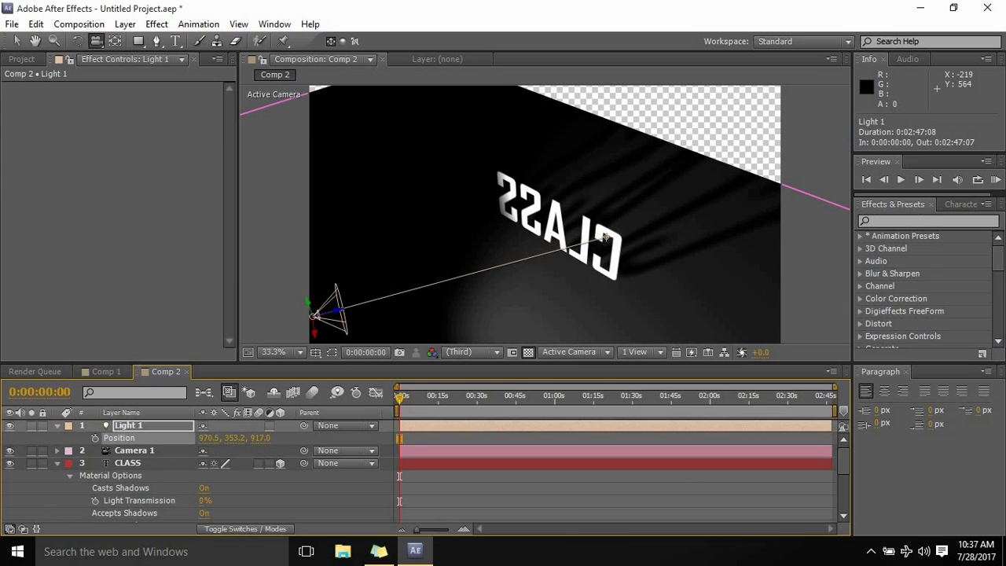
# - Undo the latest camera orbit and the recent moves of Light 1 and its point of interest
pyautogui.hotkey('ctrl', 'z')
pyautogui.hotkey('ctrl', 'z')
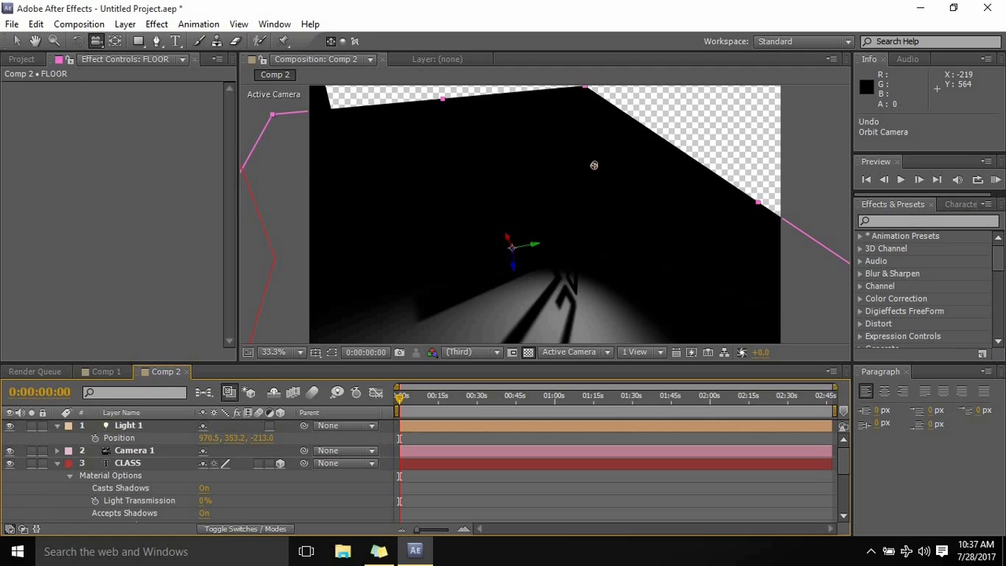
pyautogui.click(594, 165)
pyautogui.moveTo(593, 165); pyautogui.dragTo(780, 150)
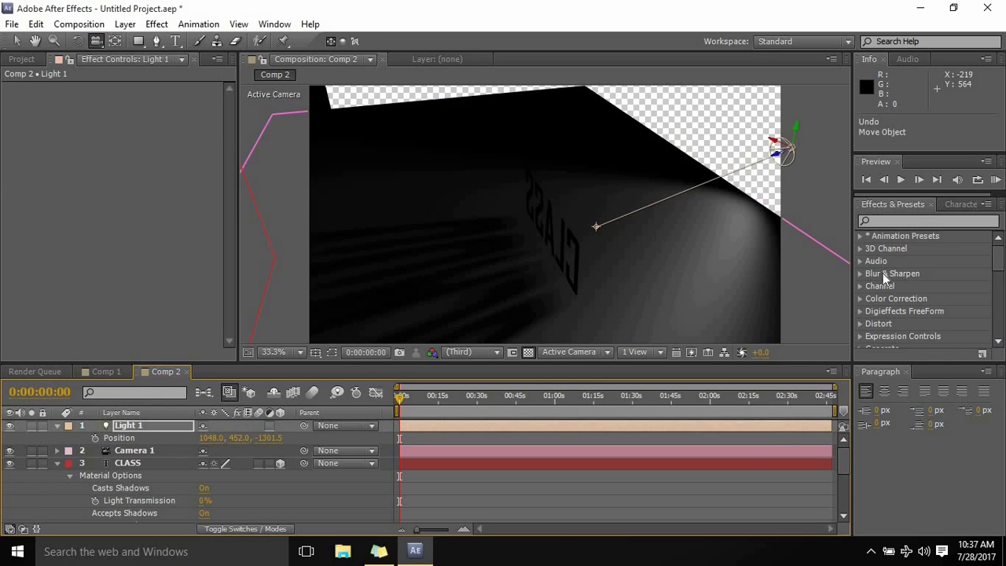
# - Move Light 1 behind the CLASS text to about 1018.7, 482.7, 1062.2 and orbit the camera to the text's front
pyautogui.click(19, 40)
pyautogui.moveTo(775, 156); pyautogui.dragTo(732, 160)
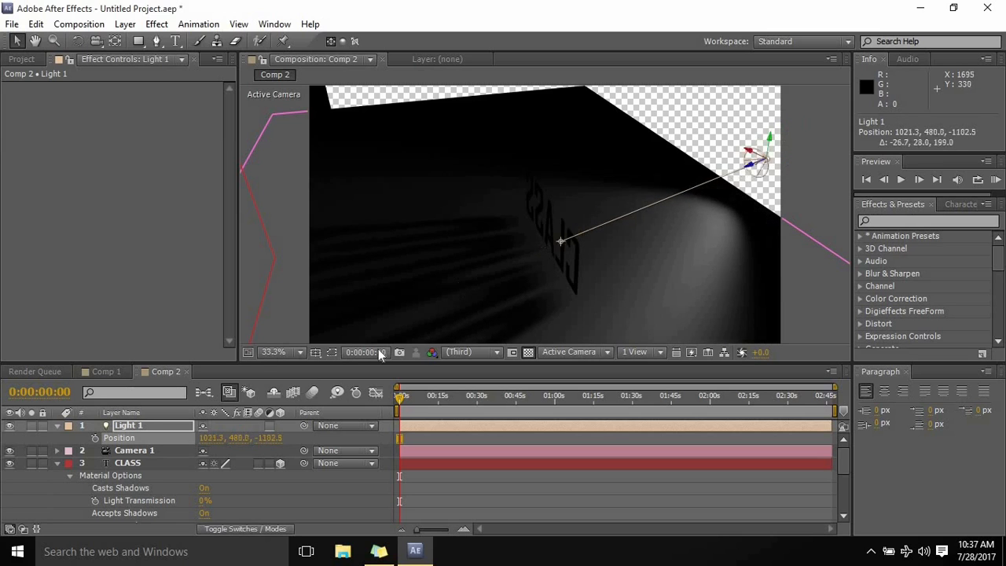
pyautogui.moveTo(413, 421); pyautogui.dragTo(1005, 315)
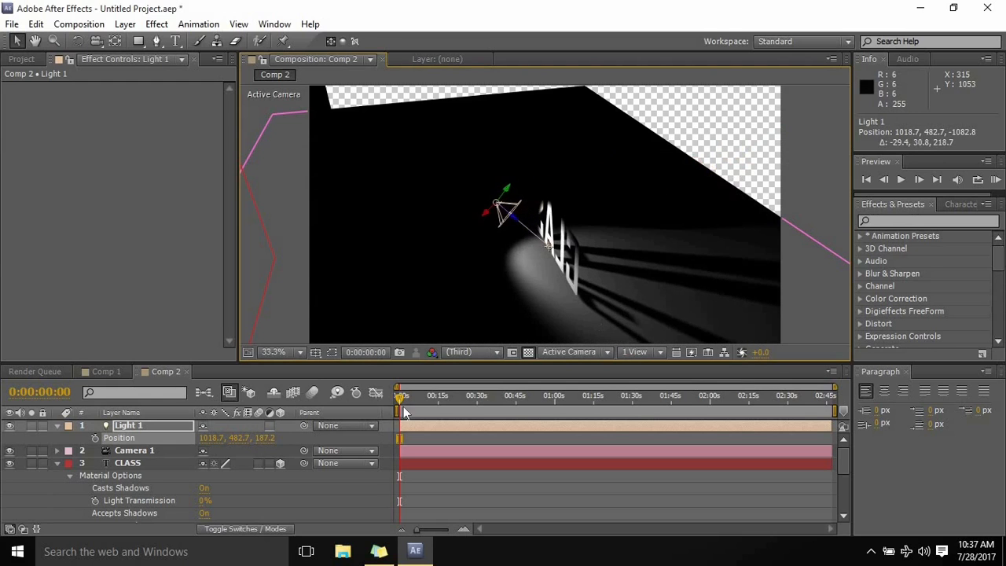
pyautogui.moveTo(323, 424); pyautogui.dragTo(808, 318)
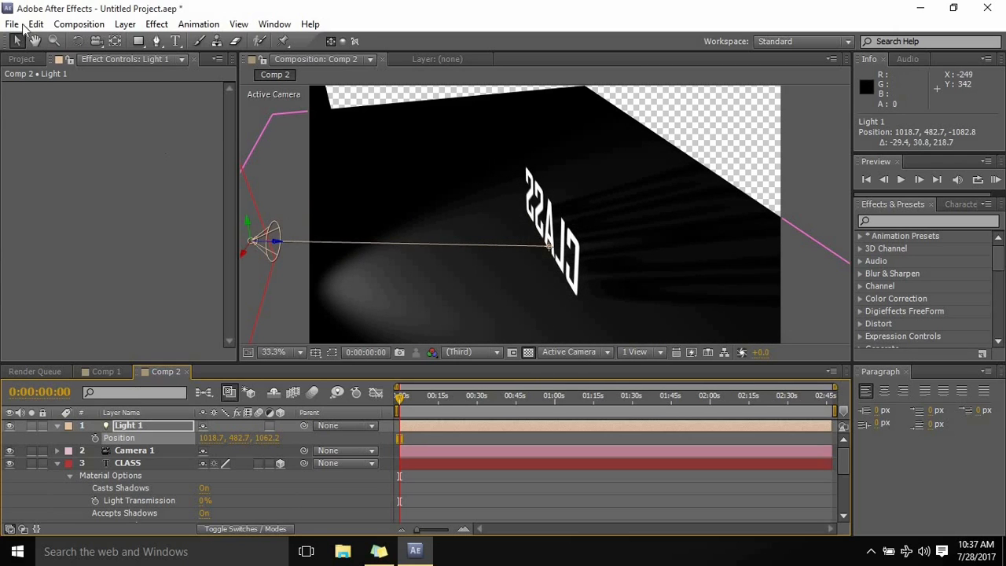
pyautogui.click(92, 42)
pyautogui.moveTo(522, 245)
pyautogui.mouseDown()
pyautogui.moveTo(519, 212)
pyautogui.moveTo(512, 246)
pyautogui.moveTo(512, 233)
pyautogui.moveTo(533, 234)
pyautogui.mouseUp()
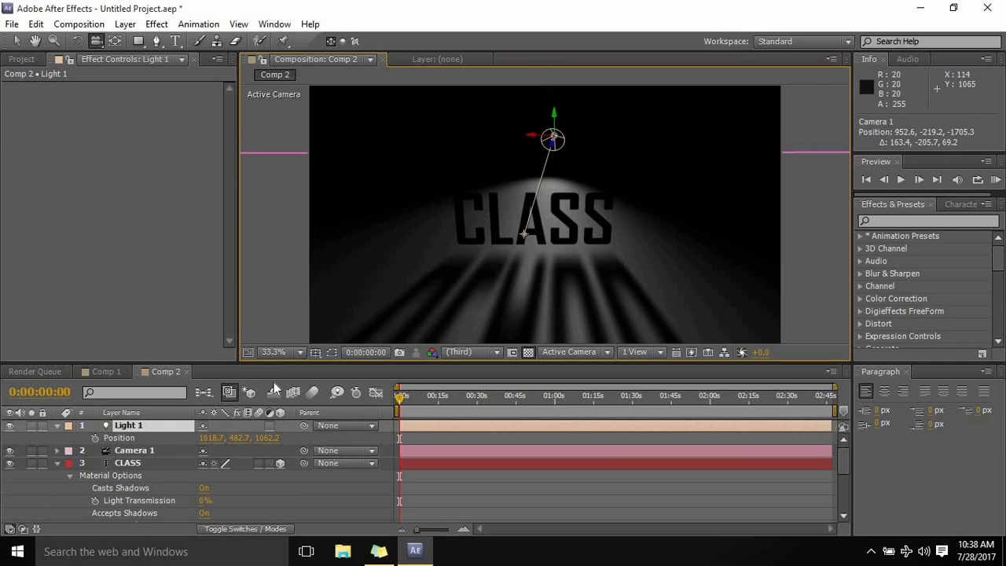
# - Turn off Accepts Lights for the CLASS text layer and orbit the camera to about 567.3, 296.4, -1808.6
pyautogui.click(213, 463)
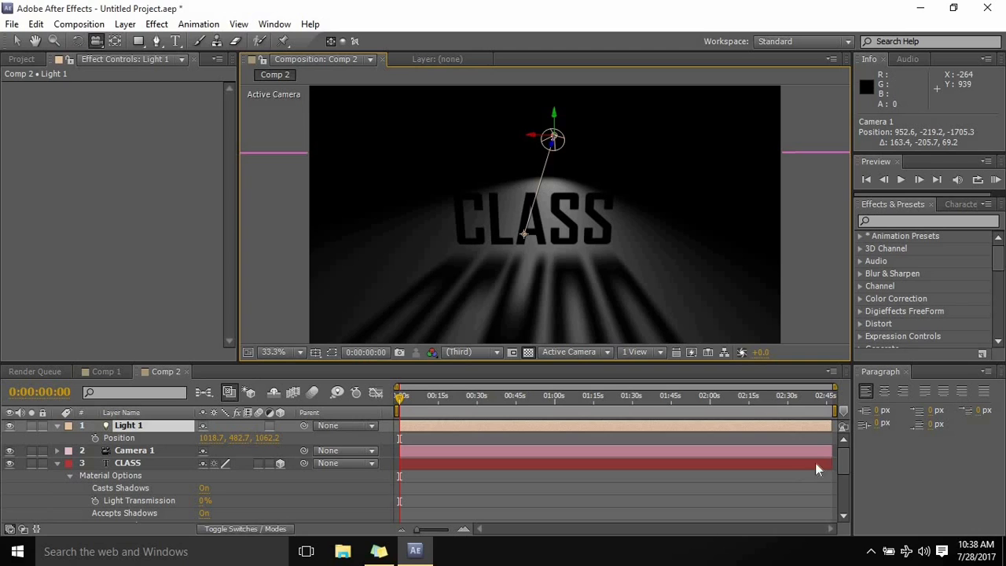
pyautogui.moveTo(844, 467); pyautogui.dragTo(844, 473)
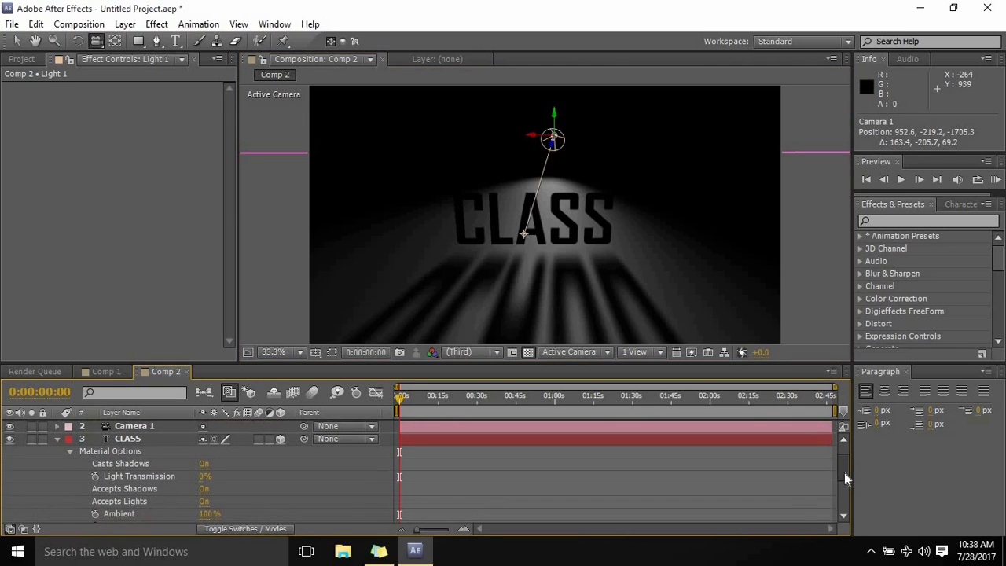
pyautogui.click(205, 503)
pyautogui.moveTo(530, 287); pyautogui.dragTo(523, 267)
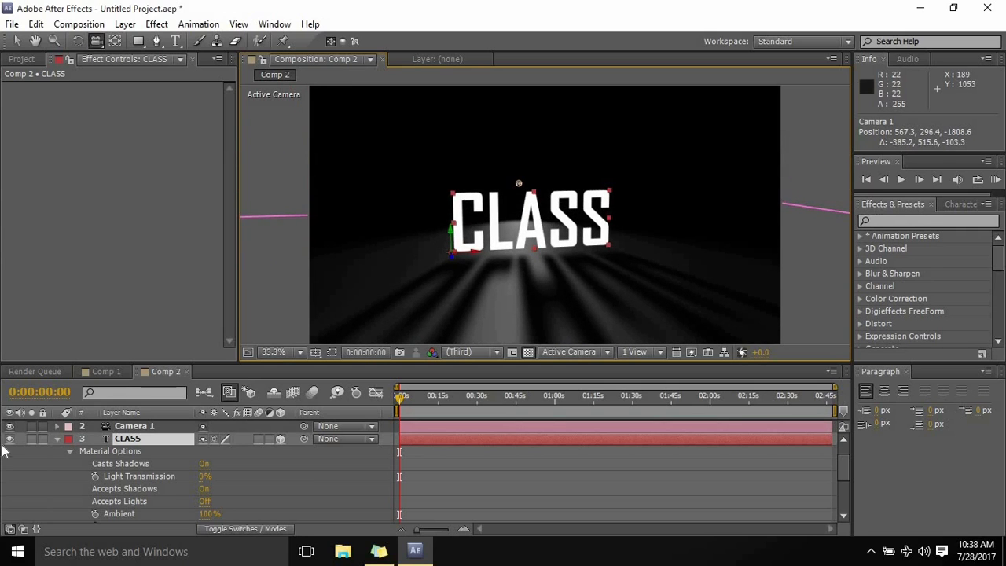
pyautogui.click(56, 439)
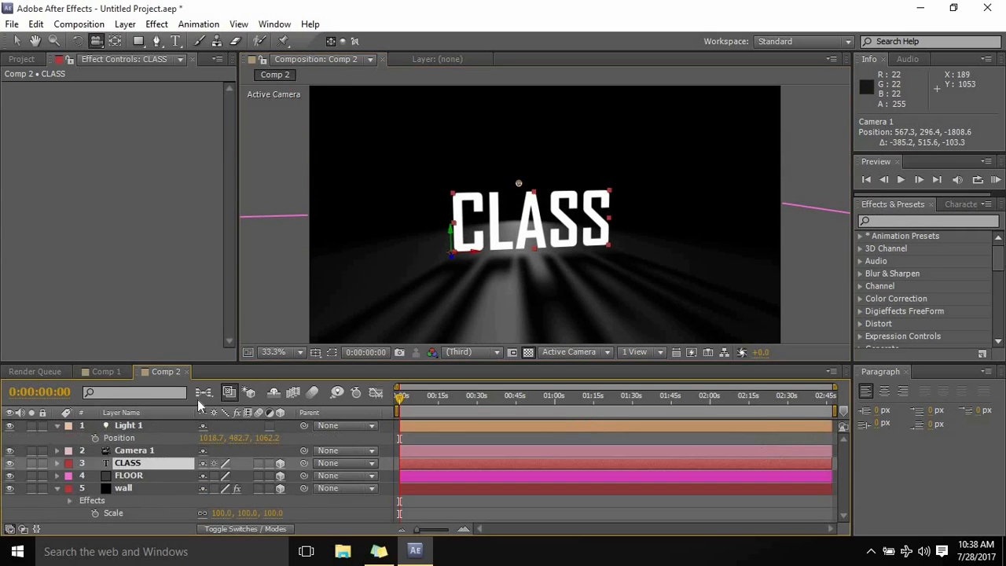
# - Set the Shadow Diffusion of Light 1 to 57 pixels and collapse the light and wall layers
pyautogui.click(144, 426)
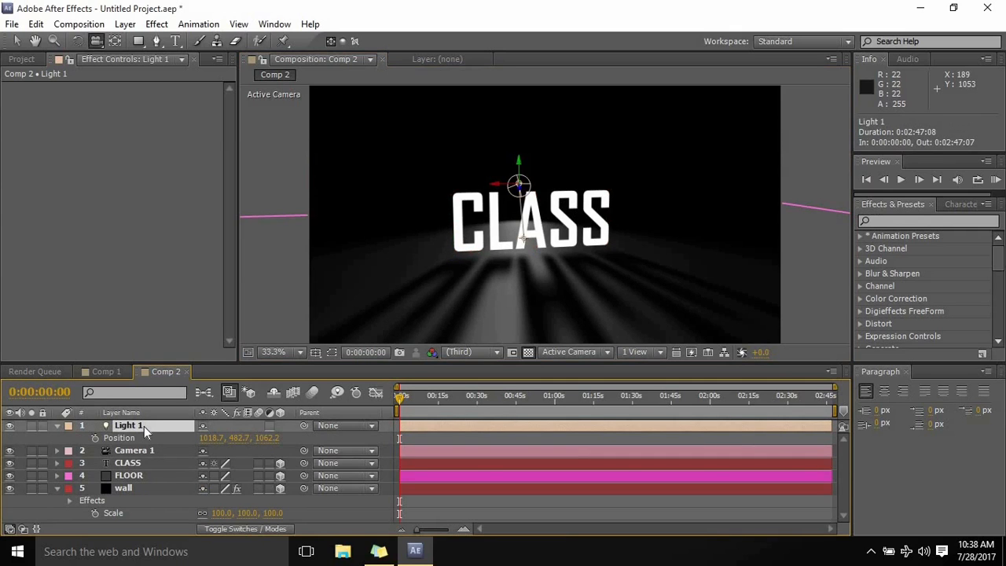
pyautogui.press('a')
pyautogui.press('a')
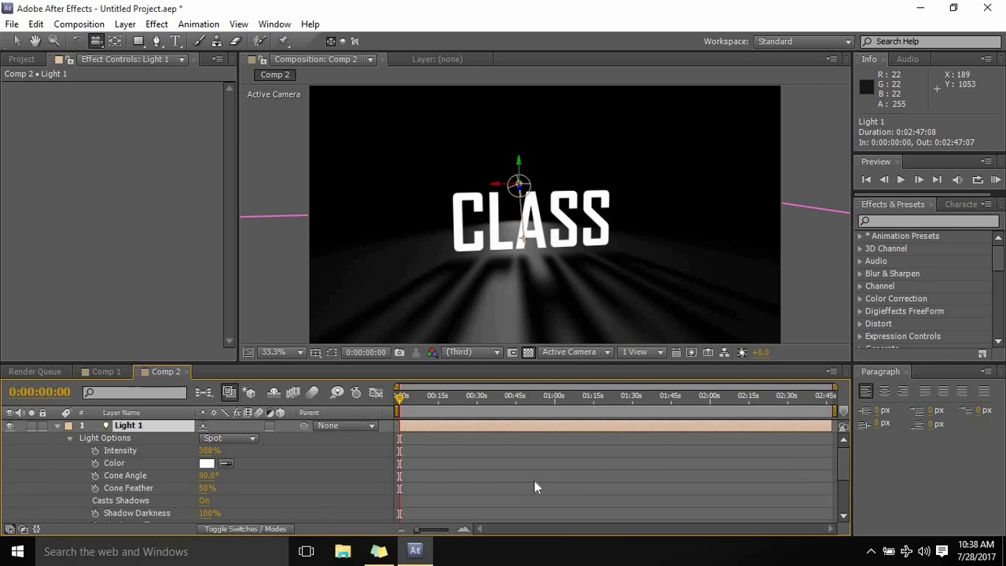
pyautogui.scroll(-2, 844, 473)
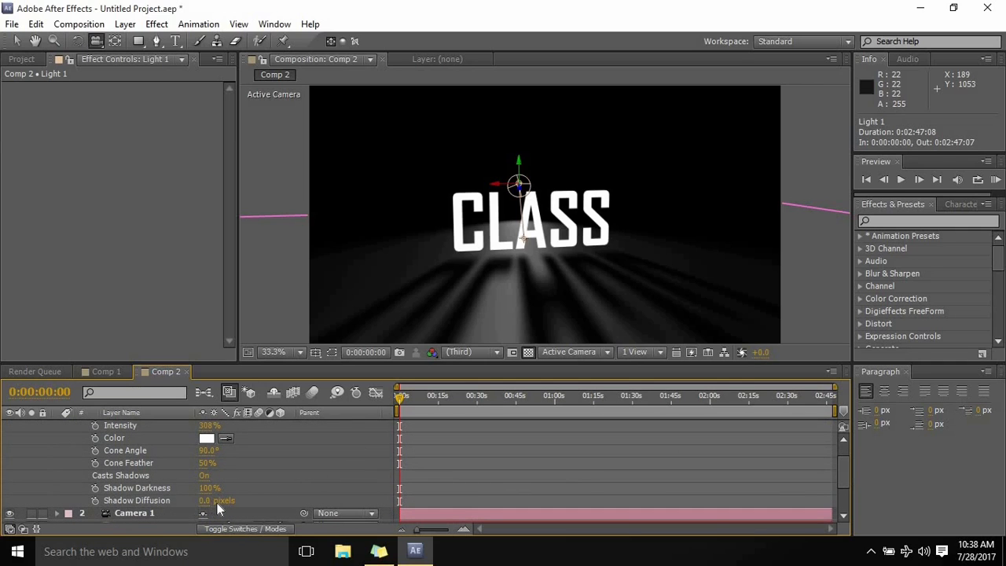
pyautogui.moveTo(217, 503); pyautogui.dragTo(251, 494)
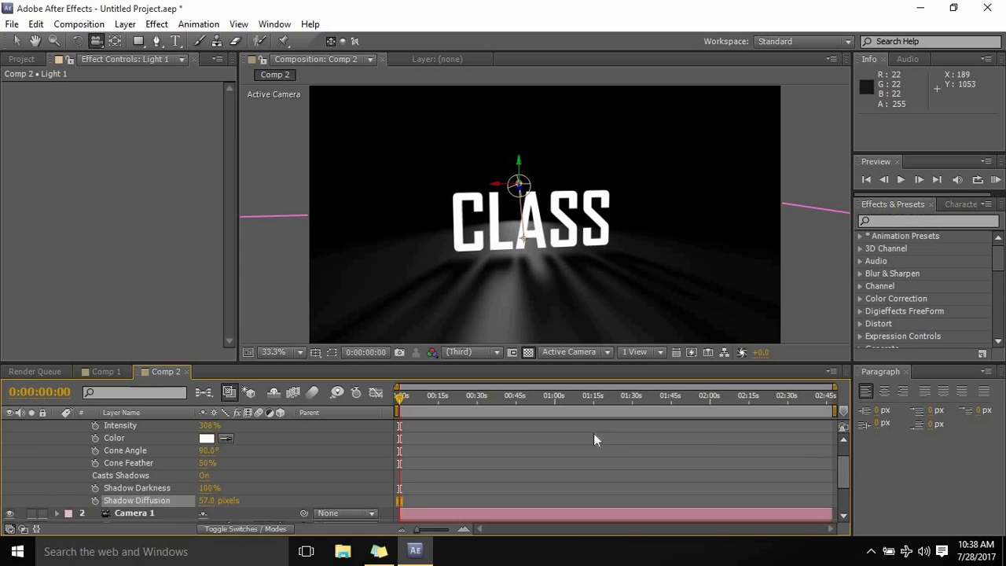
pyautogui.scroll(2, 823, 461)
pyautogui.click(57, 426)
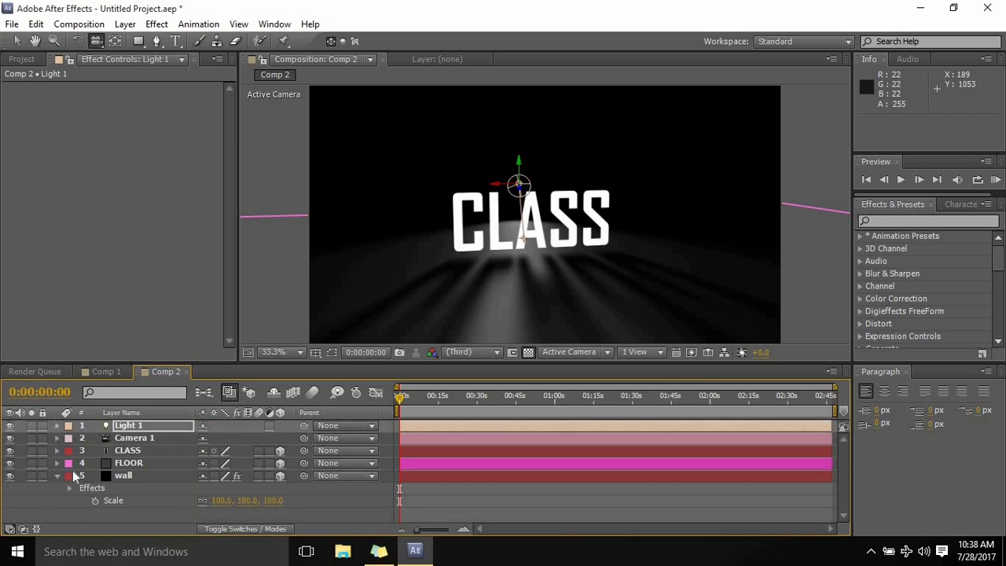
pyautogui.click(57, 475)
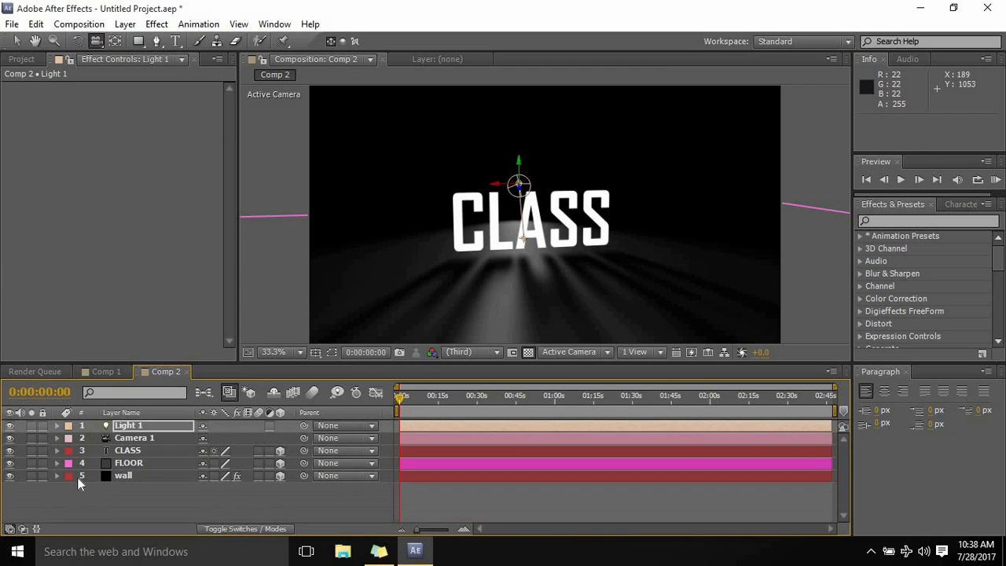
# - Hide the wall layer and orbit the camera above the CLASS text to about 1147, -329.1, -1641.4
pyautogui.moveTo(545, 292)
pyautogui.mouseDown()
pyautogui.moveTo(588, 298)
pyautogui.moveTo(633, 283)
pyautogui.moveTo(519, 303)
pyautogui.moveTo(431, 291)
pyautogui.moveTo(492, 299)
pyautogui.moveTo(593, 290)
pyautogui.moveTo(485, 297)
pyautogui.moveTo(546, 305)
pyautogui.moveTo(557, 296)
pyautogui.moveTo(478, 308)
pyautogui.moveTo(478, 286)
pyautogui.moveTo(524, 298)
pyautogui.moveTo(539, 274)
pyautogui.mouseUp()
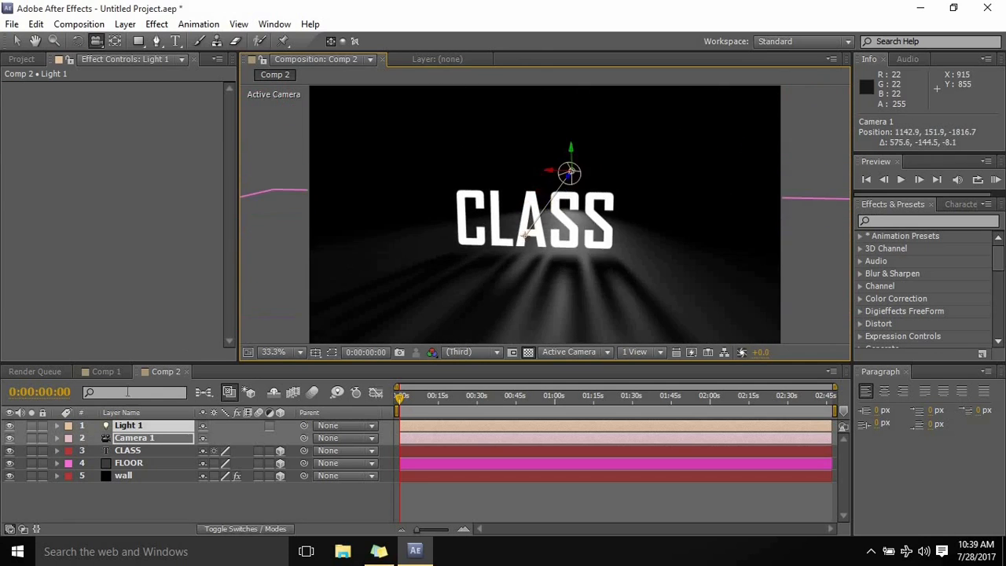
pyautogui.click(10, 475)
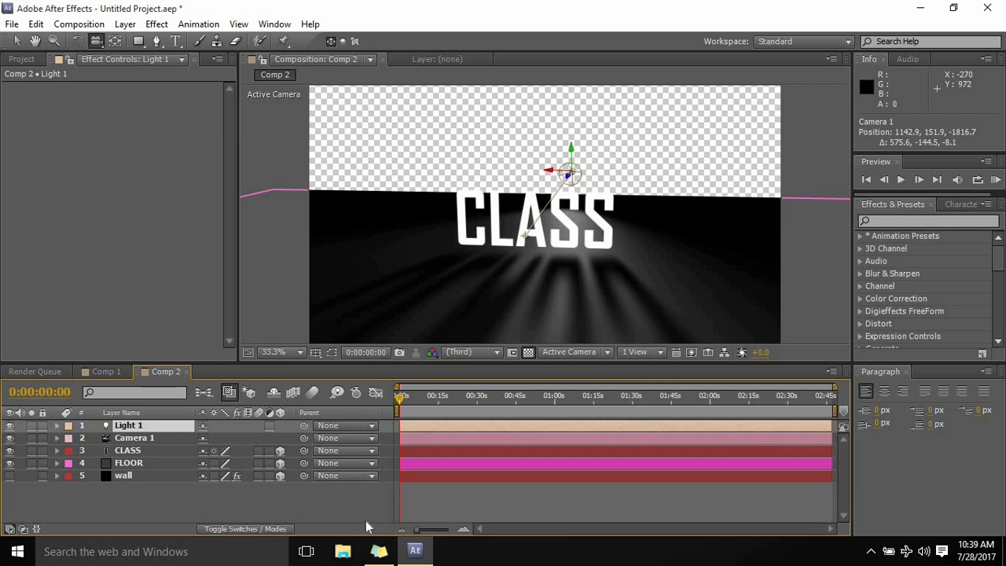
pyautogui.moveTo(563, 264); pyautogui.dragTo(522, 271)
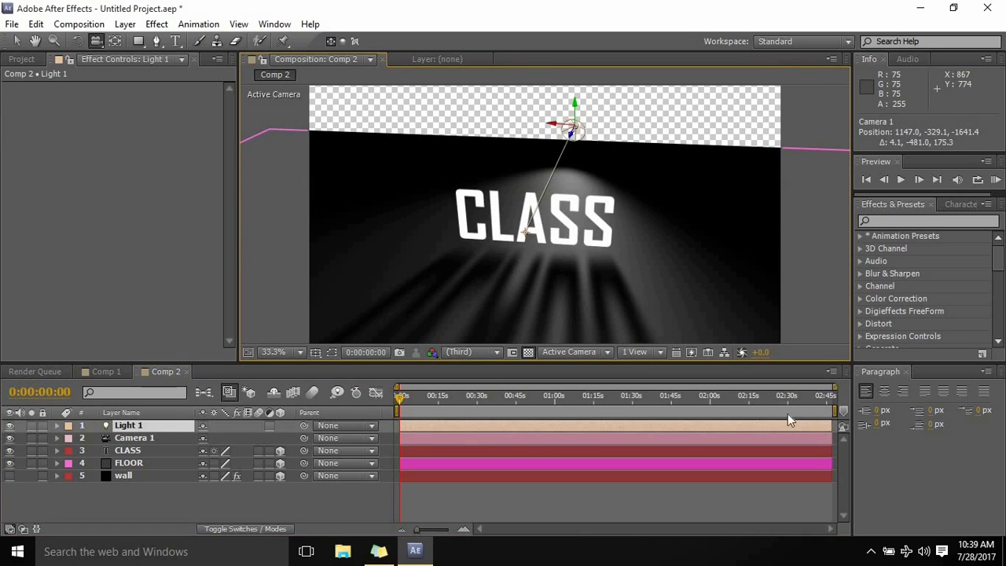
pyautogui.click(871, 552)
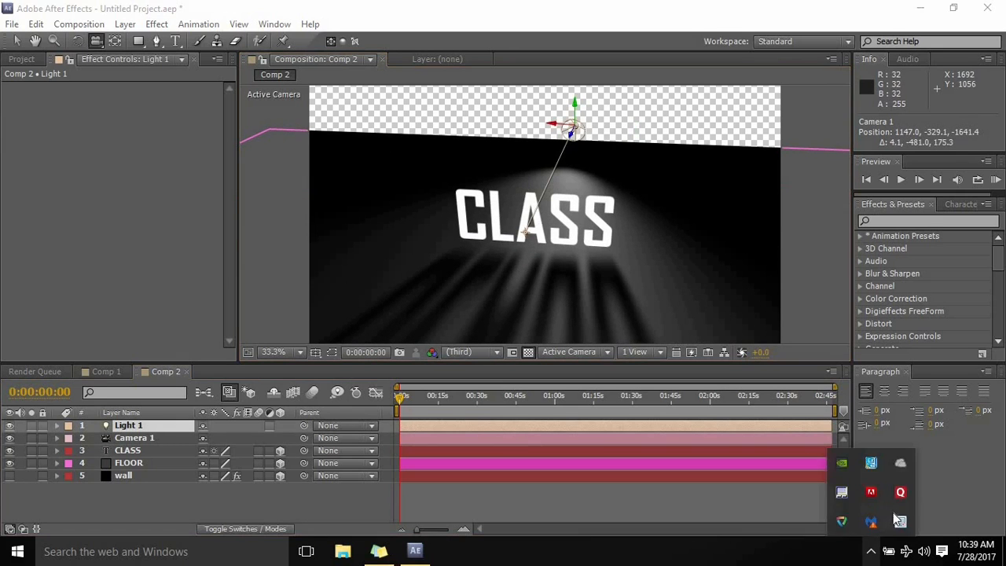